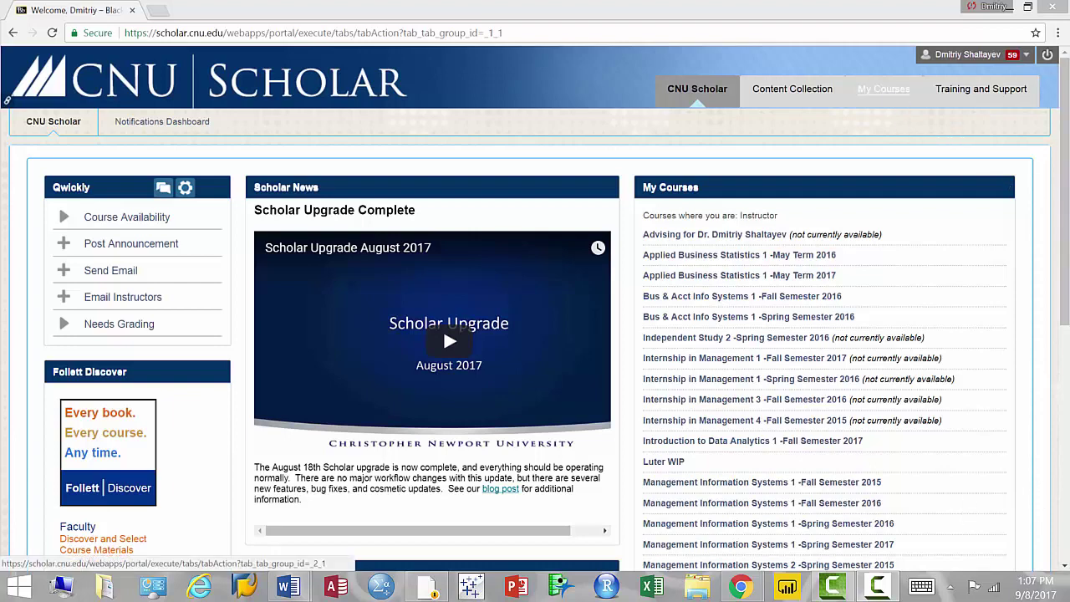
# Step: View the JMP files section of the Introduction to Data Analytics 1 - Fall Semester 2017 course
pyautogui.click(884, 89)
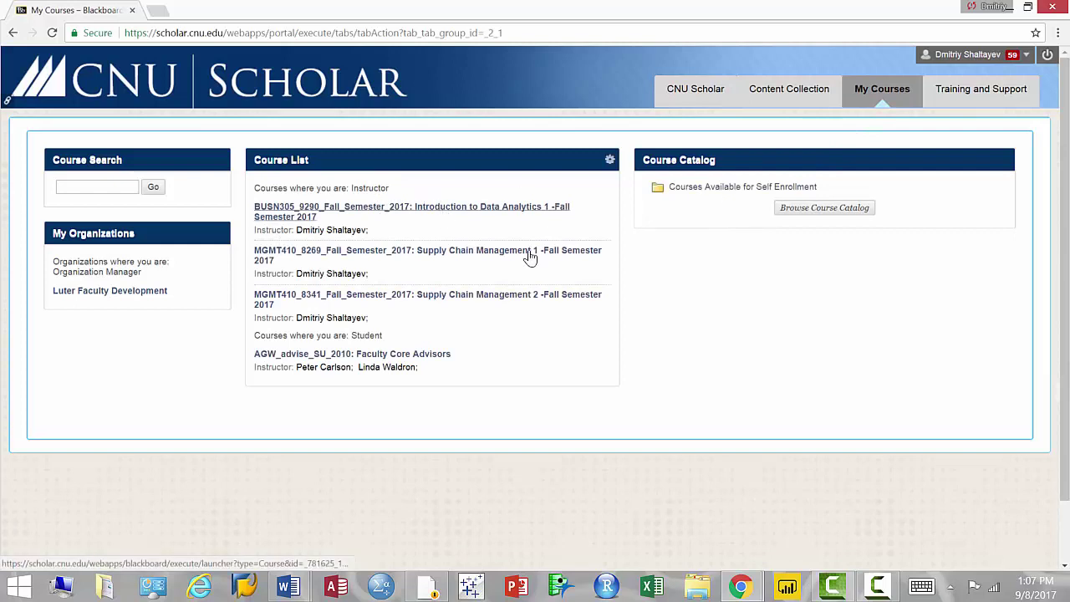
pyautogui.click(444, 209)
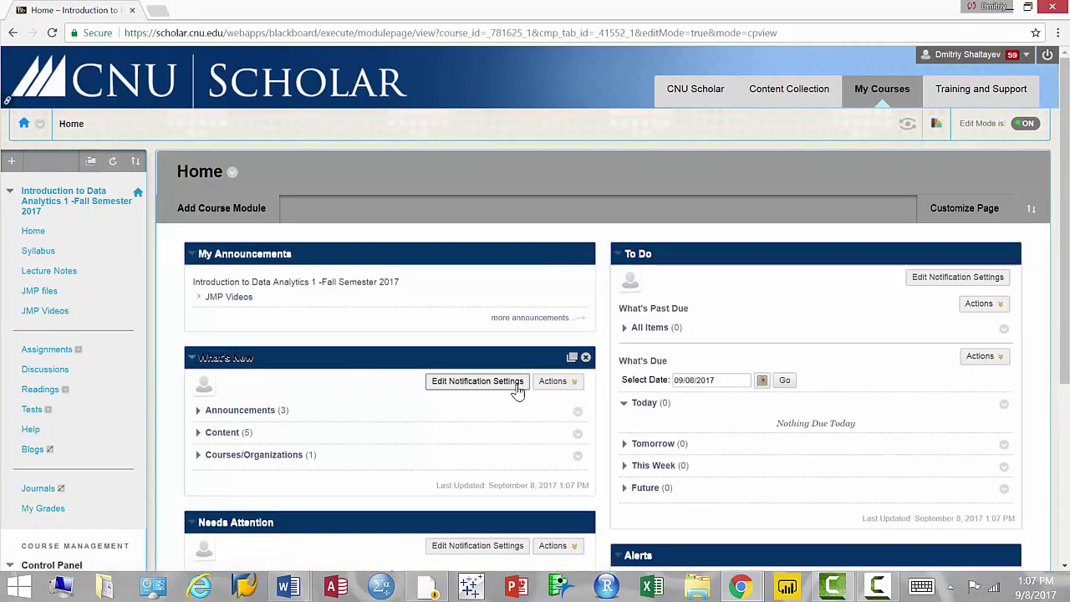
pyautogui.click(45, 299)
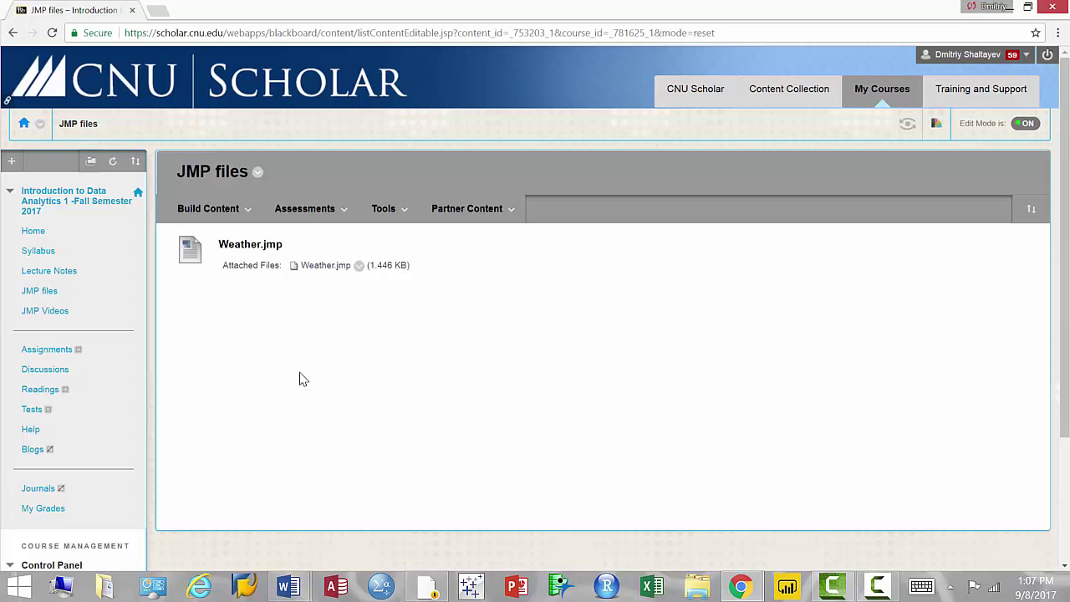
# Step: Switch to JMP Pro, dismiss the startup tip and open the recent data table Big Class Families.jmp
pyautogui.click(561, 588)
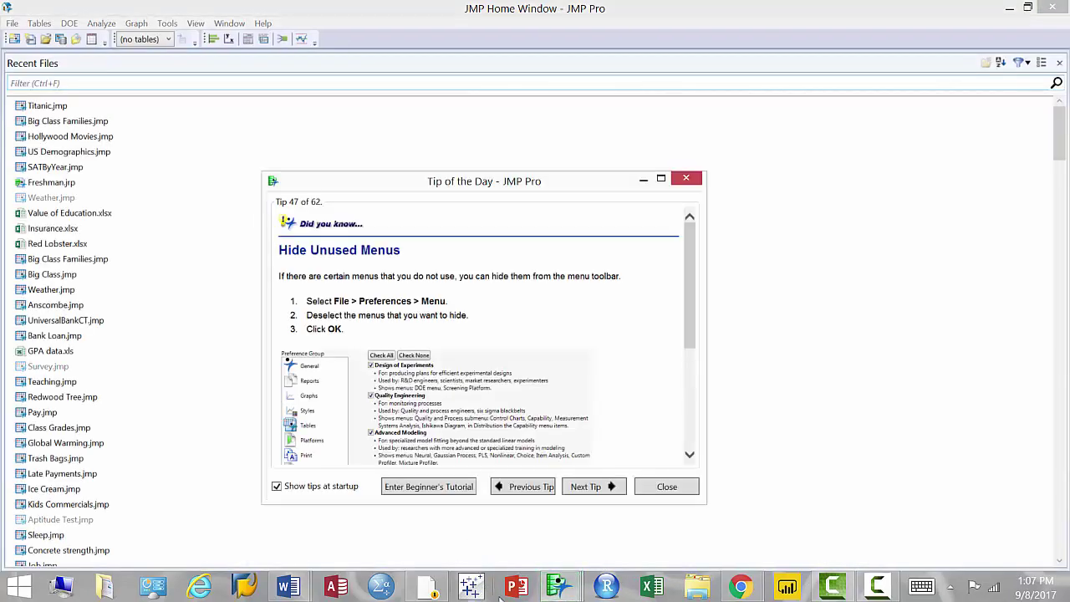
pyautogui.click(666, 487)
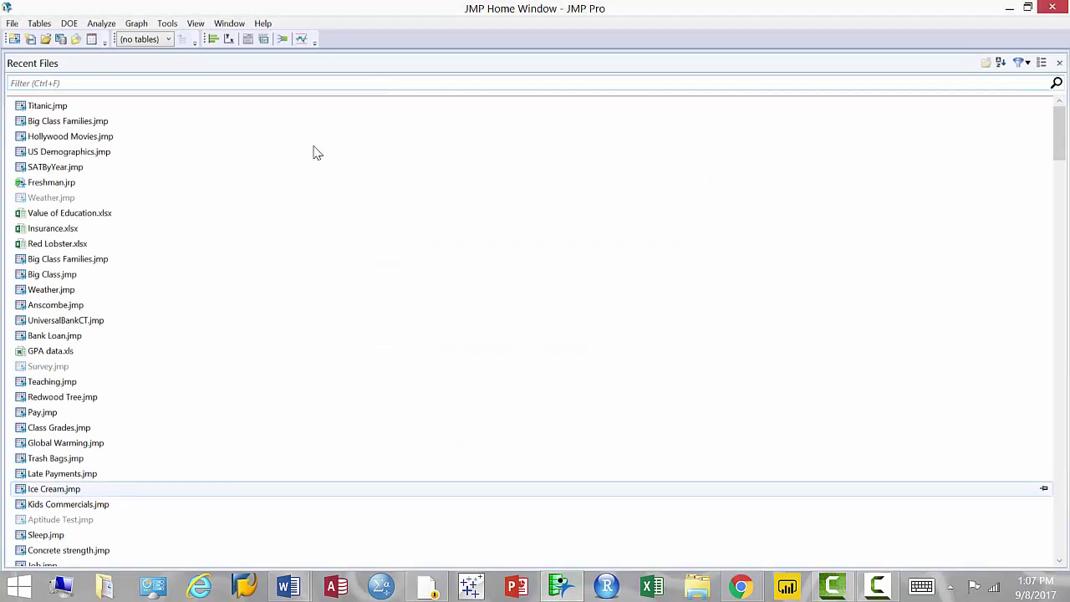
pyautogui.moveTo(259, 95)
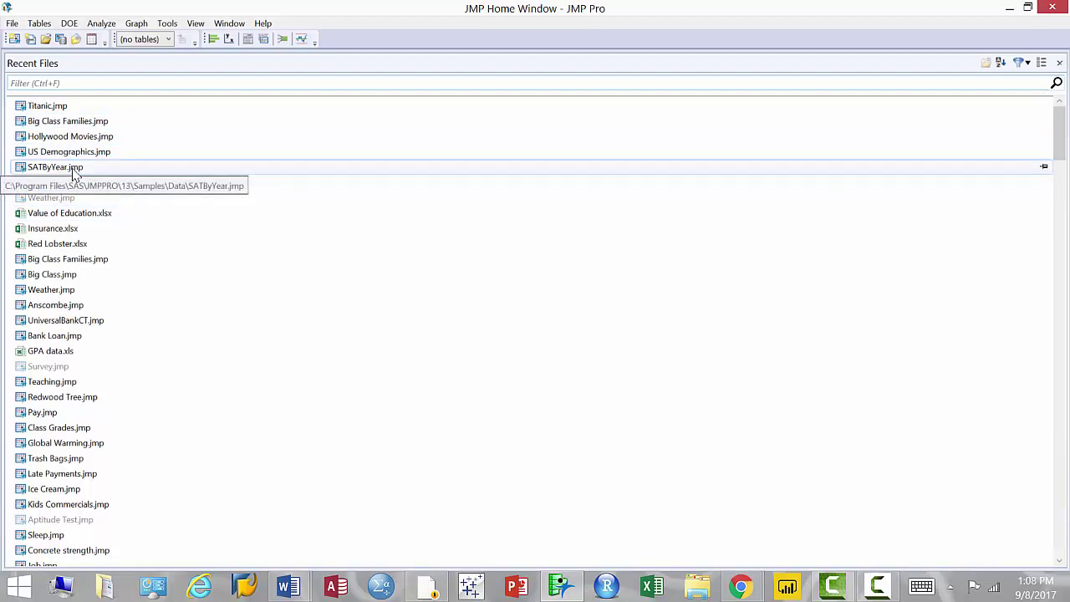
pyautogui.doubleClick(72, 126)
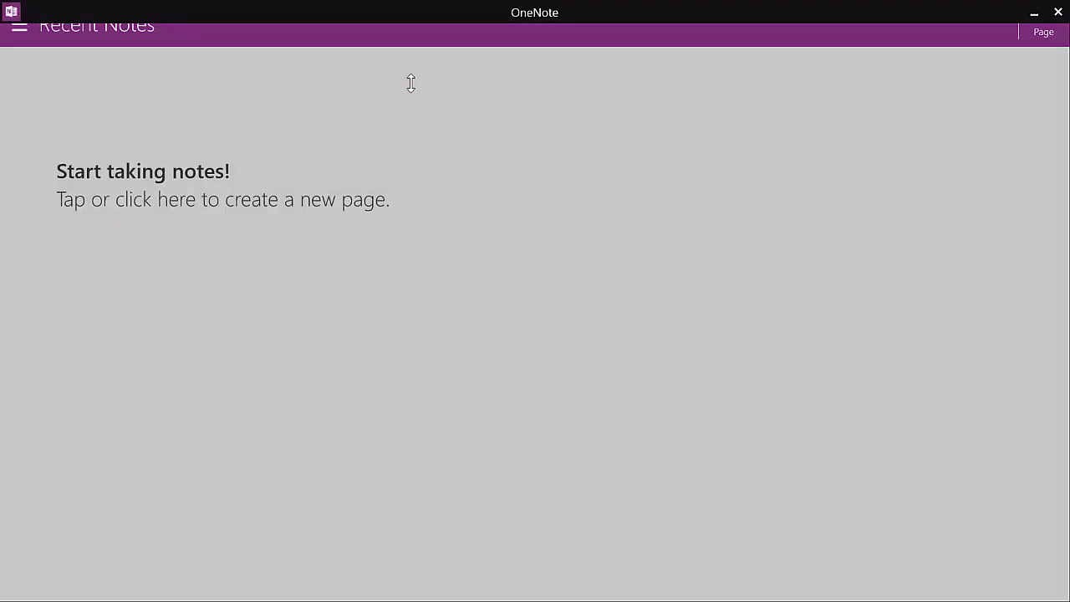
# Step: Create a blank page in OneNote and handwrite the underlined heading "Uni-Variate:" near its upper edge
pyautogui.click(411, 82)
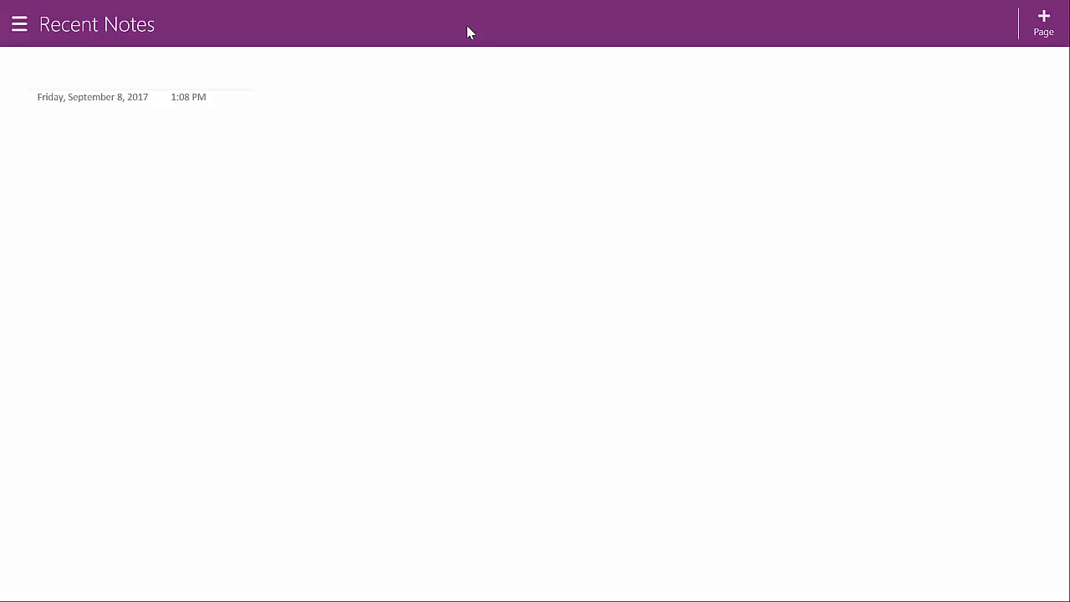
pyautogui.moveTo(299, 74)
pyautogui.mouseDown()
pyautogui.moveTo(307, 114)
pyautogui.moveTo(323, 74)
pyautogui.mouseUp()
pyautogui.moveTo(338, 112); pyautogui.dragTo(407, 99)
pyautogui.moveTo(416, 74)
pyautogui.mouseDown()
pyautogui.moveTo(420, 84)
pyautogui.moveTo(440, 70)
pyautogui.mouseUp()
pyautogui.moveTo(460, 90)
pyautogui.mouseDown()
pyautogui.moveTo(449, 96)
pyautogui.moveTo(463, 107)
pyautogui.mouseUp()
pyautogui.moveTo(468, 112)
pyautogui.mouseDown()
pyautogui.moveTo(483, 92)
pyautogui.moveTo(495, 107)
pyautogui.mouseUp()
pyautogui.moveTo(506, 102)
pyautogui.mouseDown()
pyautogui.moveTo(510, 112)
pyautogui.moveTo(549, 112)
pyautogui.mouseUp()
pyautogui.moveTo(581, 57); pyautogui.dragTo(575, 110)
pyautogui.moveTo(562, 97)
pyautogui.mouseDown()
pyautogui.moveTo(595, 87)
pyautogui.moveTo(600, 107)
pyautogui.mouseUp()
pyautogui.moveTo(634, 78); pyautogui.dragTo(635, 98)
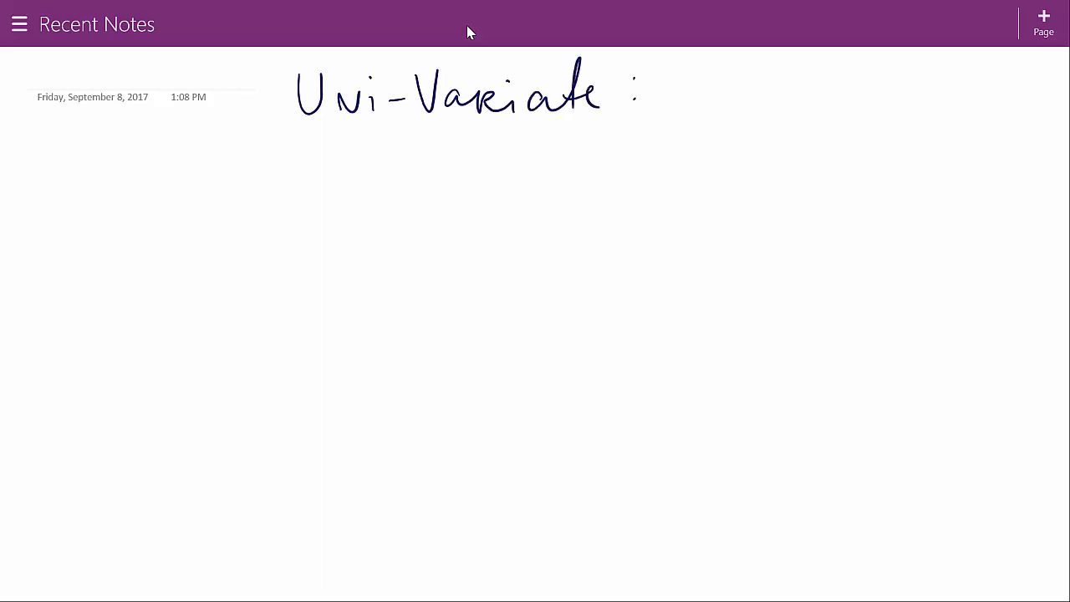
pyautogui.moveTo(316, 122); pyautogui.dragTo(622, 126)
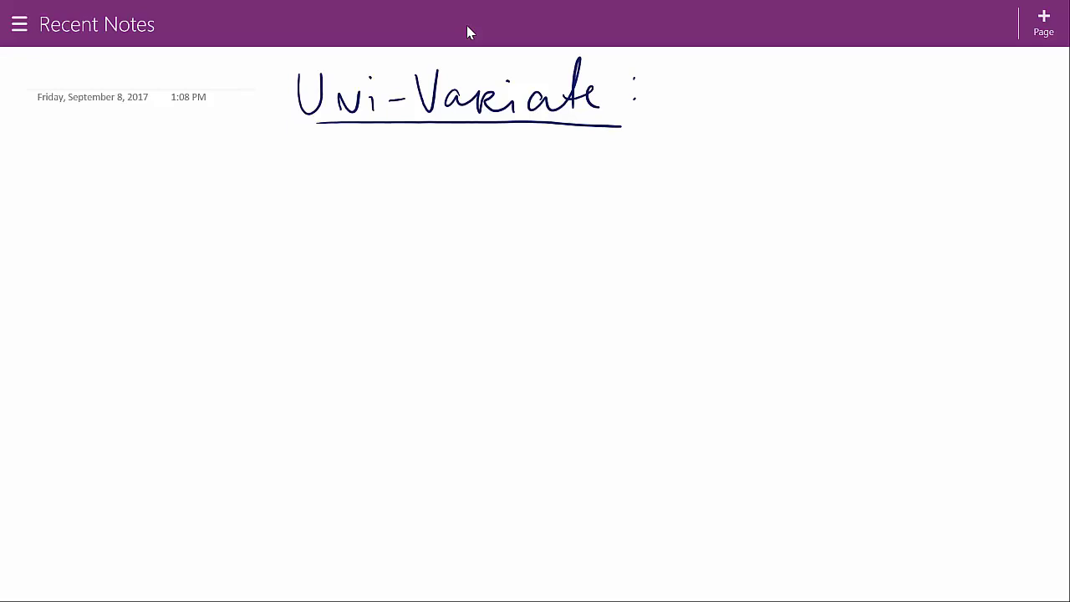
# Step: Handwrite the list item "- bar-chart (categorical)" under the Uni-Variate heading
pyautogui.moveTo(136, 163); pyautogui.dragTo(162, 162)
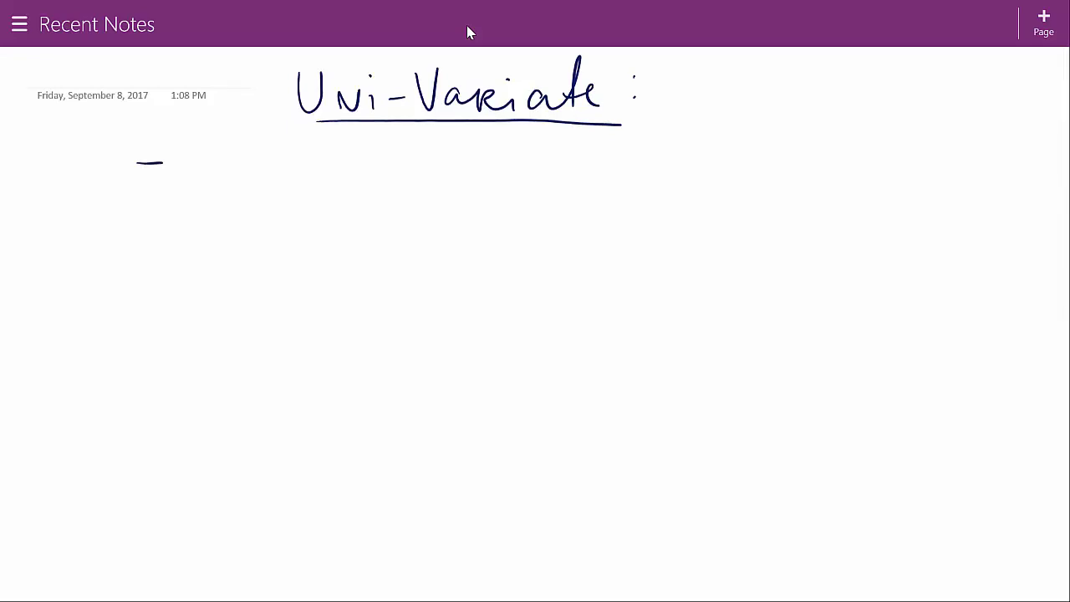
pyautogui.moveTo(195, 129)
pyautogui.mouseDown()
pyautogui.moveTo(195, 175)
pyautogui.moveTo(253, 178)
pyautogui.moveTo(278, 161)
pyautogui.moveTo(308, 170)
pyautogui.moveTo(280, 172)
pyautogui.moveTo(291, 177)
pyautogui.moveTo(333, 177)
pyautogui.mouseUp()
pyautogui.moveTo(338, 137)
pyautogui.mouseDown()
pyautogui.moveTo(360, 176)
pyautogui.moveTo(398, 175)
pyautogui.moveTo(423, 161)
pyautogui.moveTo(450, 182)
pyautogui.mouseUp()
pyautogui.moveTo(424, 162); pyautogui.dragTo(461, 157)
pyautogui.moveTo(533, 126); pyautogui.dragTo(530, 198)
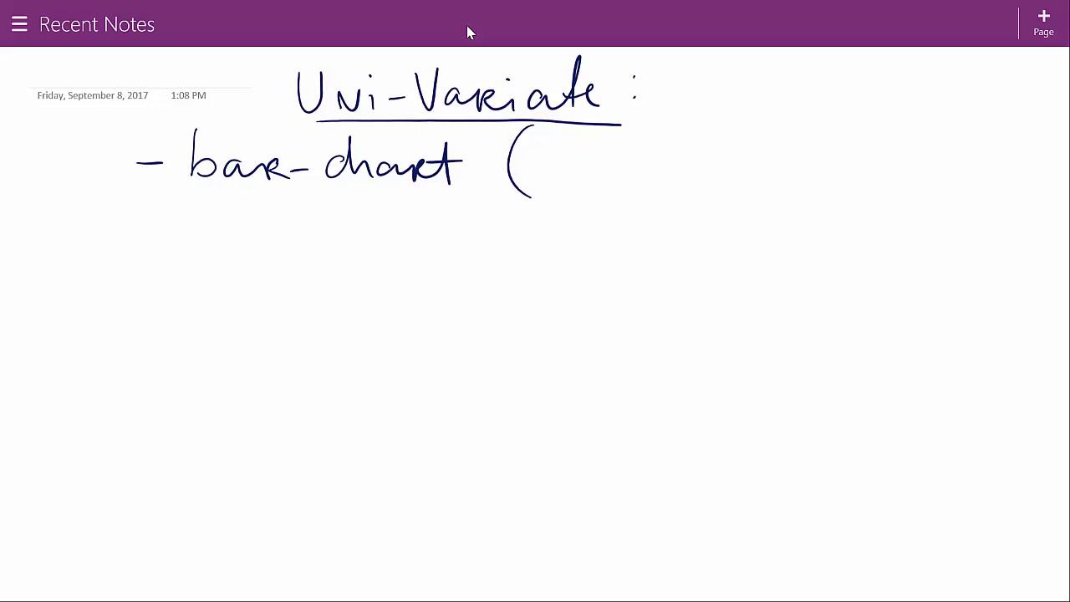
pyautogui.scroll(-1, 467, 31)
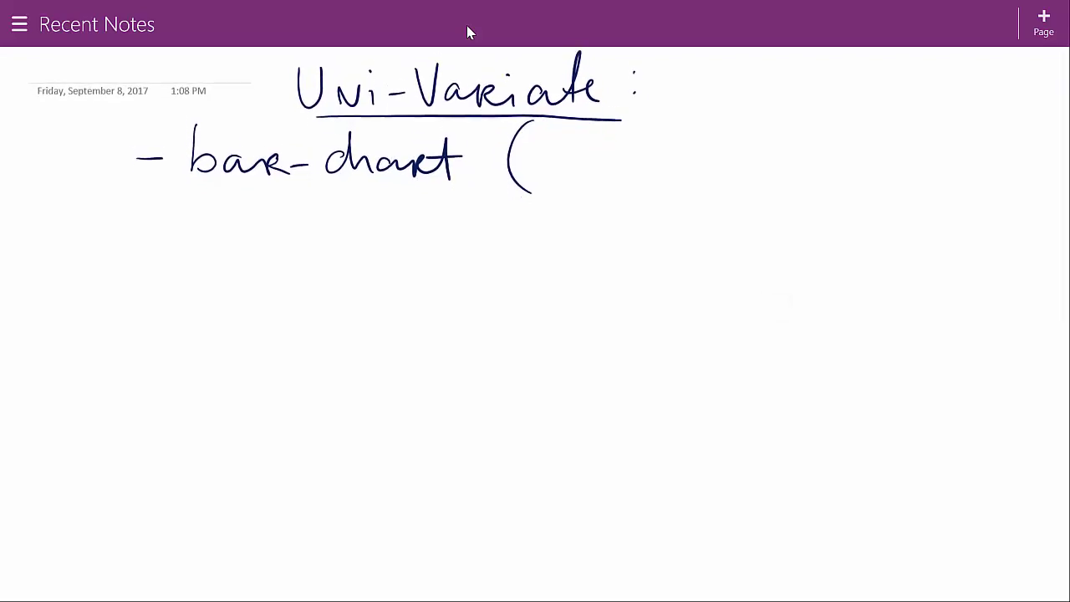
pyautogui.moveTo(555, 159)
pyautogui.mouseDown()
pyautogui.moveTo(553, 173)
pyautogui.moveTo(623, 168)
pyautogui.moveTo(652, 192)
pyautogui.moveTo(776, 164)
pyautogui.moveTo(801, 172)
pyautogui.moveTo(804, 196)
pyautogui.mouseUp()
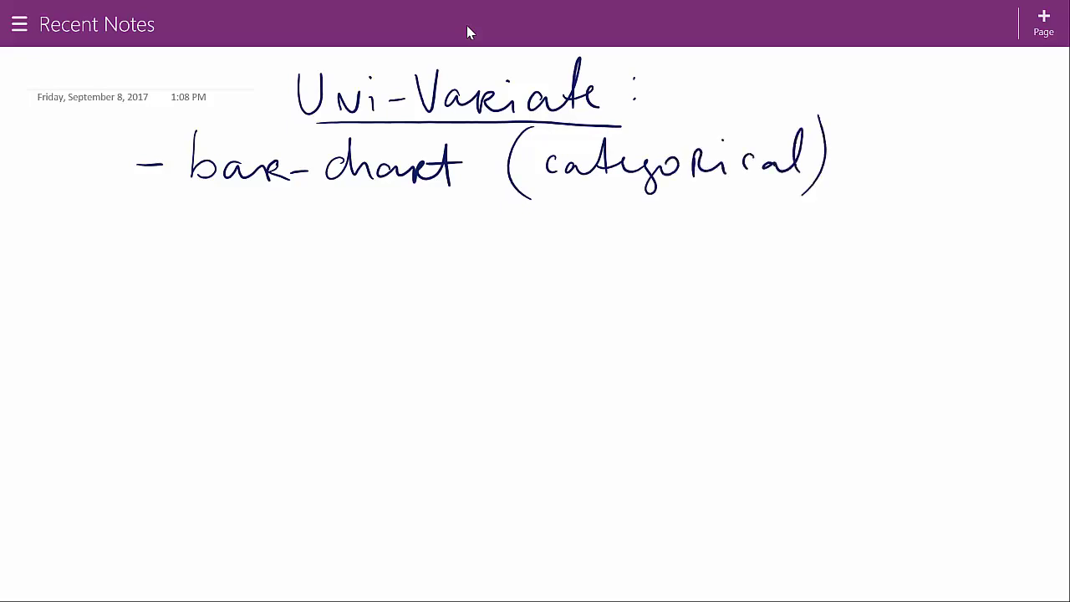
# Step: Handwrite the second list item "- histogram (continuous)" below the bar-chart line
pyautogui.moveTo(139, 205); pyautogui.dragTo(170, 204)
pyautogui.moveTo(199, 186)
pyautogui.mouseDown()
pyautogui.moveTo(236, 219)
pyautogui.moveTo(324, 216)
pyautogui.moveTo(317, 249)
pyautogui.mouseUp()
pyautogui.moveTo(324, 219); pyautogui.dragTo(422, 230)
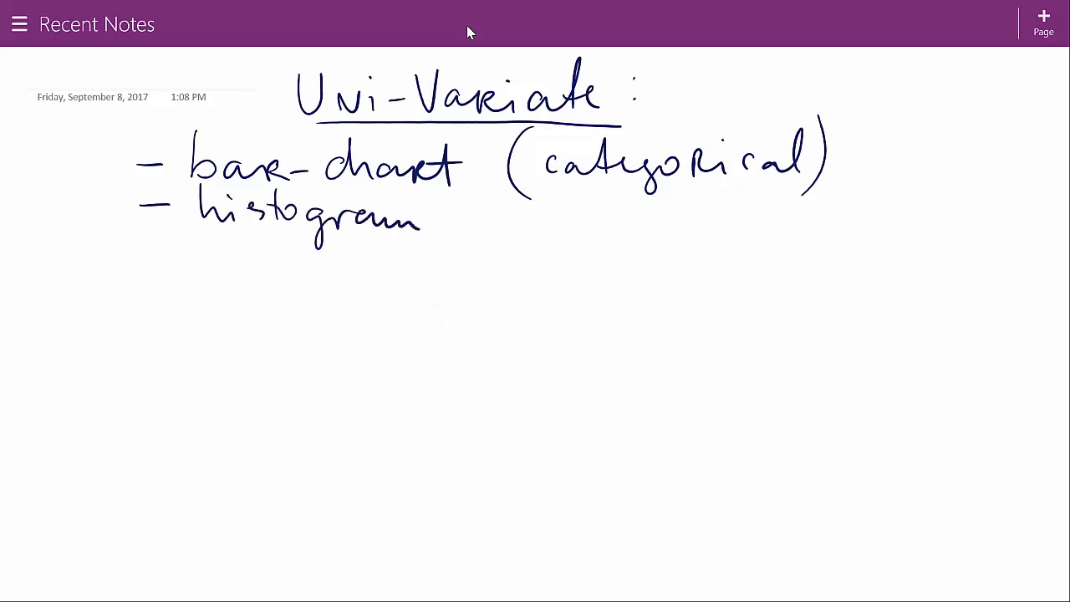
pyautogui.moveTo(491, 186)
pyautogui.mouseDown()
pyautogui.moveTo(482, 234)
pyautogui.moveTo(515, 226)
pyautogui.mouseUp()
pyautogui.moveTo(527, 217); pyautogui.dragTo(572, 230)
pyautogui.moveTo(577, 192); pyautogui.dragTo(579, 233)
pyautogui.moveTo(565, 219); pyautogui.dragTo(651, 227)
pyautogui.moveTo(654, 219); pyautogui.dragTo(681, 230)
pyautogui.moveTo(687, 218); pyautogui.dragTo(732, 233)
pyautogui.moveTo(732, 196); pyautogui.dragTo(738, 244)
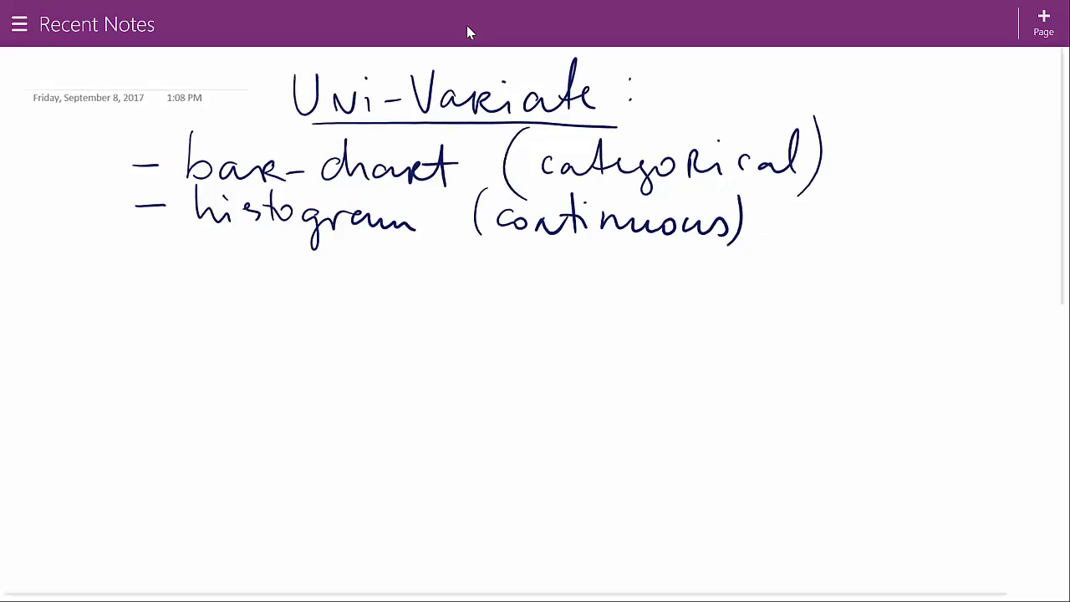
# Step: Handwrite the underlined heading "Bi-Variate" below the histogram line
pyautogui.moveTo(281, 249)
pyautogui.mouseDown()
pyautogui.moveTo(281, 281)
pyautogui.moveTo(365, 271)
pyautogui.mouseUp()
pyautogui.moveTo(390, 245)
pyautogui.mouseDown()
pyautogui.moveTo(394, 258)
pyautogui.moveTo(417, 248)
pyautogui.mouseUp()
pyautogui.moveTo(439, 269)
pyautogui.mouseDown()
pyautogui.moveTo(442, 284)
pyautogui.moveTo(477, 270)
pyautogui.moveTo(505, 289)
pyautogui.moveTo(548, 288)
pyautogui.mouseUp()
pyautogui.moveTo(560, 244)
pyautogui.mouseDown()
pyautogui.moveTo(555, 288)
pyautogui.moveTo(600, 298)
pyautogui.mouseUp()
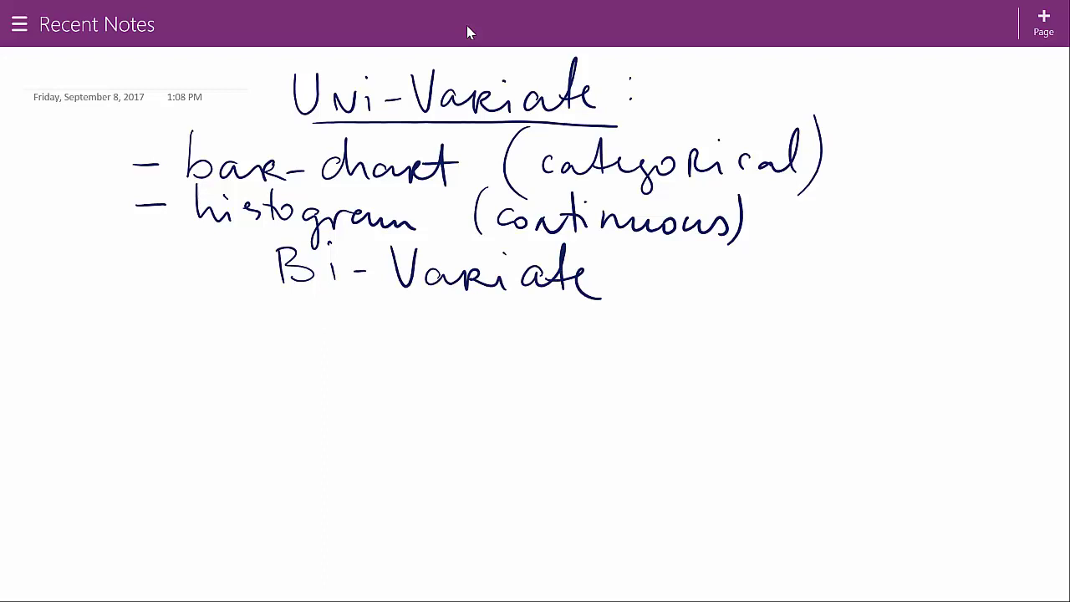
pyautogui.moveTo(283, 295); pyautogui.dragTo(578, 292)
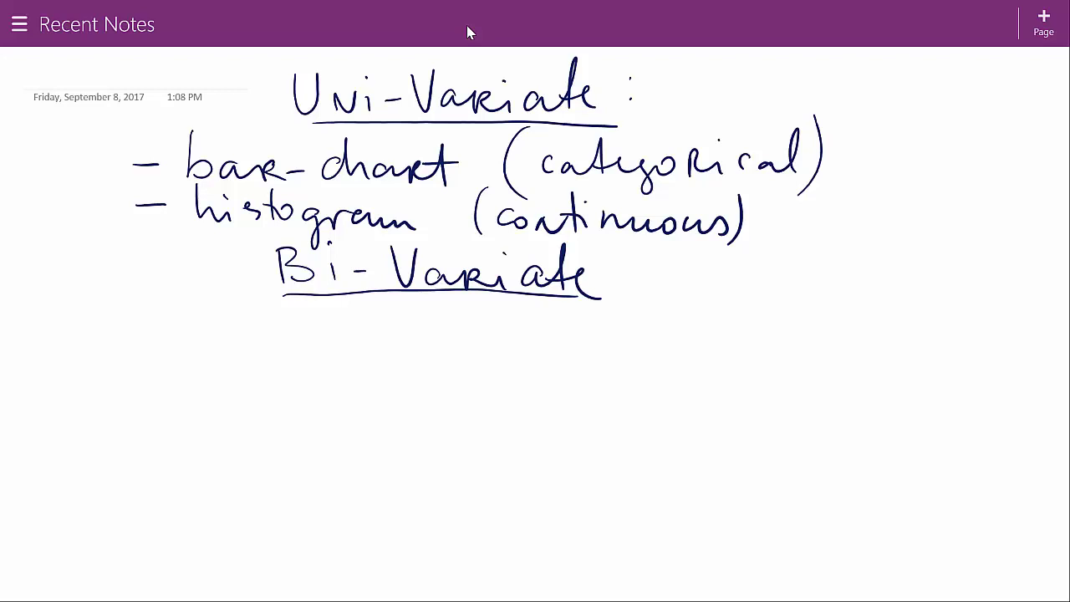
# Step: Handwrite the list item "- ScatterPlot" under the Bi-Variate heading, followed by a parenthesised note on the variable types starting with "con"
pyautogui.moveTo(134, 330); pyautogui.dragTo(156, 330)
pyautogui.moveTo(219, 307)
pyautogui.mouseDown()
pyautogui.moveTo(195, 331)
pyautogui.moveTo(339, 327)
pyautogui.mouseUp()
pyautogui.moveTo(338, 333); pyautogui.dragTo(370, 341)
pyautogui.moveTo(370, 306)
pyautogui.mouseDown()
pyautogui.moveTo(371, 324)
pyautogui.moveTo(395, 333)
pyautogui.mouseUp()
pyautogui.moveTo(408, 325); pyautogui.dragTo(433, 336)
pyautogui.moveTo(413, 327)
pyautogui.mouseDown()
pyautogui.moveTo(443, 324)
pyautogui.moveTo(485, 351)
pyautogui.moveTo(500, 331)
pyautogui.moveTo(514, 345)
pyautogui.mouseUp()
pyautogui.moveTo(528, 333); pyautogui.dragTo(552, 346)
pyautogui.moveTo(554, 333); pyautogui.dragTo(575, 346)
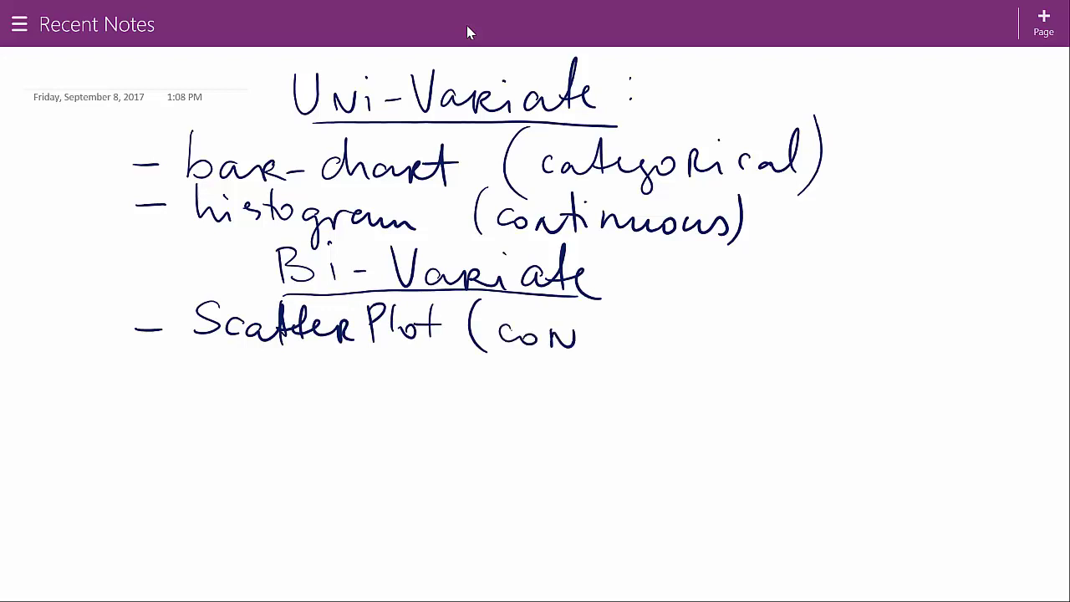
pyautogui.moveTo(595, 311)
pyautogui.mouseDown()
pyautogui.moveTo(598, 346)
pyautogui.moveTo(605, 326)
pyautogui.moveTo(652, 350)
pyautogui.moveTo(666, 328)
pyautogui.mouseUp()
pyautogui.moveTo(694, 332); pyautogui.dragTo(682, 353)
pyautogui.moveTo(760, 330)
pyautogui.mouseDown()
pyautogui.moveTo(760, 346)
pyautogui.moveTo(776, 335)
pyautogui.moveTo(819, 352)
pyautogui.mouseUp()
pyautogui.moveTo(833, 305); pyautogui.dragTo(833, 345)
pyautogui.moveTo(816, 333)
pyautogui.mouseDown()
pyautogui.moveTo(845, 329)
pyautogui.moveTo(848, 362)
pyautogui.mouseUp()
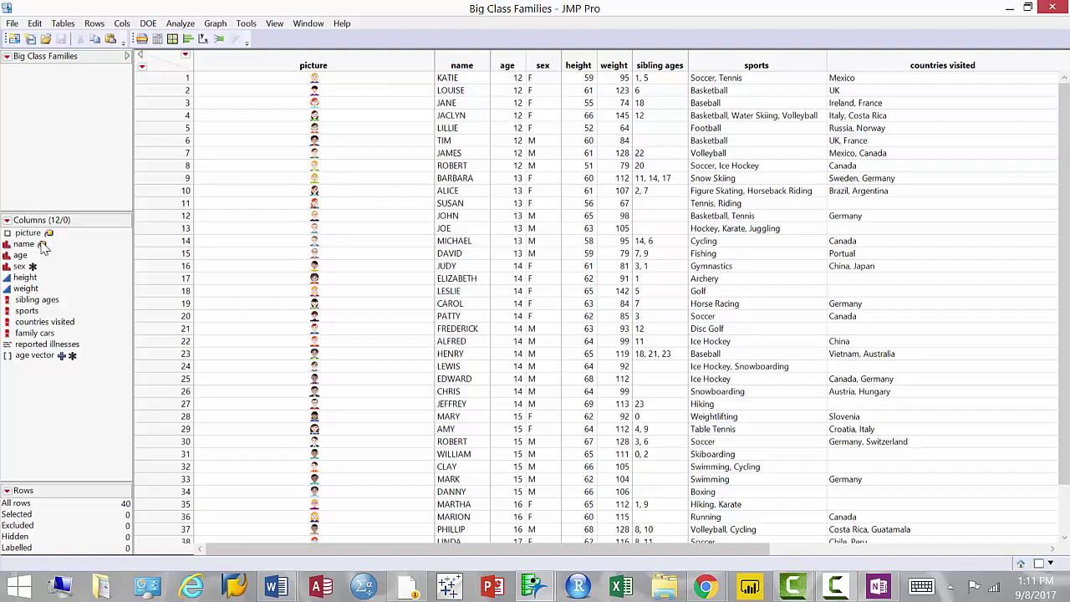
# Step: In JMP Pro, create a distribution of the sex column in Big Class Families and lay out the report with Stack
pyautogui.click(191, 41)
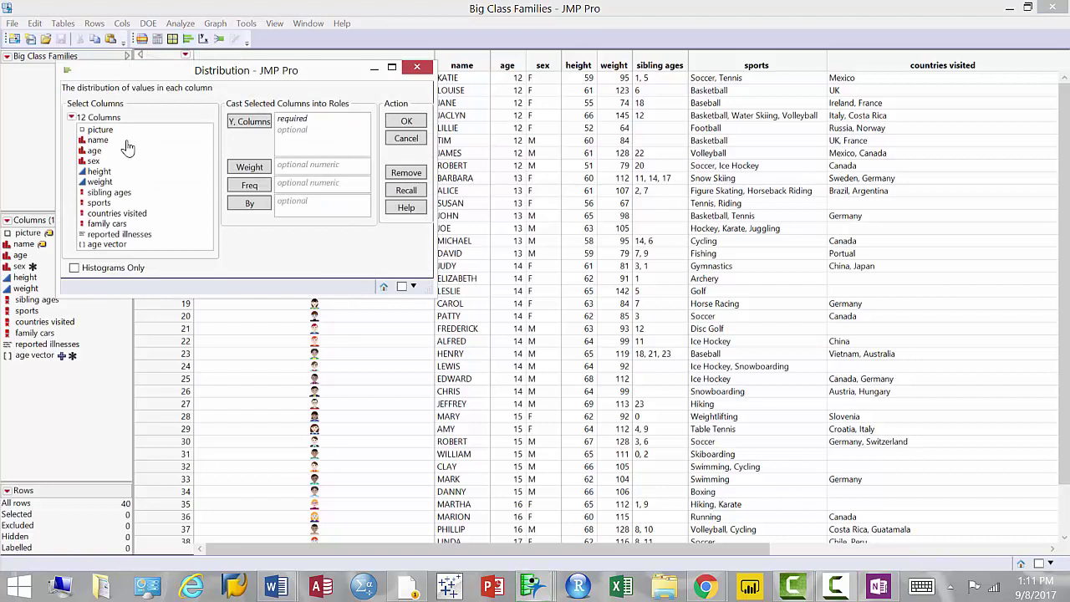
pyautogui.click(95, 161)
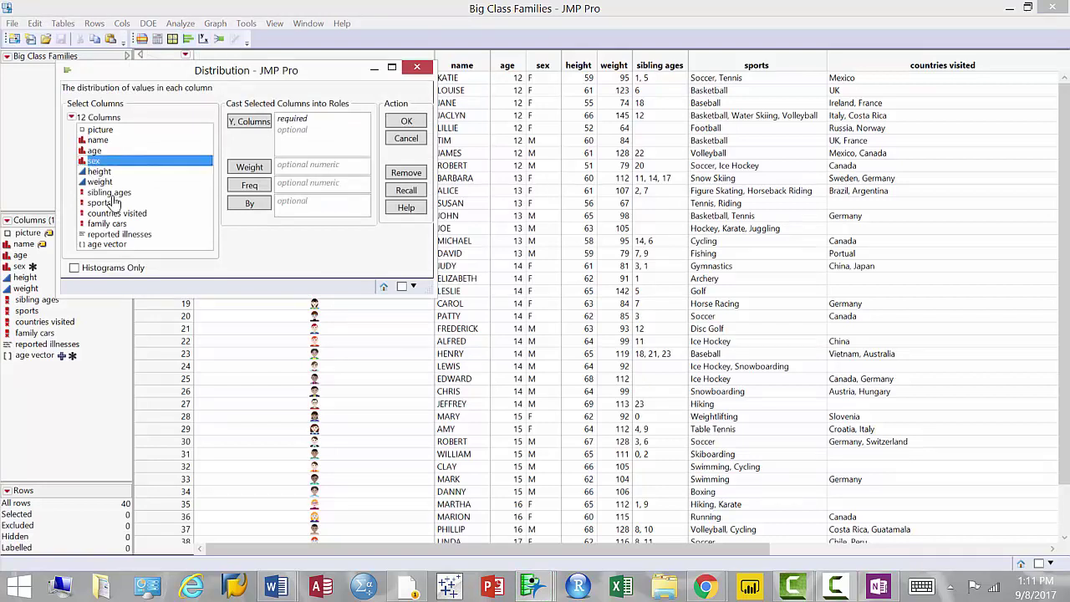
pyautogui.moveTo(108, 161); pyautogui.dragTo(311, 147)
pyautogui.click(407, 122)
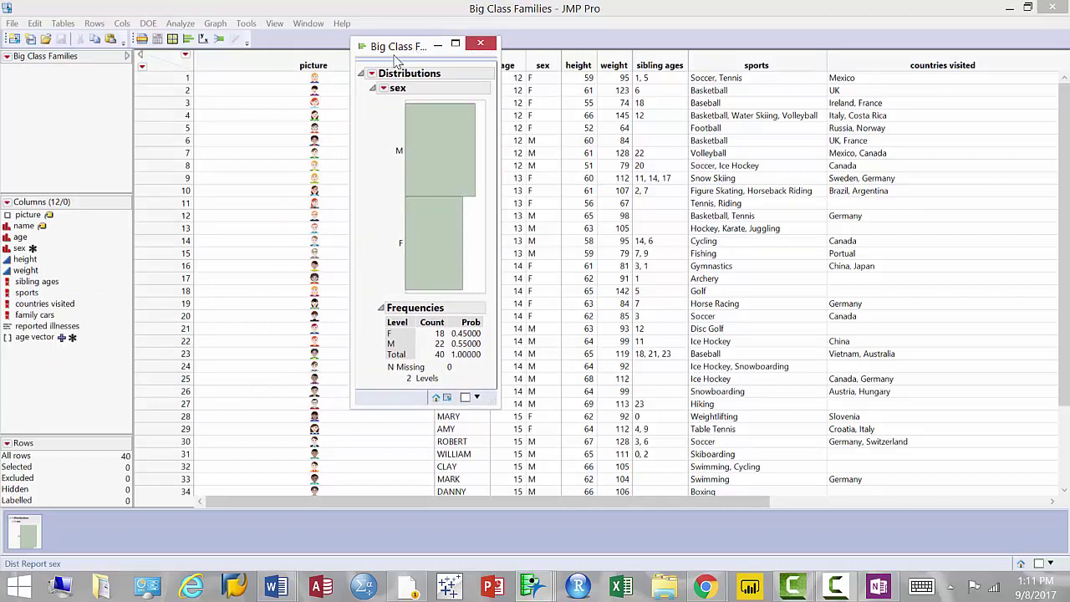
pyautogui.click(372, 77)
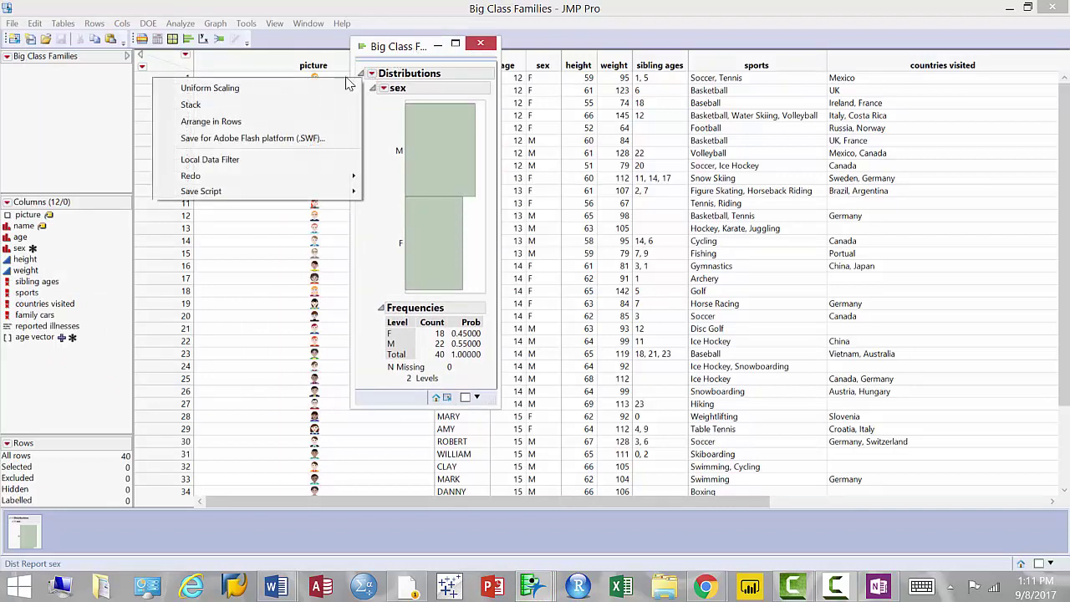
pyautogui.click(264, 105)
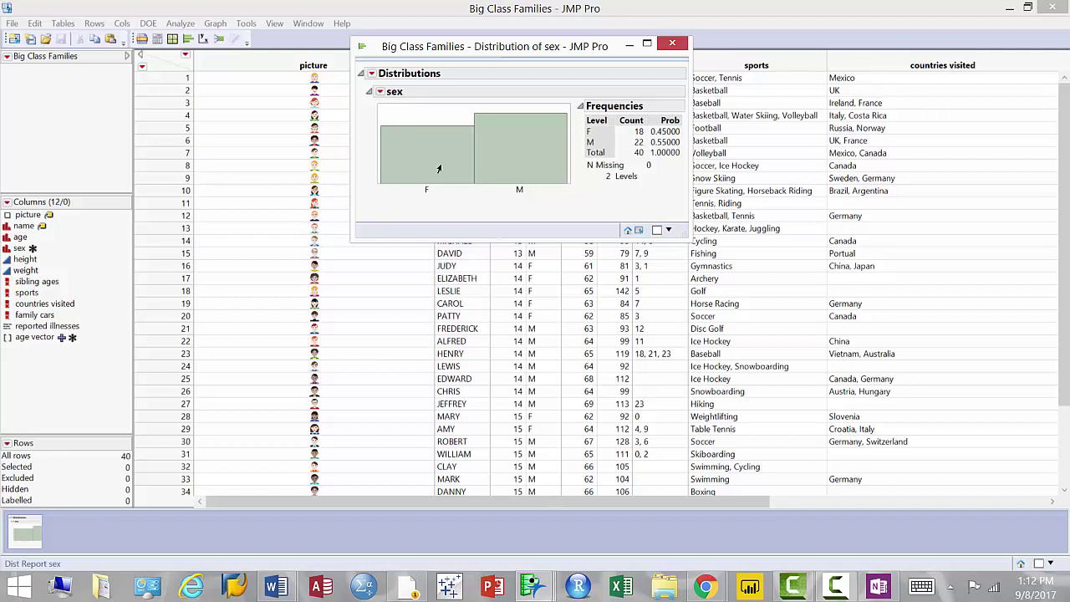
# Step: Save the distribution report's script to the data table under the name "Distribution of sex"
pyautogui.click(373, 73)
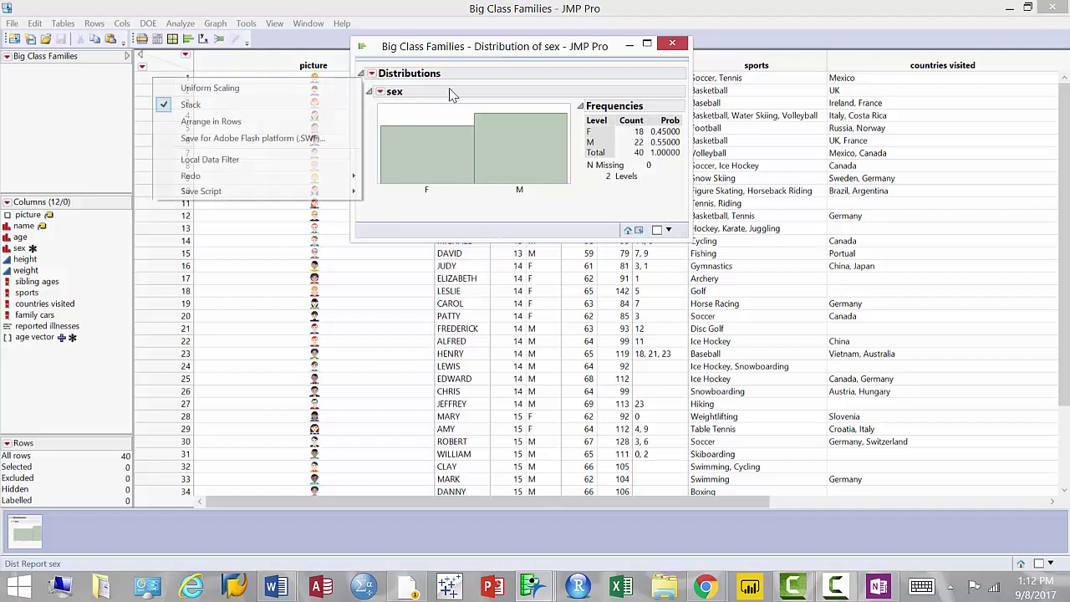
pyautogui.moveTo(311, 201)
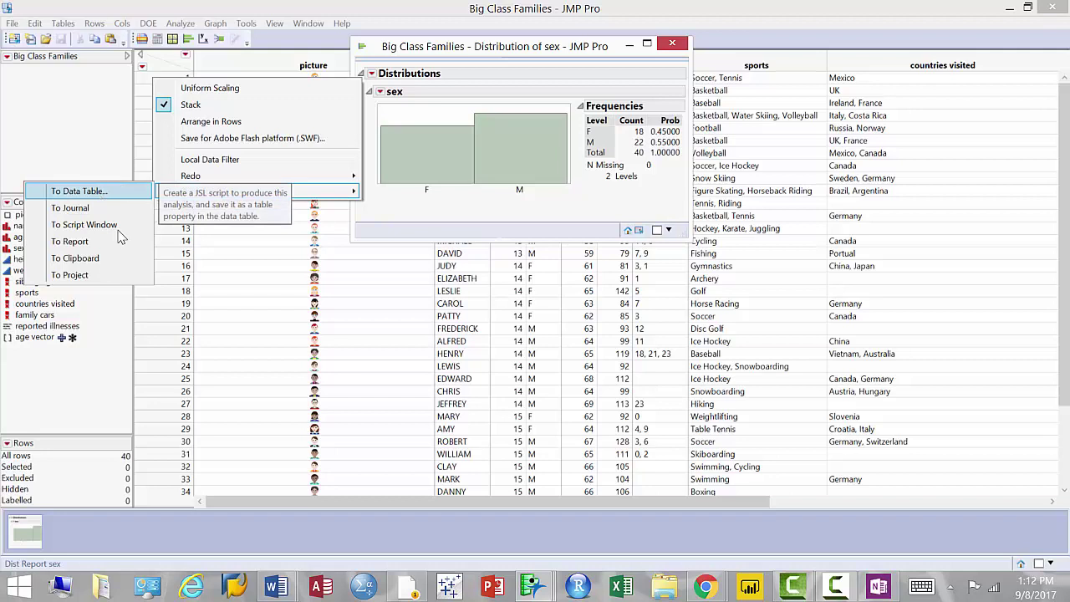
pyautogui.click(83, 192)
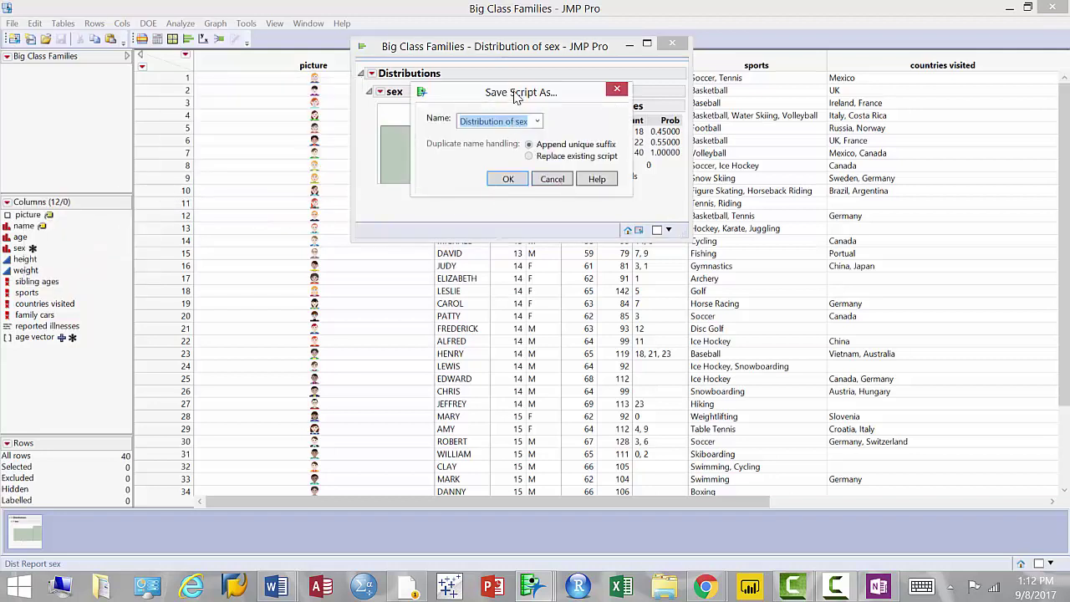
pyautogui.moveTo(540, 99); pyautogui.dragTo(583, 108)
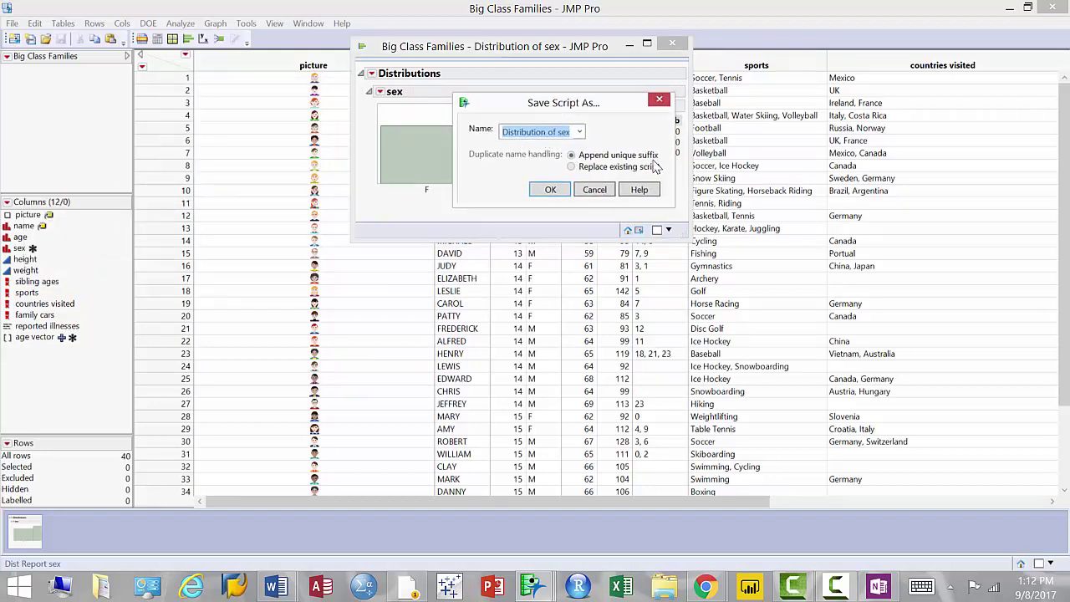
pyautogui.press('End')
pyautogui.hotkey('ctrl', 'shift', 'Left')
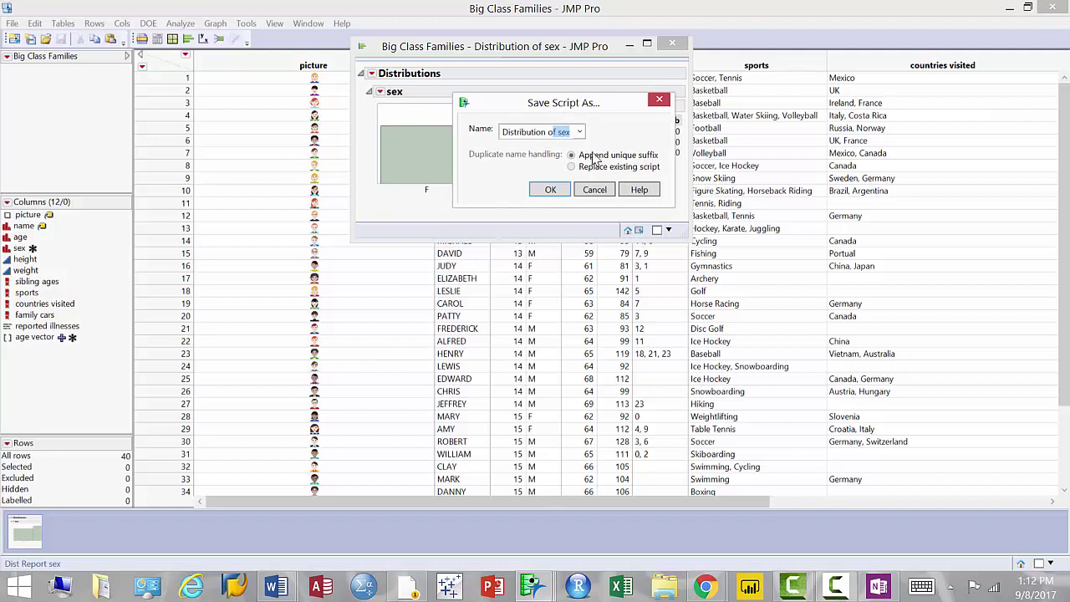
pyautogui.click(550, 190)
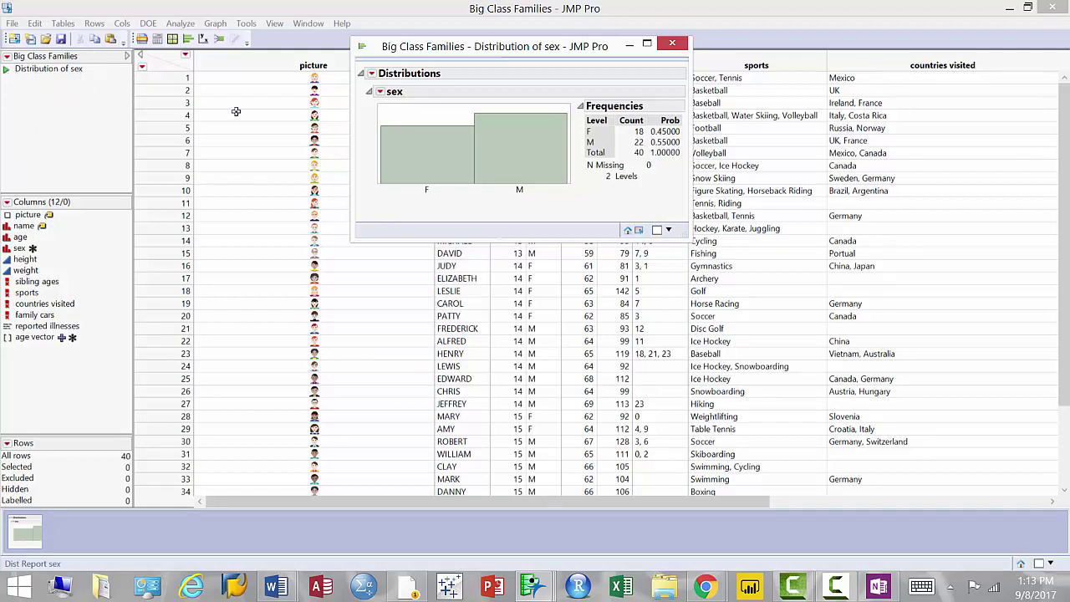
# Step: Close the distribution report and check the saved "Distribution of sex" script by running it, closing the reopened report as well
pyautogui.moveTo(675, 67)
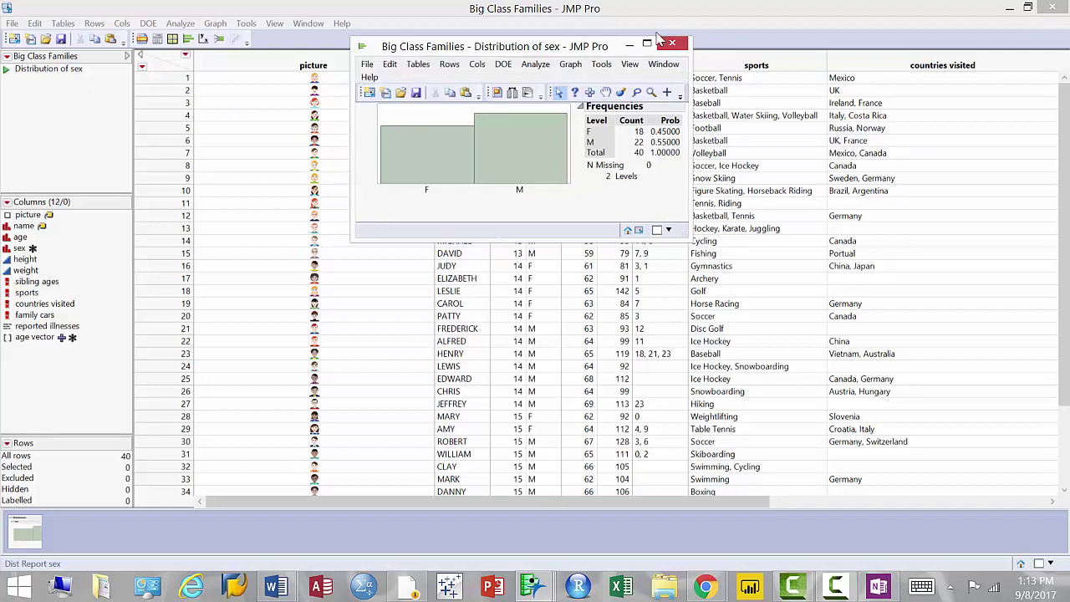
pyautogui.hotkey('ctrl', 'w')
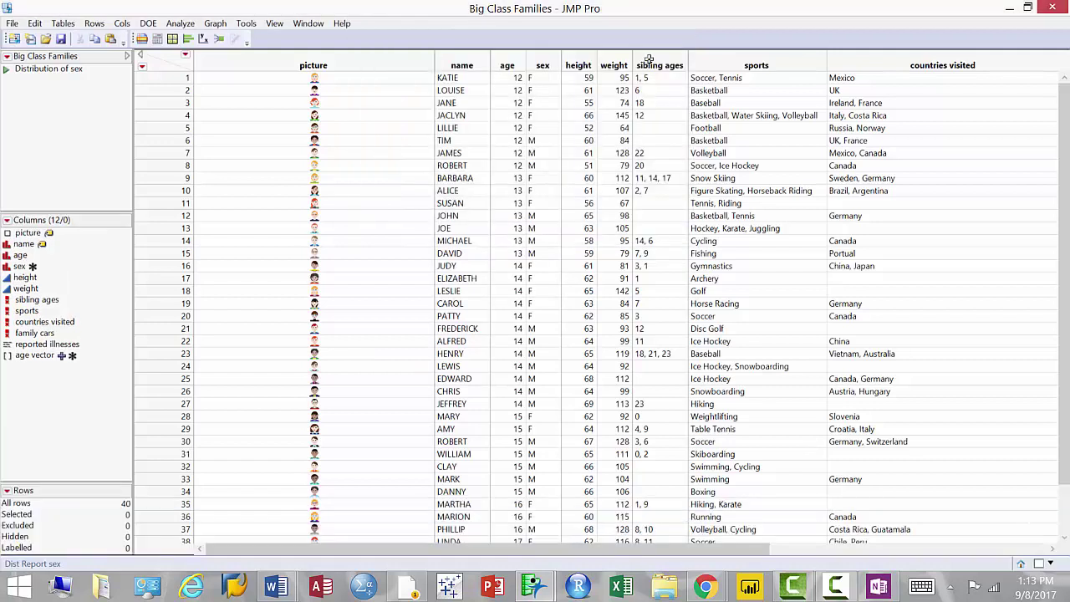
pyautogui.click(7, 71)
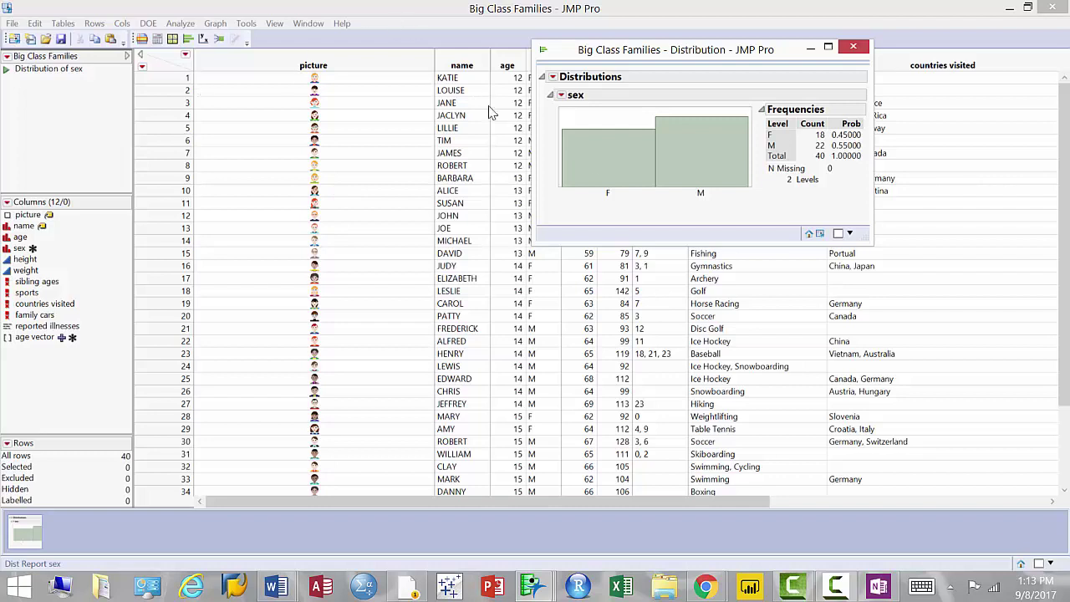
pyautogui.click(854, 48)
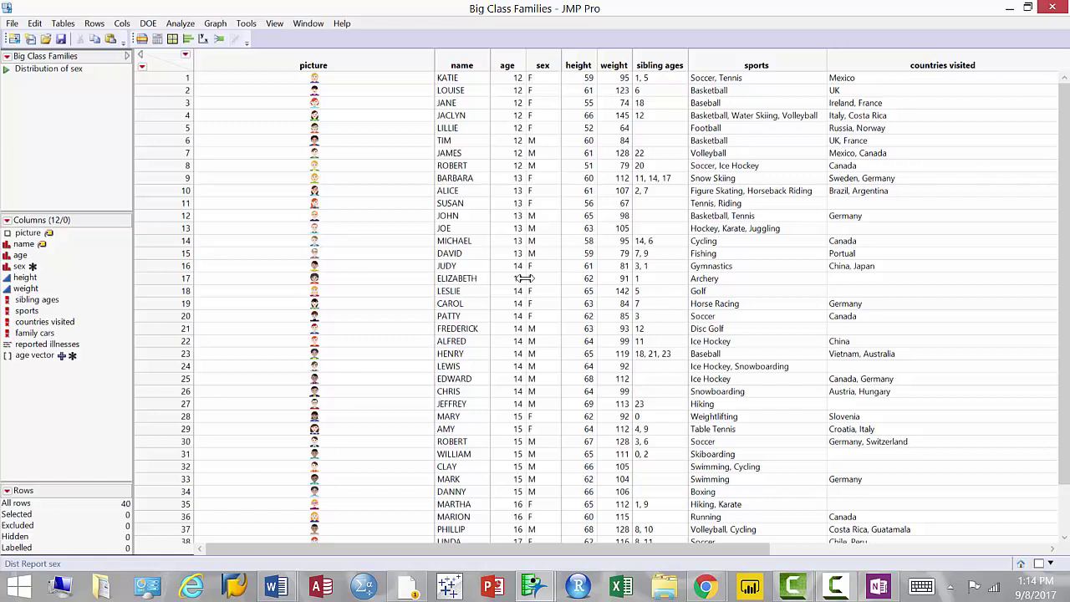
# Step: Create a distribution of the height column, lay out the report with Stack, and enlarge and reposition its window
pyautogui.click(203, 40)
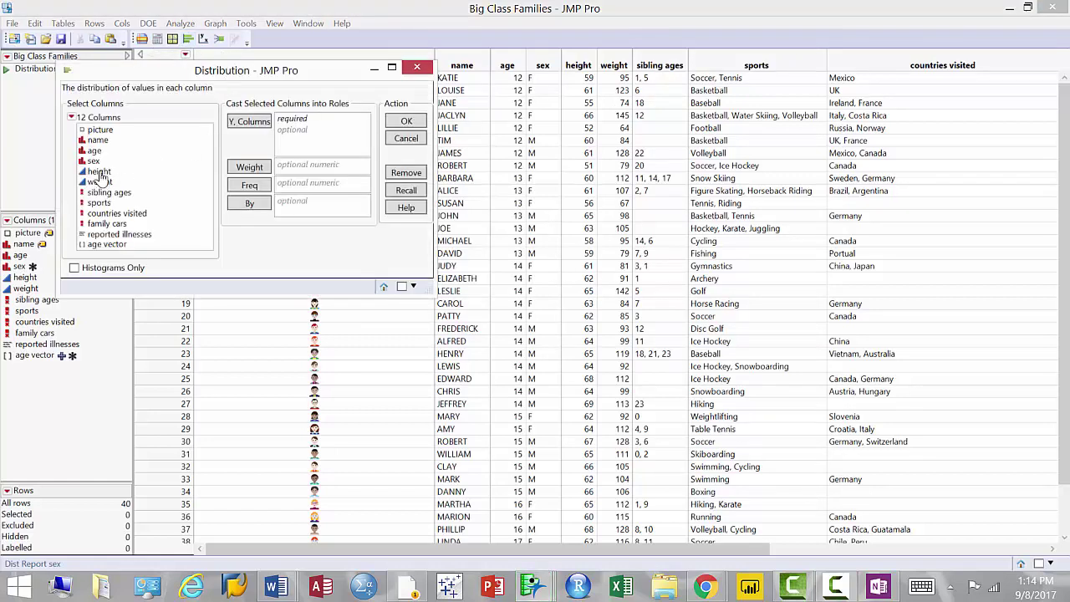
pyautogui.moveTo(99, 171); pyautogui.dragTo(306, 137)
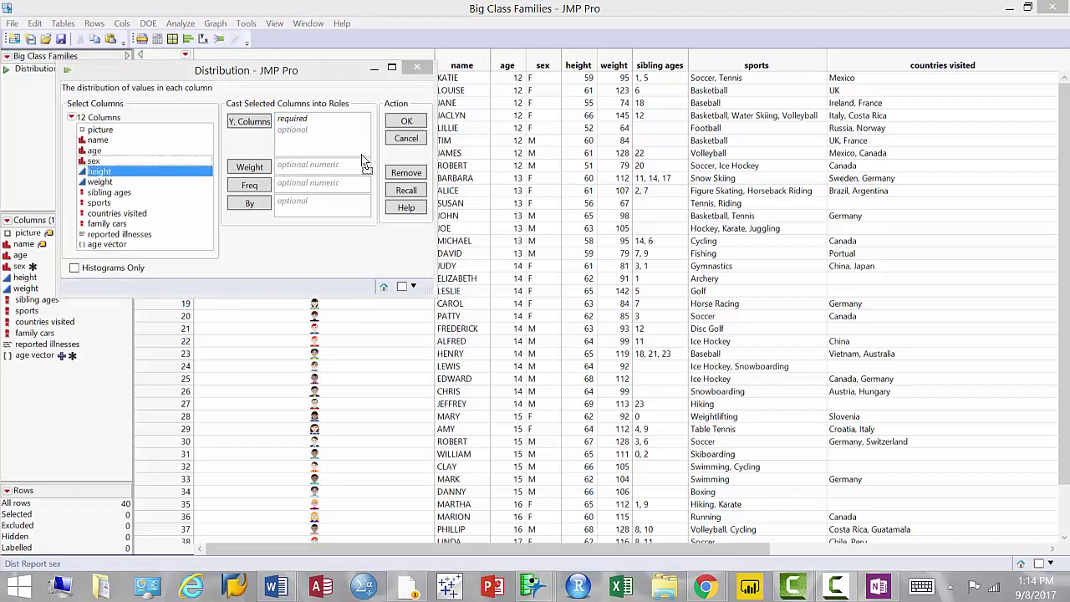
pyautogui.click(407, 121)
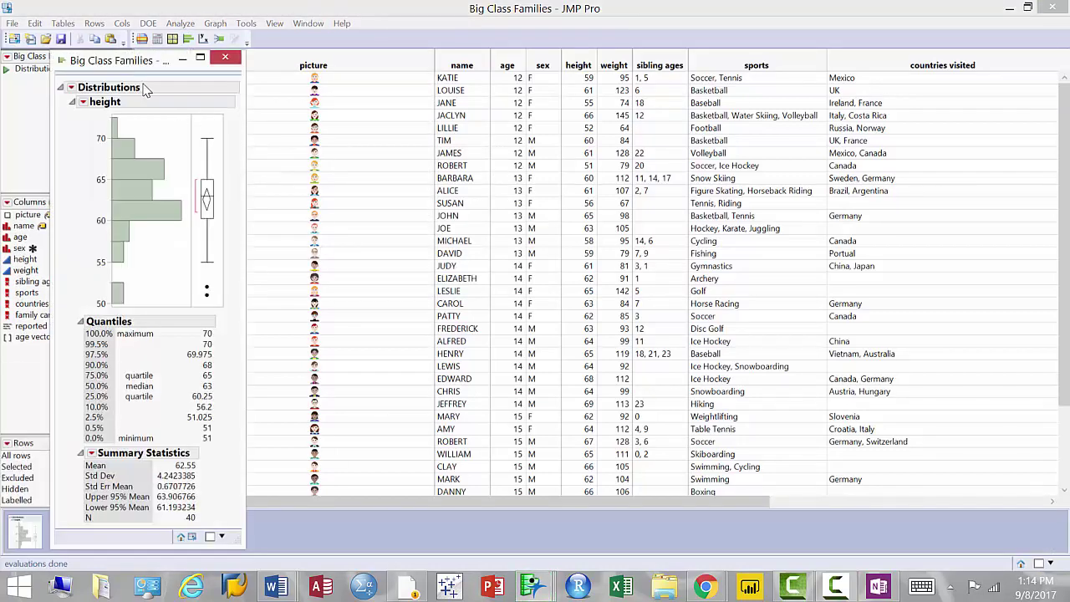
pyautogui.moveTo(159, 66); pyautogui.dragTo(531, 39)
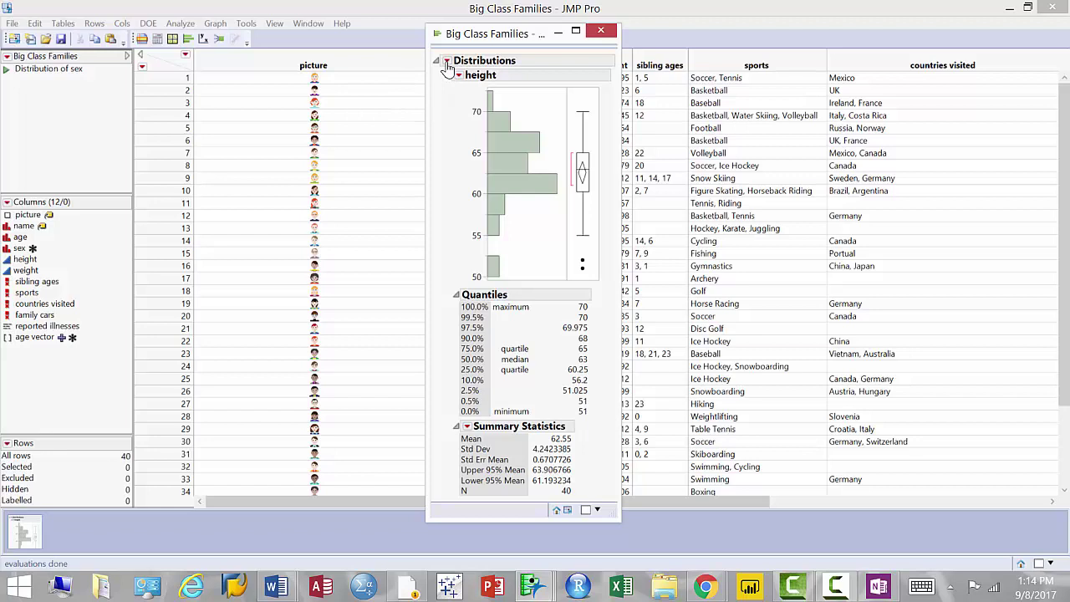
pyautogui.click(448, 63)
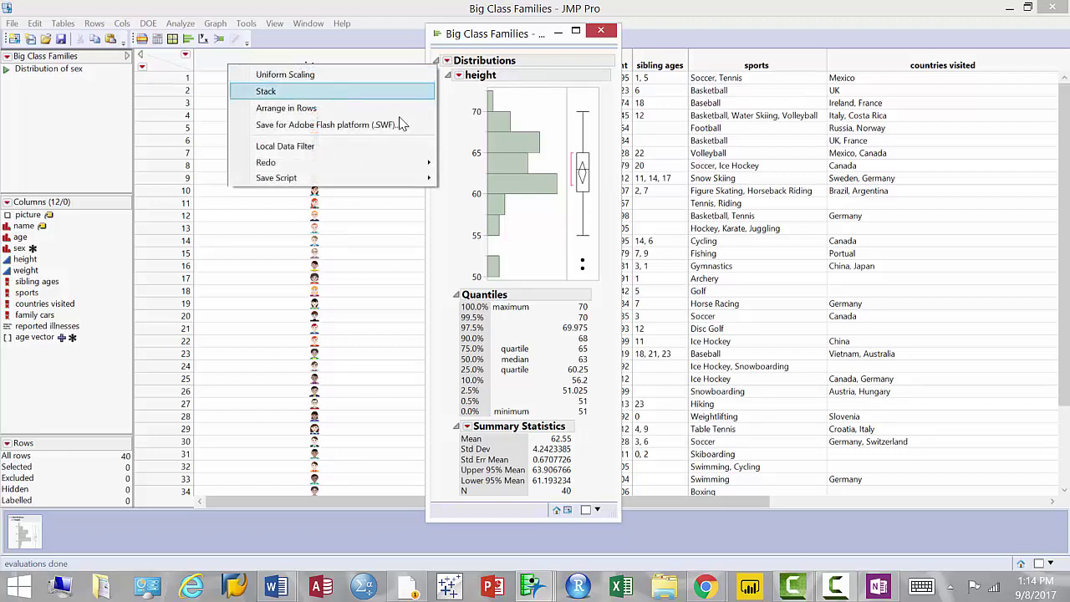
pyautogui.click(351, 92)
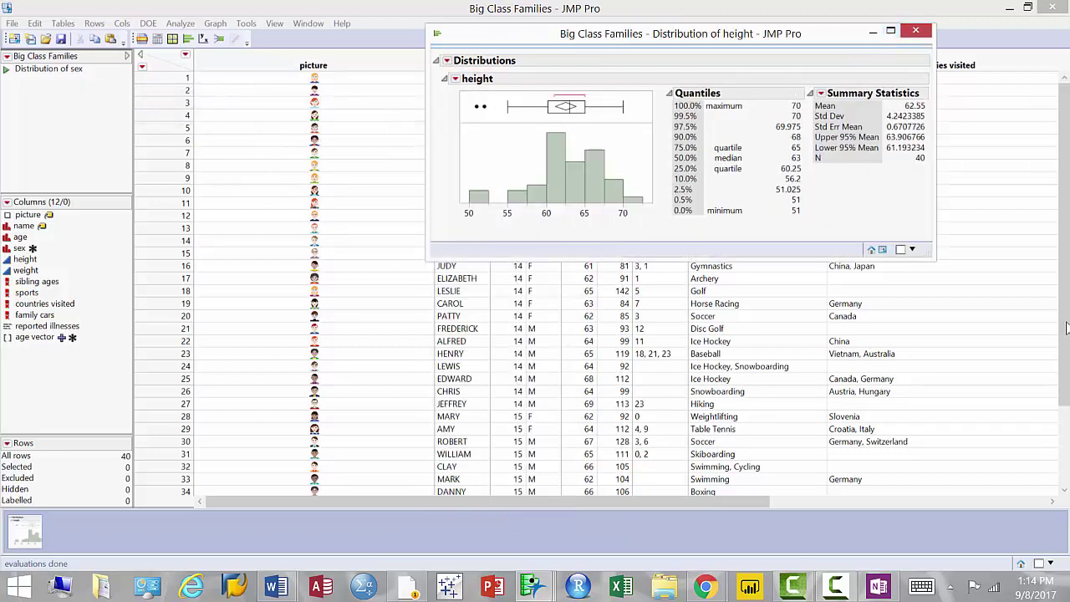
pyautogui.moveTo(943, 265); pyautogui.dragTo(994, 360)
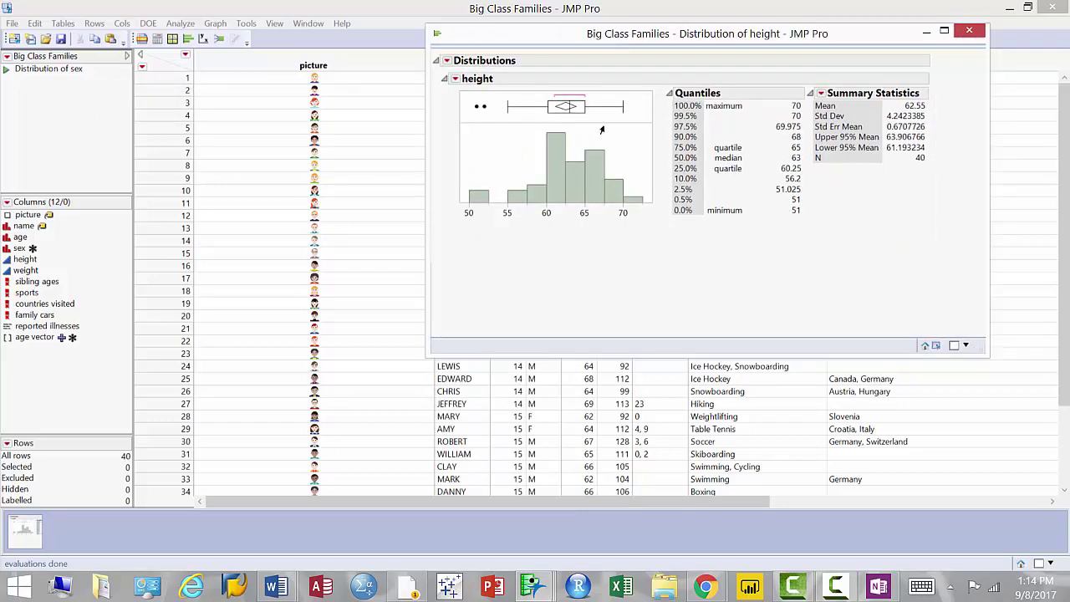
pyautogui.moveTo(523, 45); pyautogui.dragTo(381, 79)
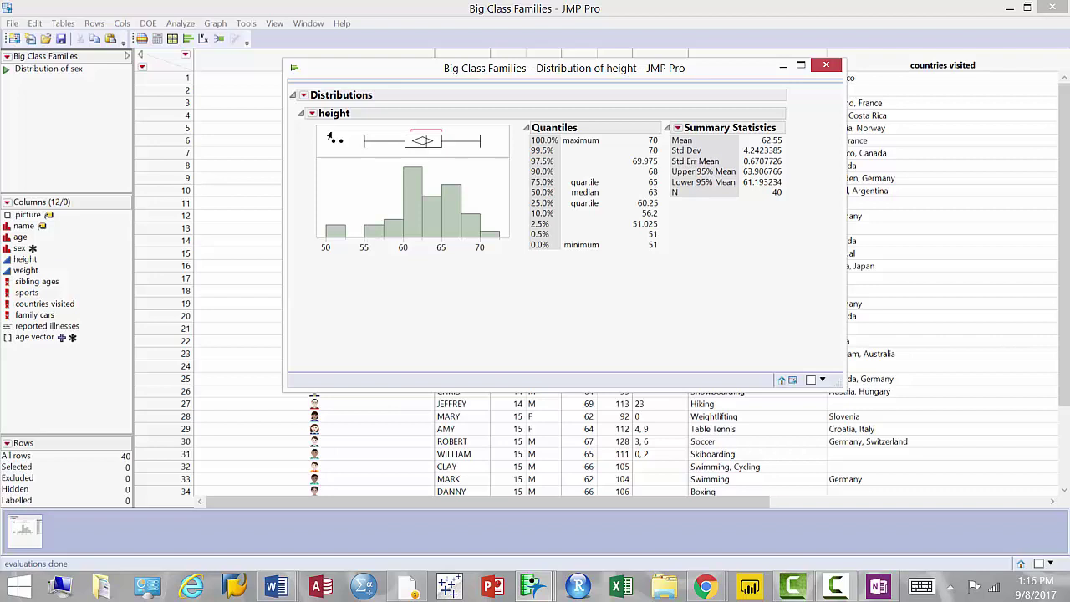
# Step: Select the two low outliers in the height box plot, examine their rows in the data table, and close the report
pyautogui.click(334, 142)
pyautogui.moveTo(336, 144); pyautogui.dragTo(350, 151)
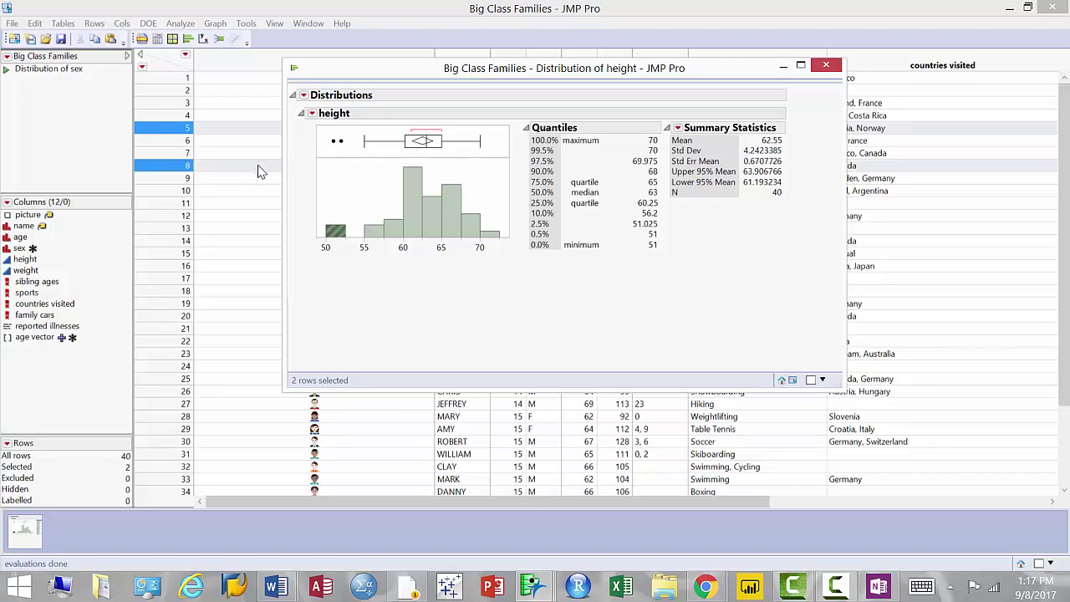
pyautogui.click(71, 184)
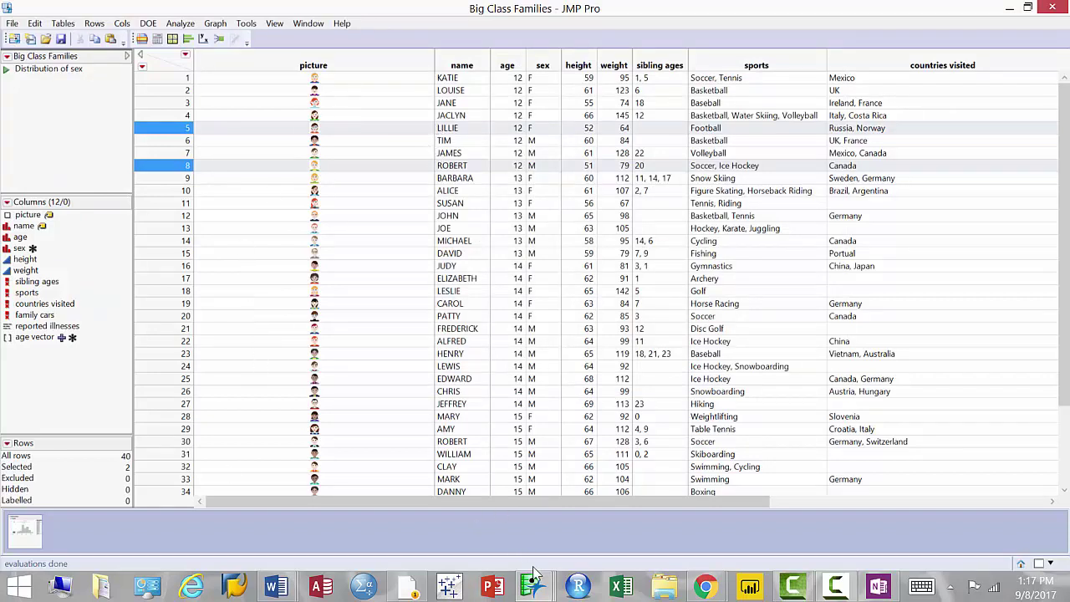
pyautogui.moveTo(533, 585)
pyautogui.click(716, 505)
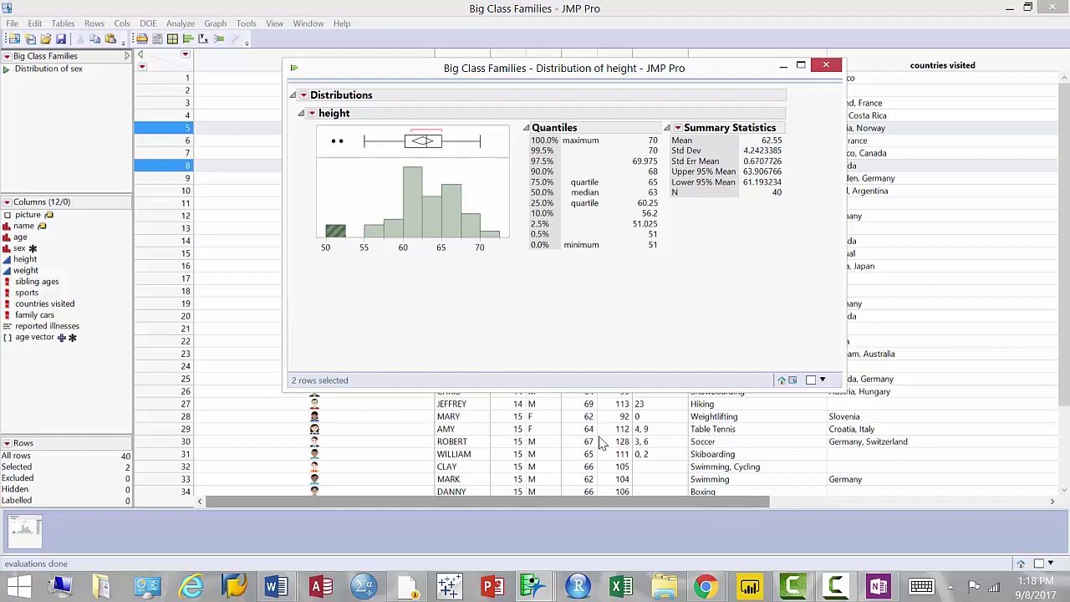
pyautogui.moveTo(370, 79); pyautogui.dragTo(496, 167)
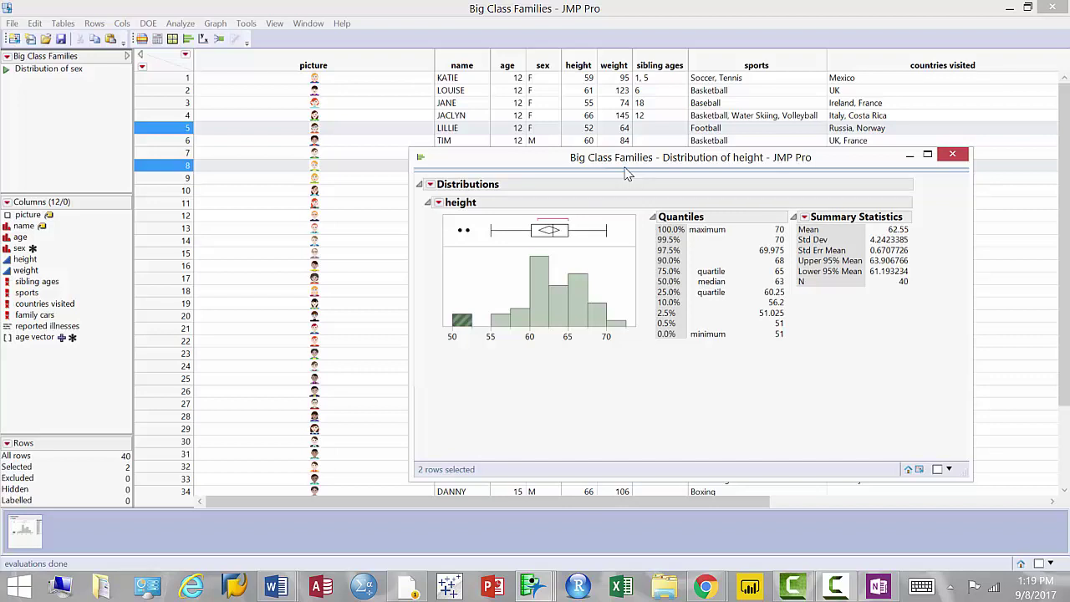
pyautogui.click(953, 157)
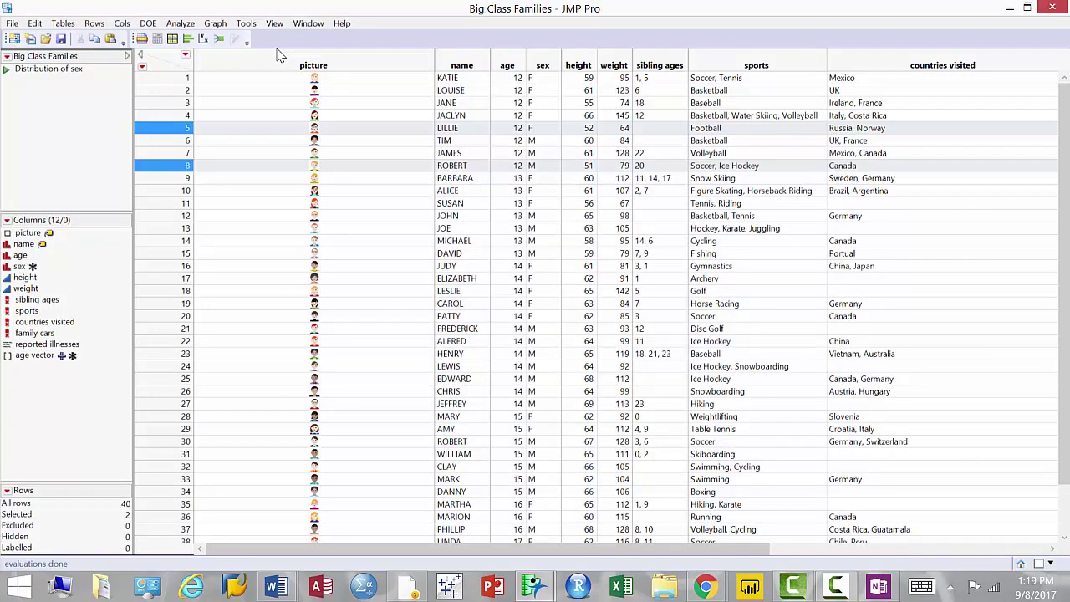
# Step: Build a graph in Graph Builder with weight on the Y axis and height on the X axis
pyautogui.click(217, 25)
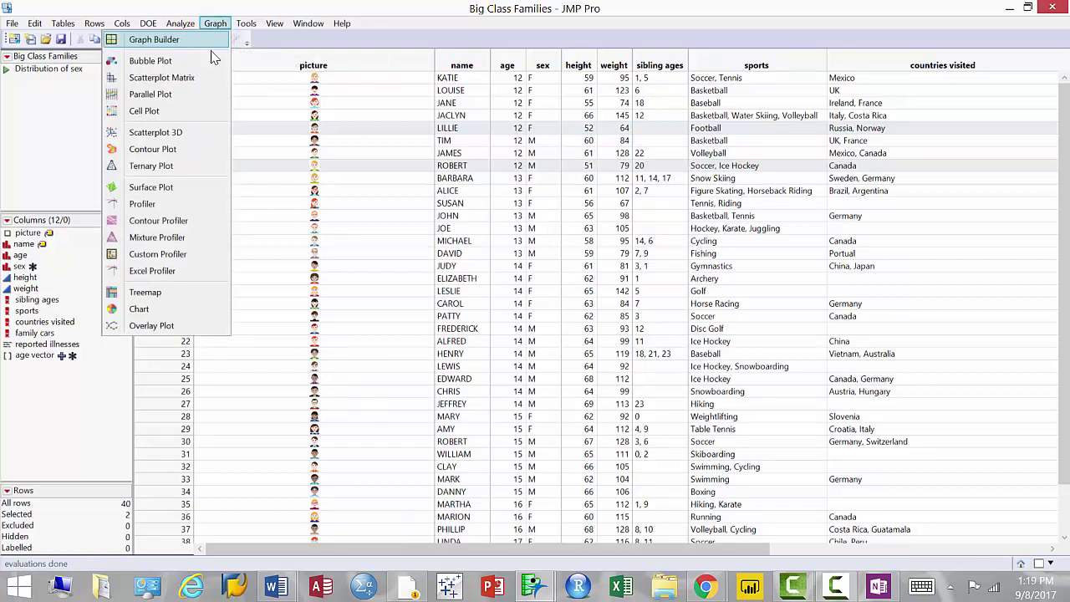
pyautogui.press('Escape')
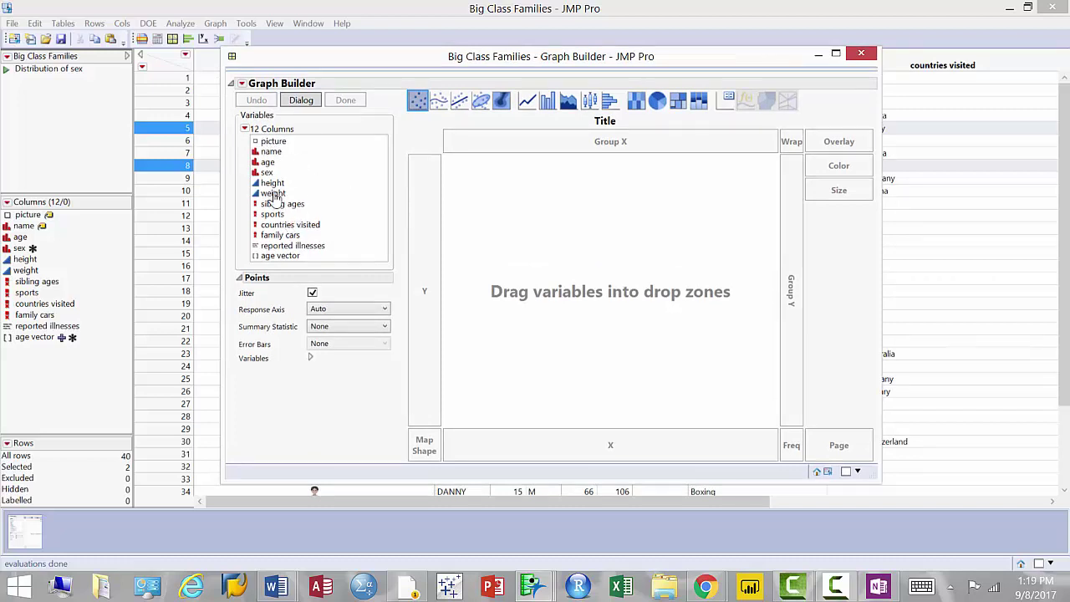
pyautogui.moveTo(276, 194); pyautogui.dragTo(505, 311)
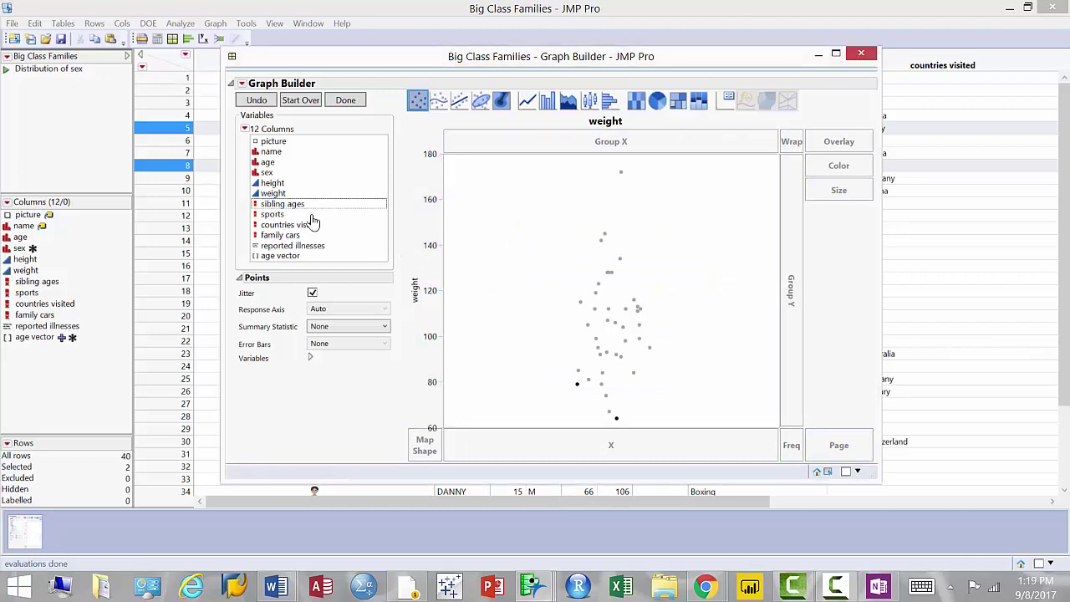
pyautogui.moveTo(276, 183); pyautogui.dragTo(615, 445)
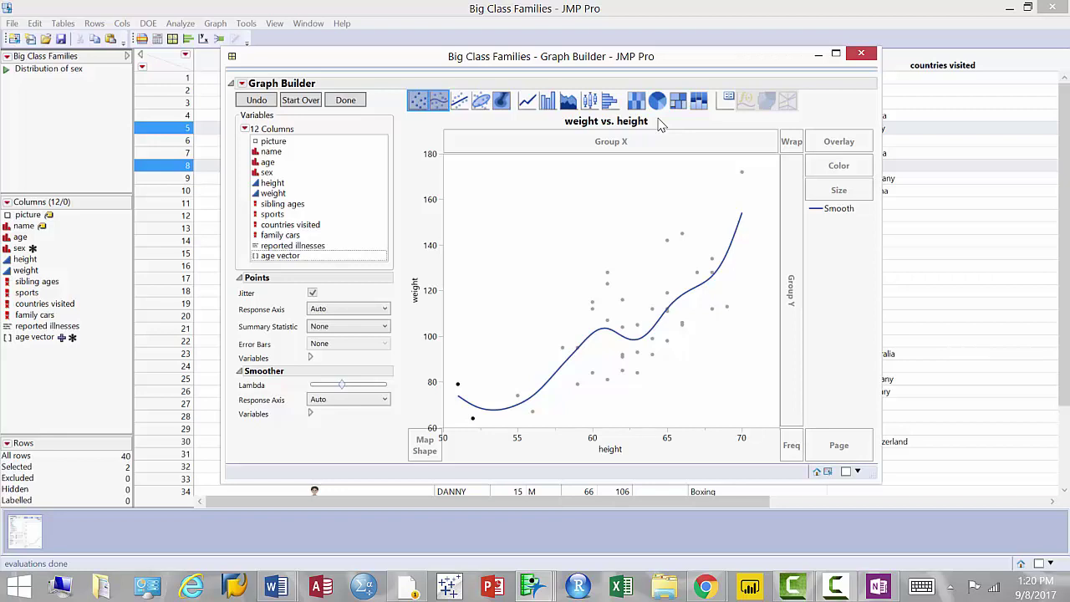
# Step: Try an ellipse in place of the smoother on the weight vs. height graph, and reduce the graph to points only
pyautogui.click(460, 107)
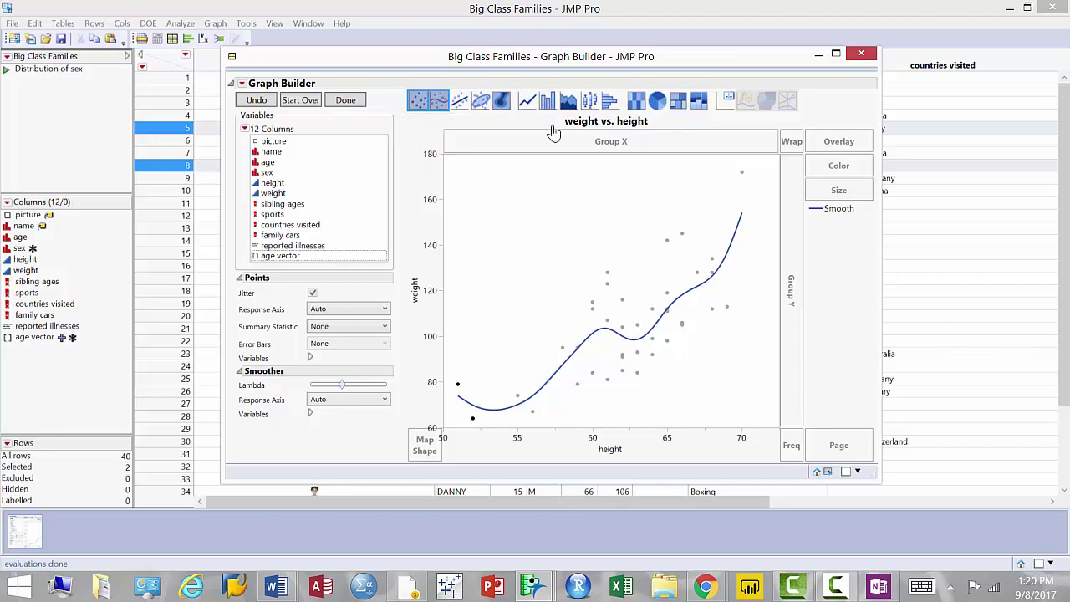
pyautogui.click(482, 105)
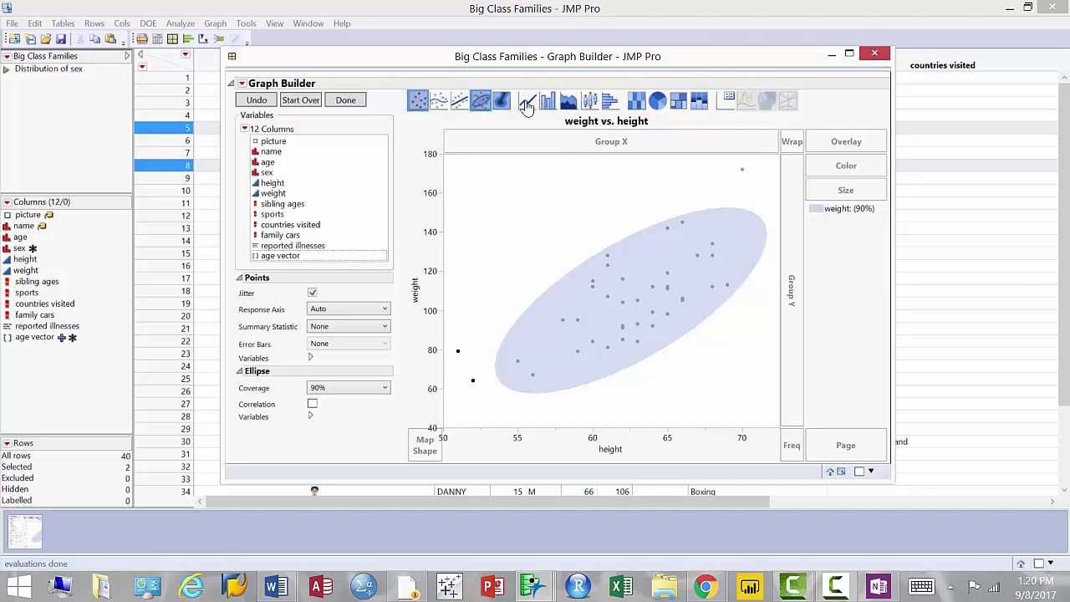
pyautogui.click(419, 100)
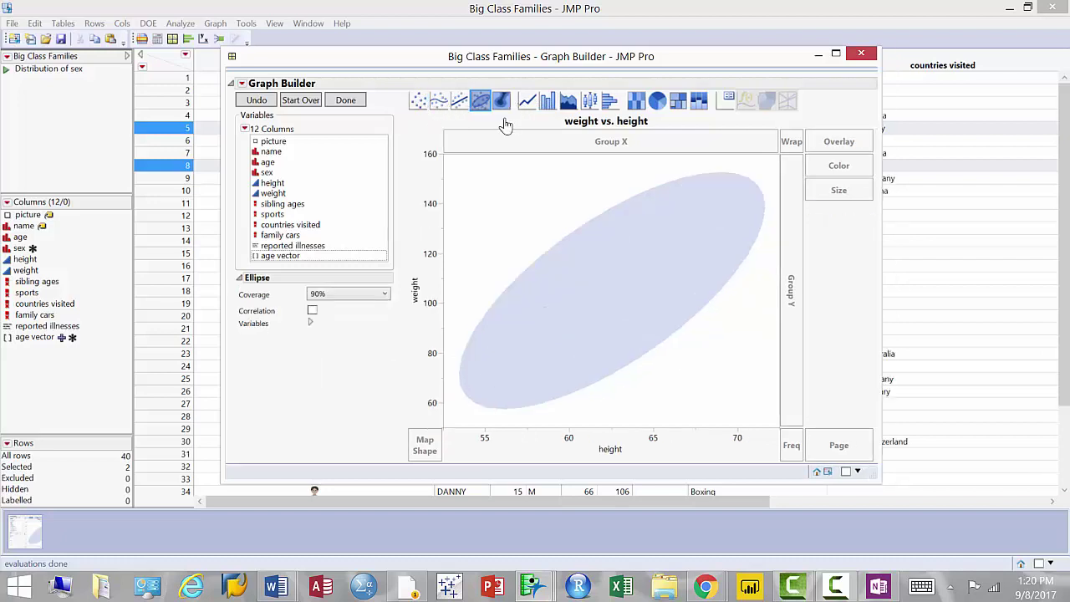
pyautogui.hotkey('ctrl', 'z')
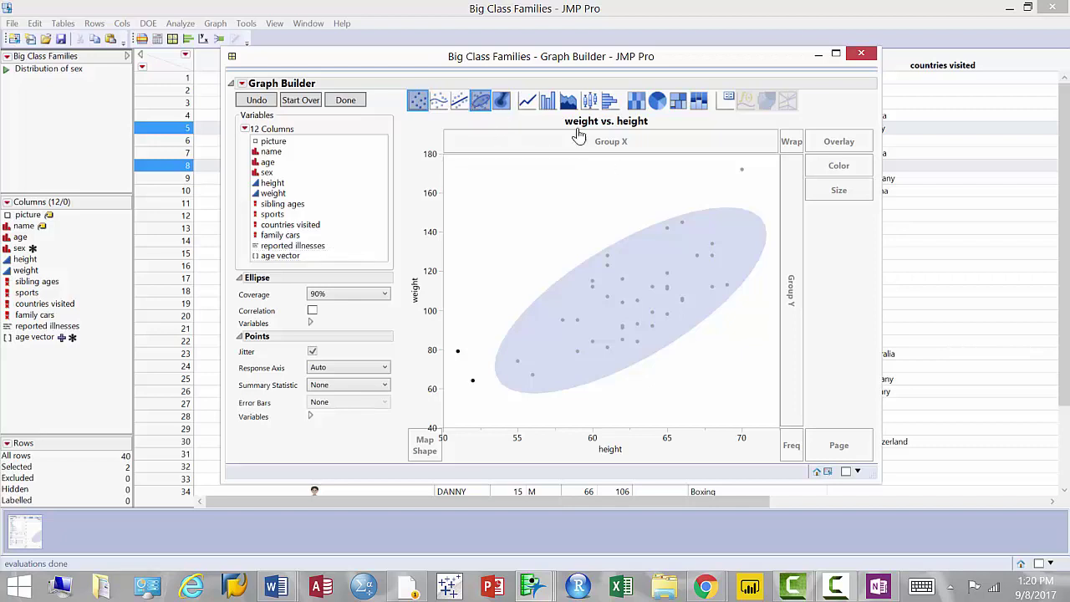
pyautogui.click(481, 100)
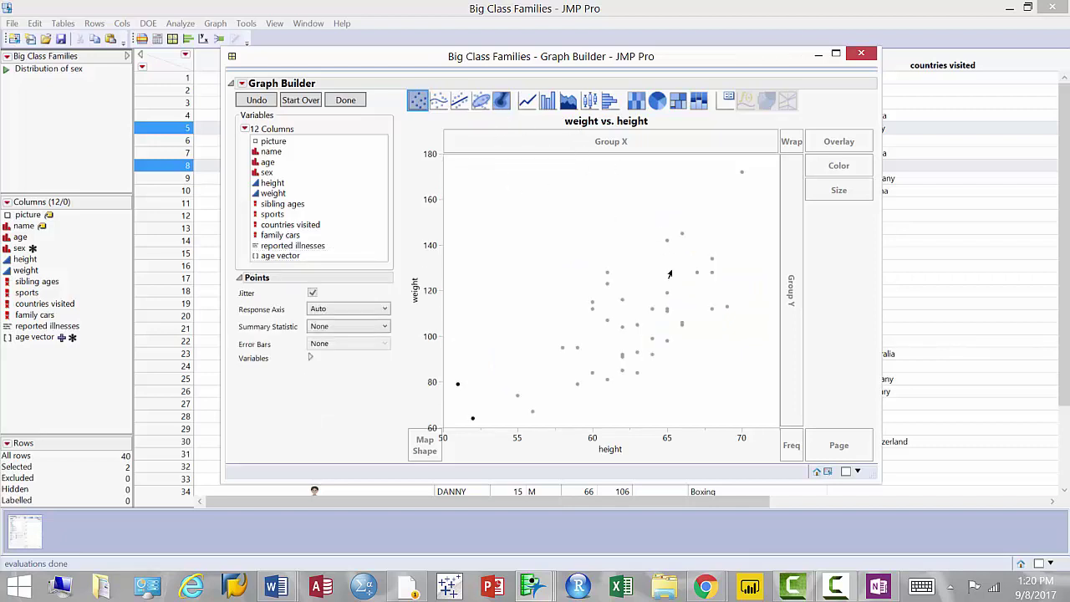
# Step: With no rows selected, overlay a Line element on the weight vs. height points and finish editing the graph
pyautogui.click(637, 262)
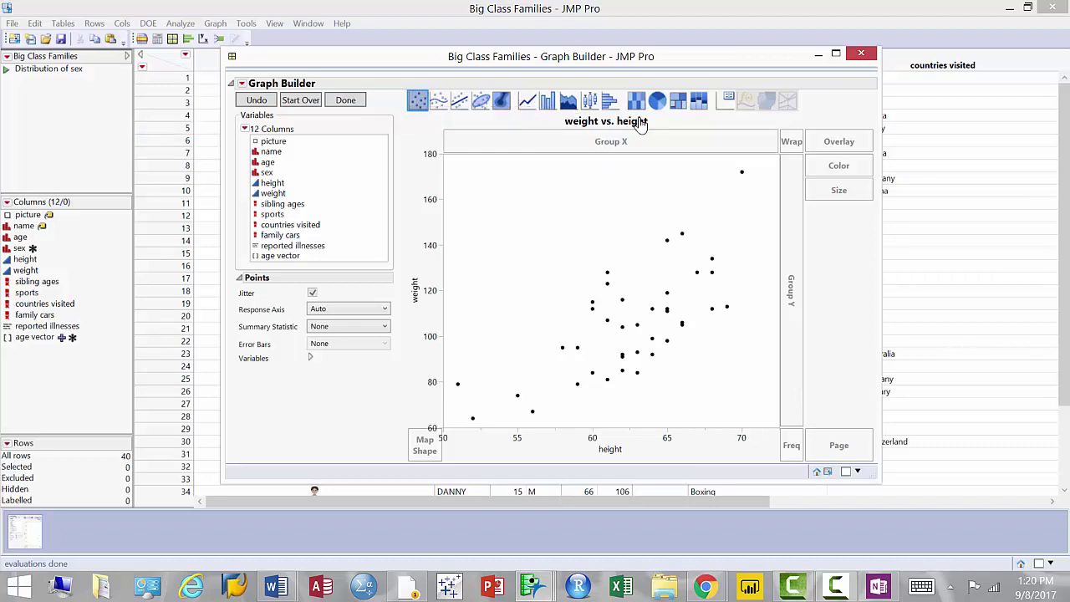
pyautogui.moveTo(531, 101); pyautogui.dragTo(567, 241)
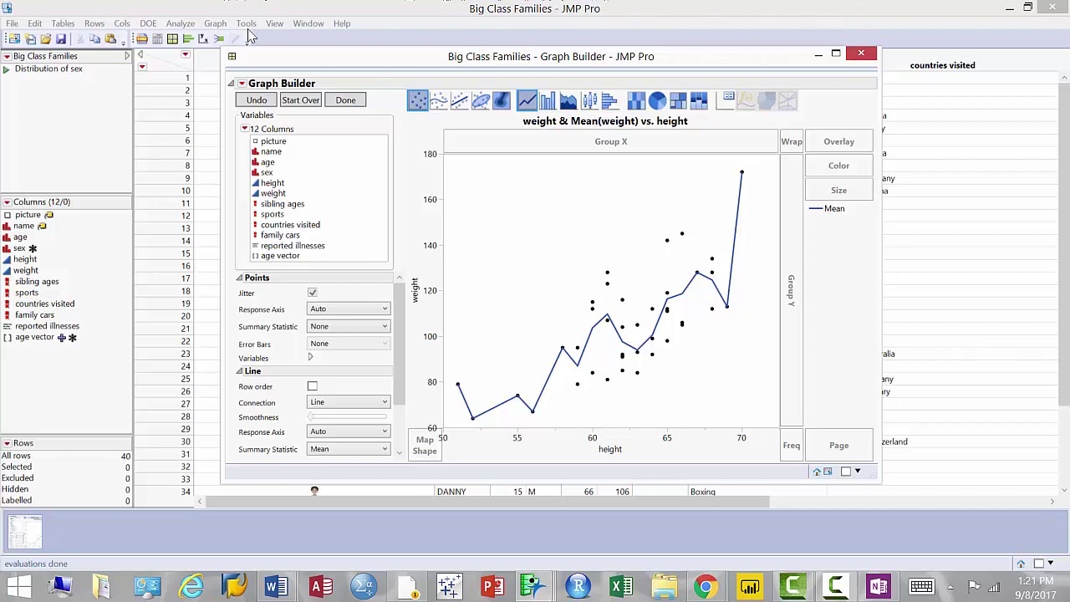
pyautogui.click(340, 101)
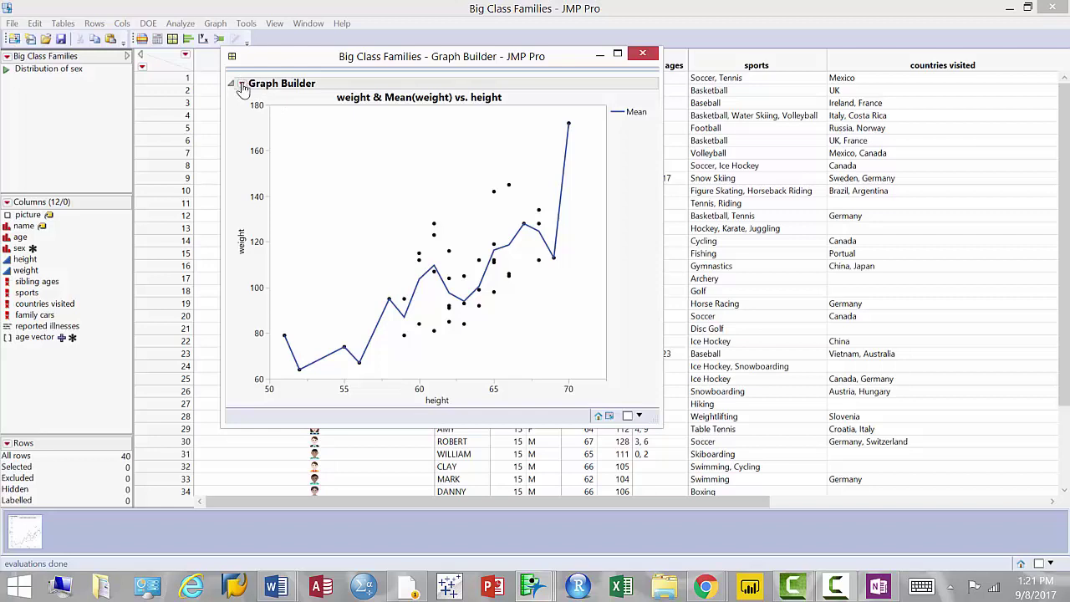
# Step: Save the graph's script to the data table under the name "Scatterplot weightvs. height"
pyautogui.click(241, 84)
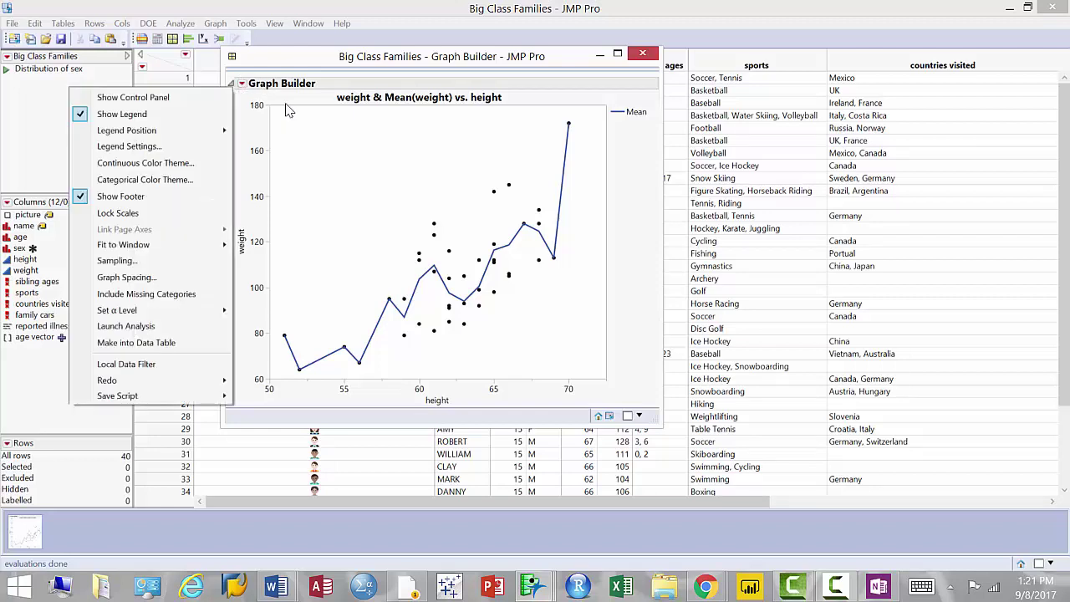
pyautogui.moveTo(117, 395)
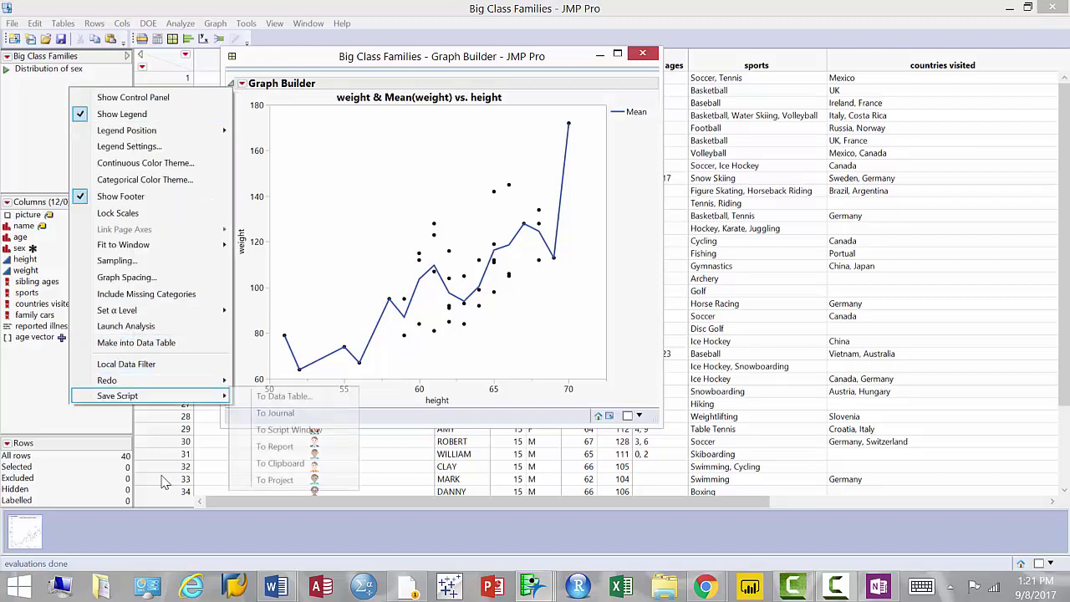
pyautogui.click(293, 397)
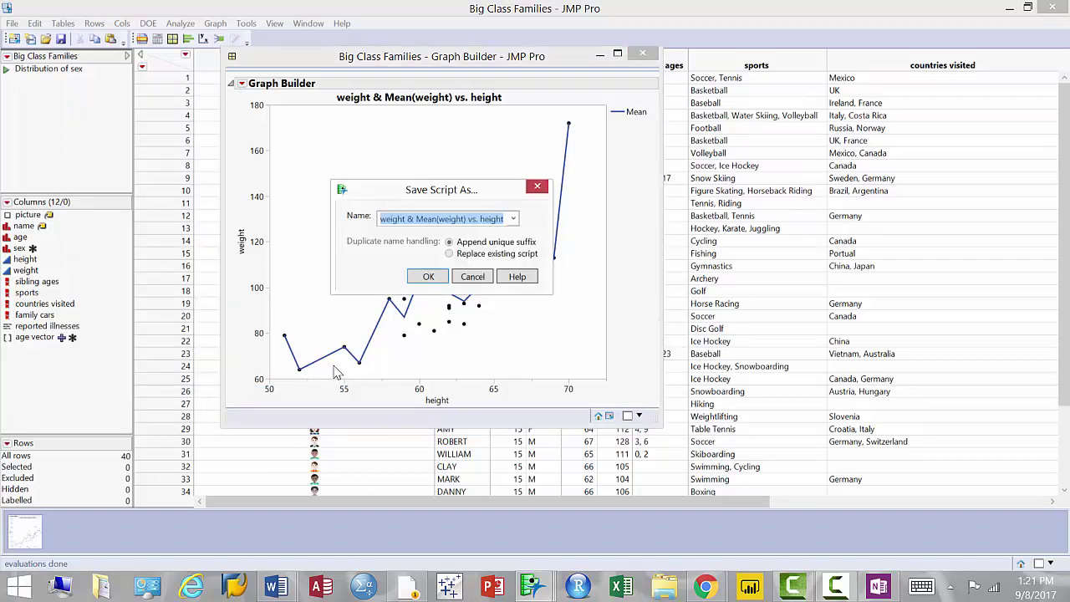
pyautogui.moveTo(479, 189); pyautogui.dragTo(521, 184)
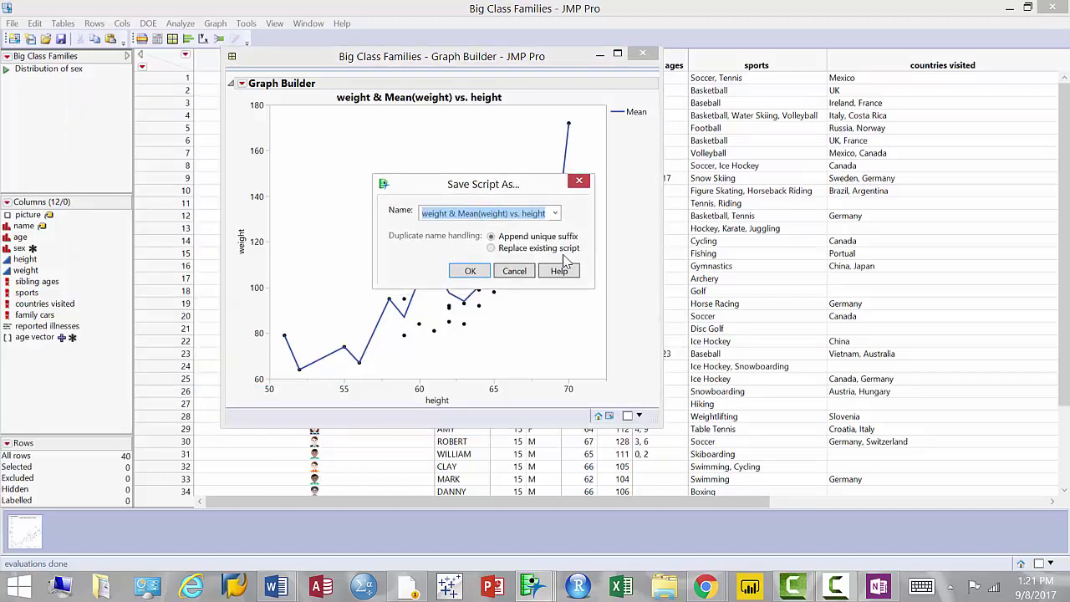
pyautogui.click(470, 215)
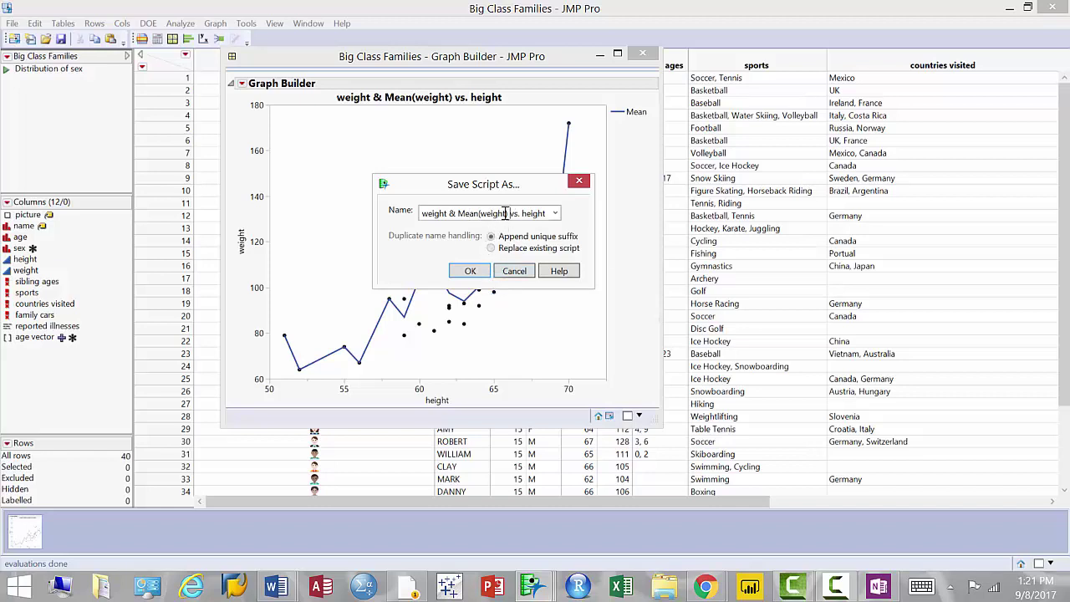
pyautogui.moveTo(510, 214); pyautogui.dragTo(450, 215)
pyautogui.press('Delete')
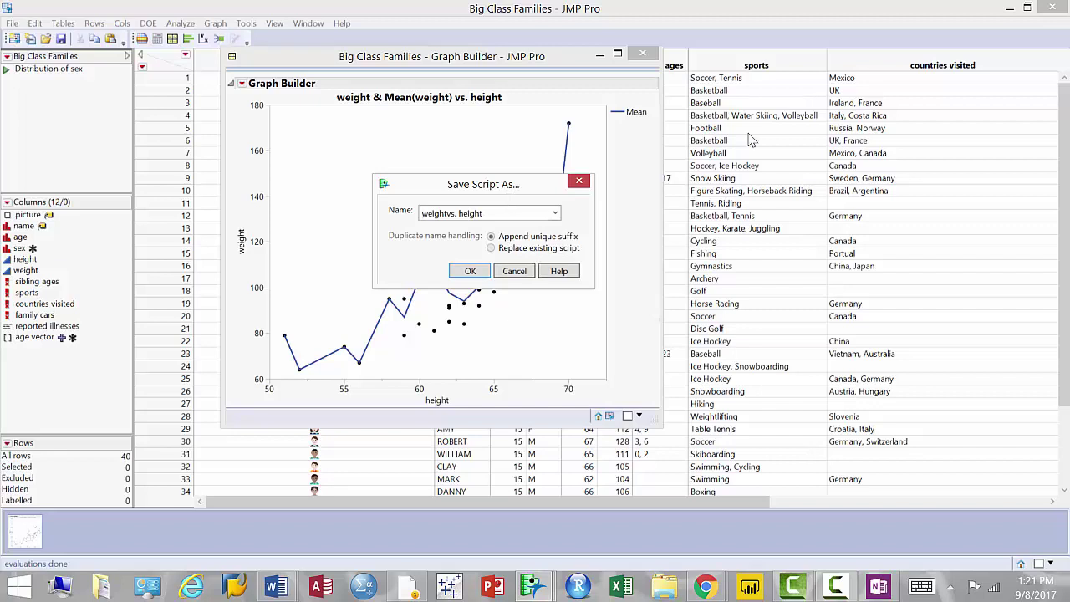
pyautogui.write('sCATTERPLOT')
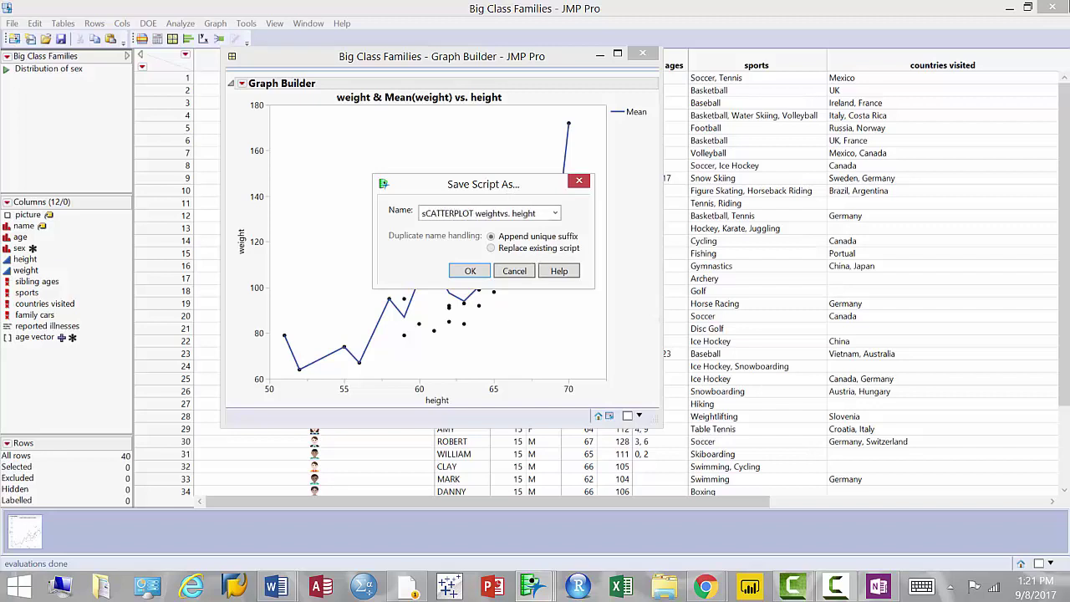
pyautogui.hotkey('shift', 'Home')
pyautogui.write('Scatterplot')
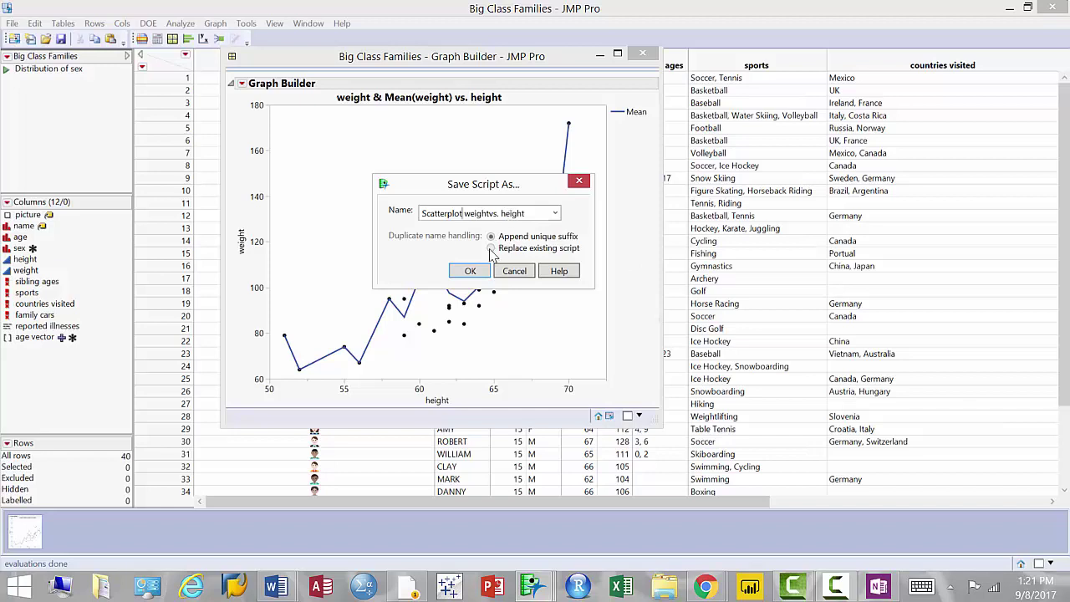
pyautogui.click(470, 271)
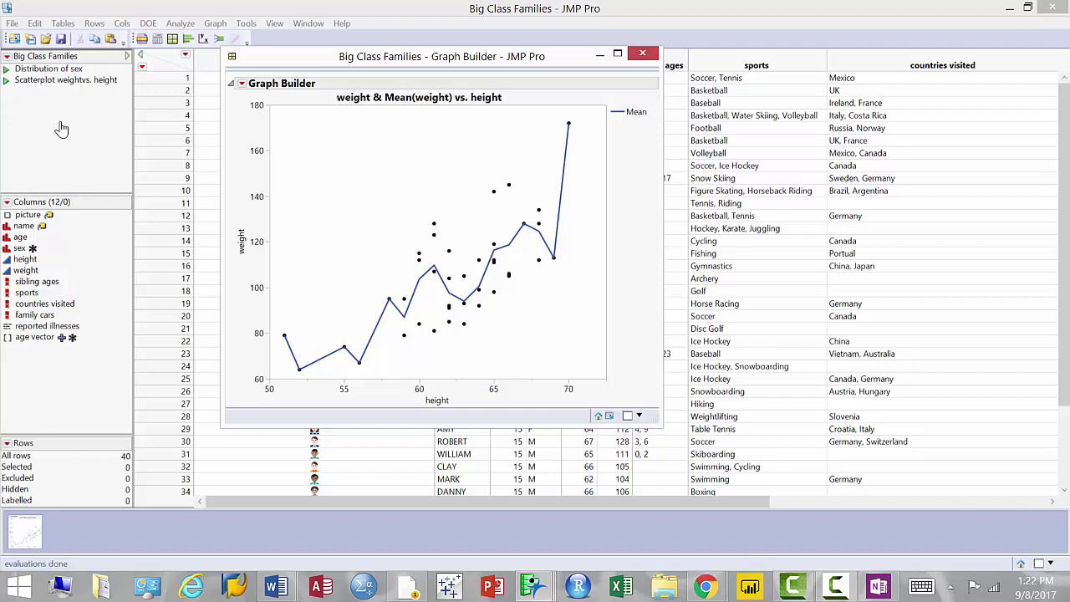
# Step: Run the saved "Distribution of sex" script and return to the Big Class Families data table
pyautogui.click(6, 70)
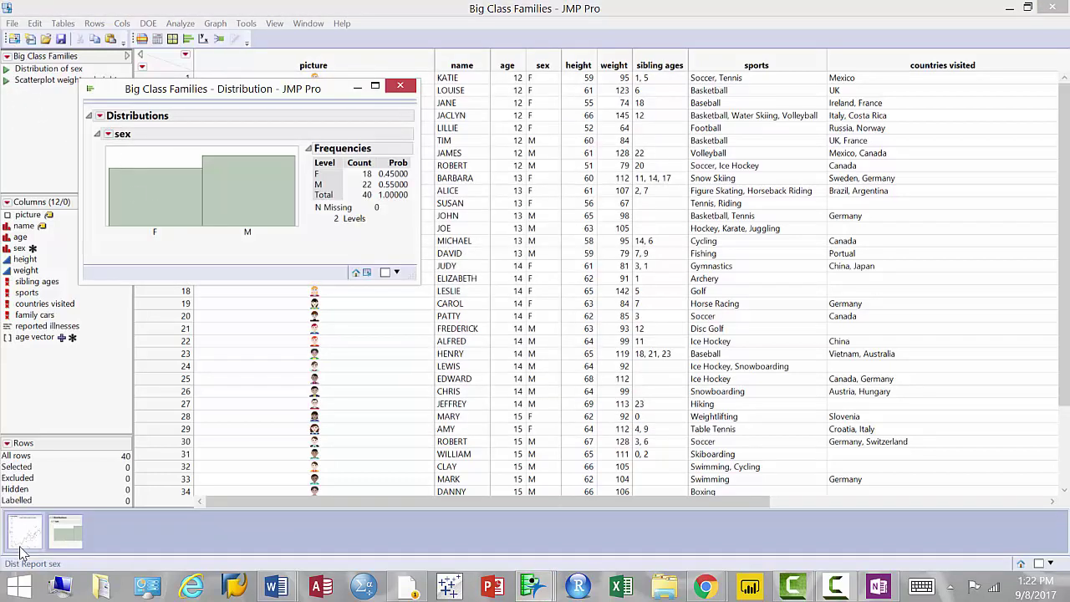
pyautogui.moveTo(51, 533)
pyautogui.click(312, 10)
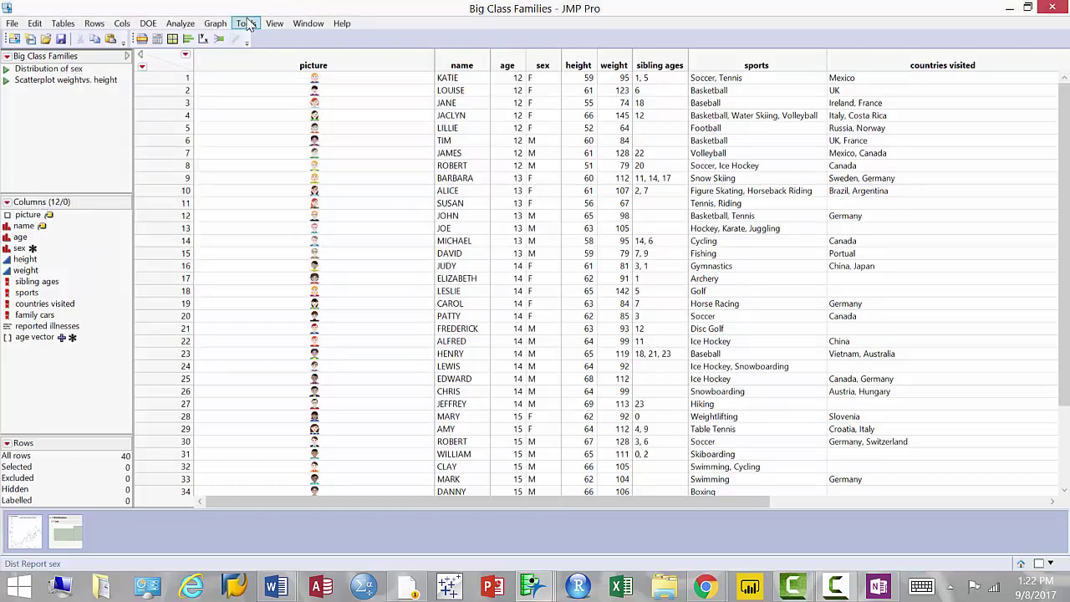
# Step: Create a new dashboard from the 2x1 Dashboard template in a maximized window
pyautogui.click(12, 23)
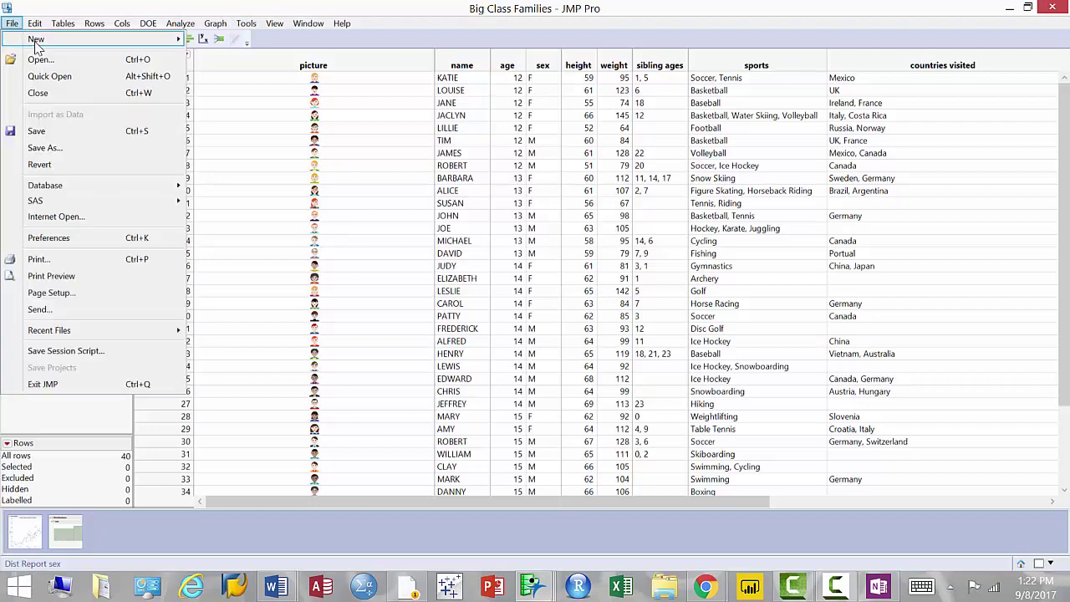
pyautogui.press('Escape')
pyautogui.press('Escape')
pyautogui.click(34, 24)
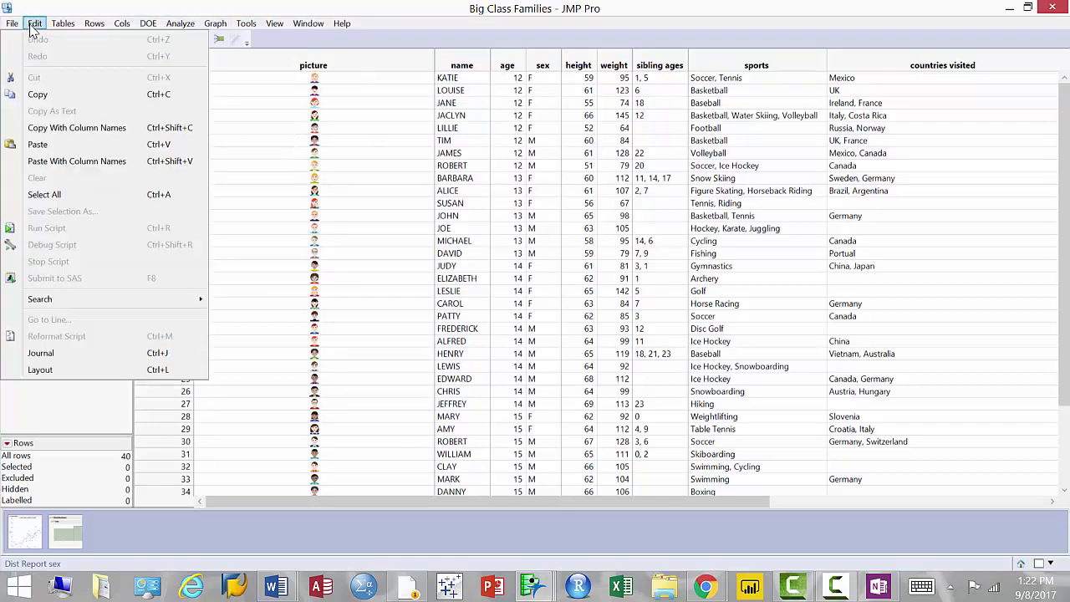
pyautogui.moveTo(60, 41)
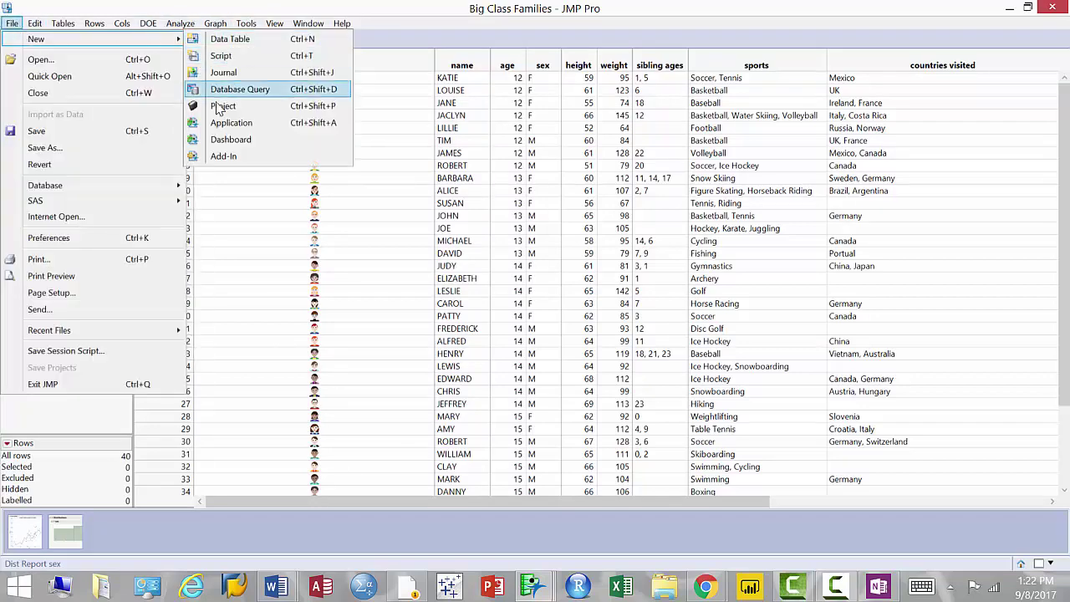
pyautogui.press('Return')
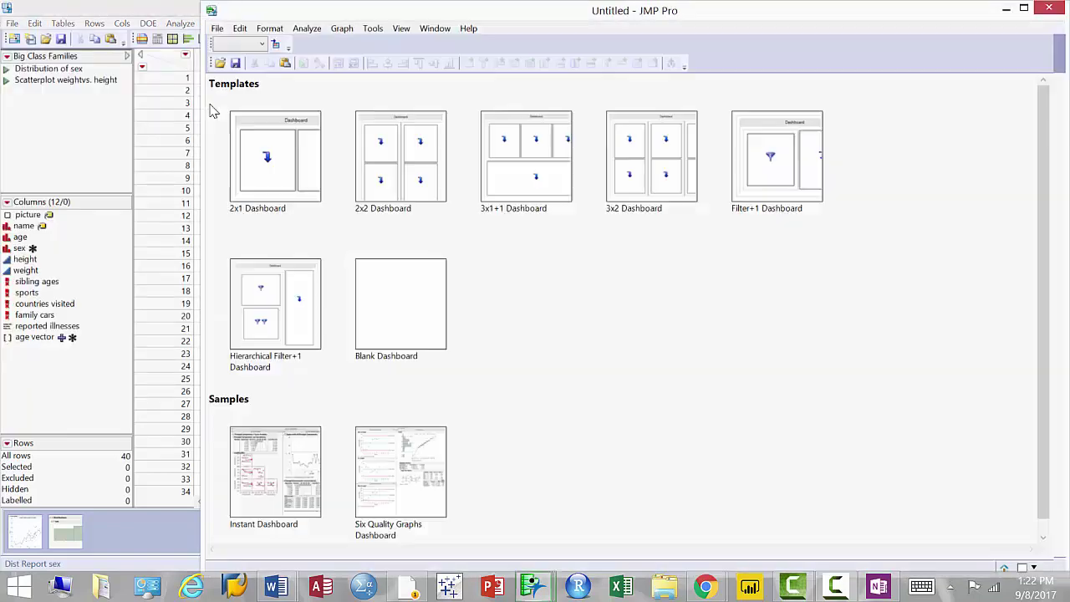
pyautogui.moveTo(450, 15); pyautogui.dragTo(335, 0)
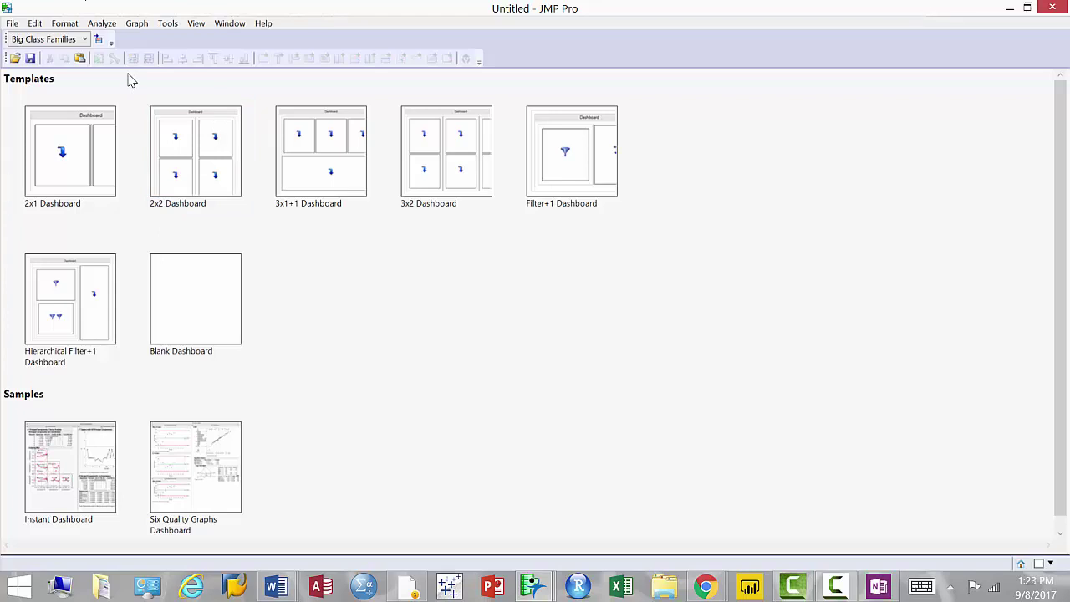
pyautogui.click(85, 129)
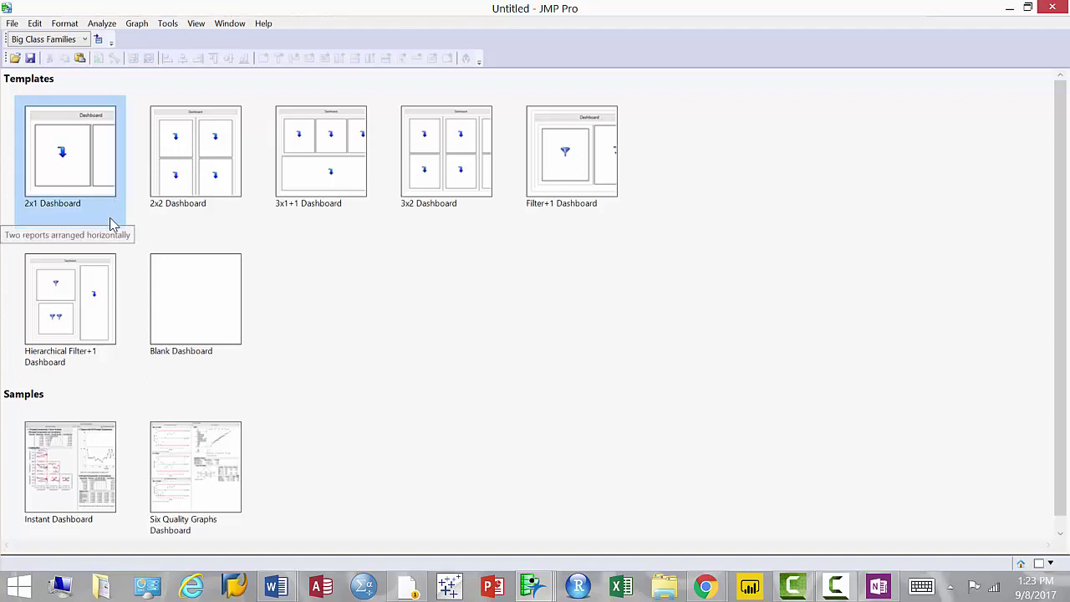
pyautogui.doubleClick(71, 168)
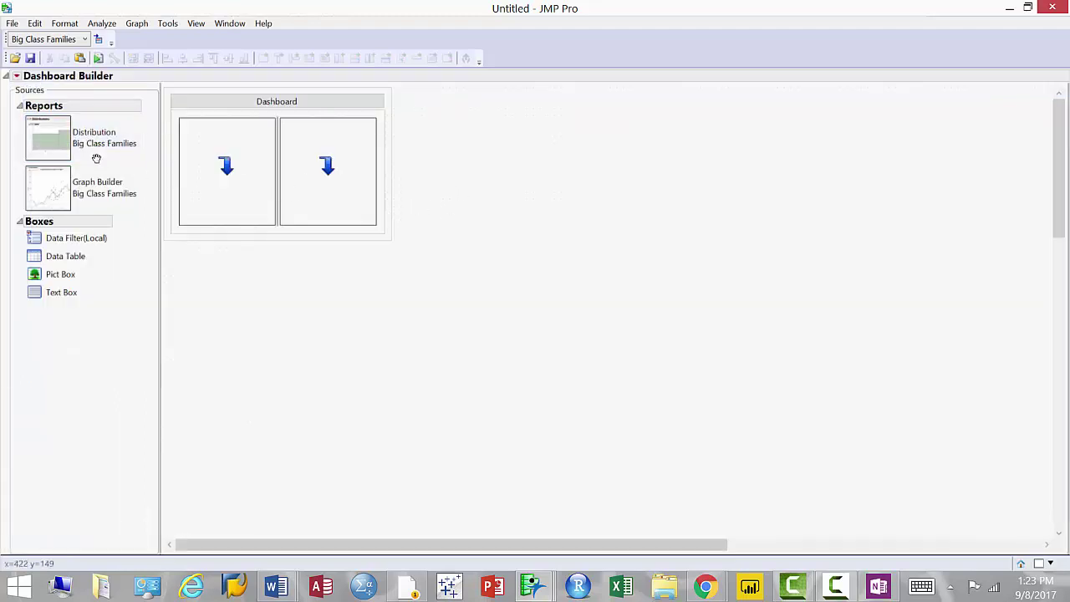
# Step: Place the Distribution report in the dashboard's first pane and the Graph Builder report in its second pane
pyautogui.click(92, 157)
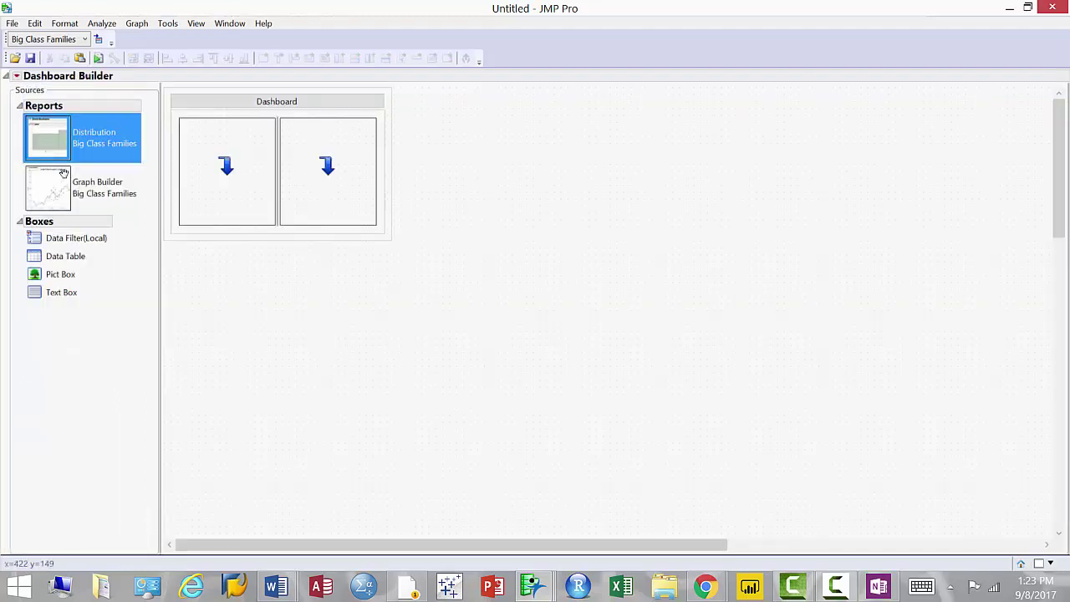
pyautogui.keyDown('ctrl'); pyautogui.click(28, 166); pyautogui.keyUp('ctrl')
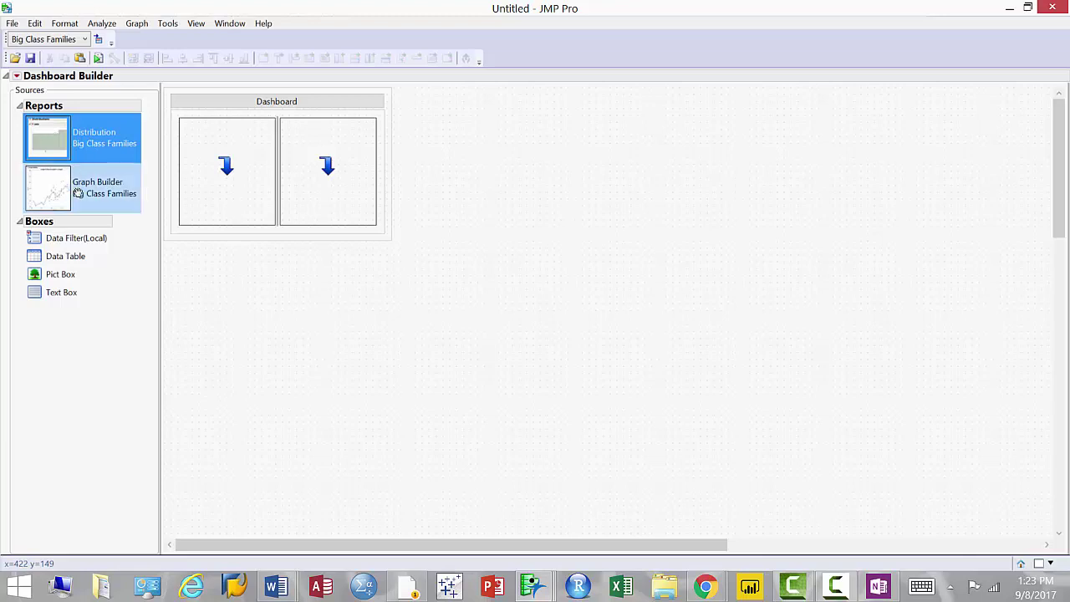
pyautogui.click(53, 150)
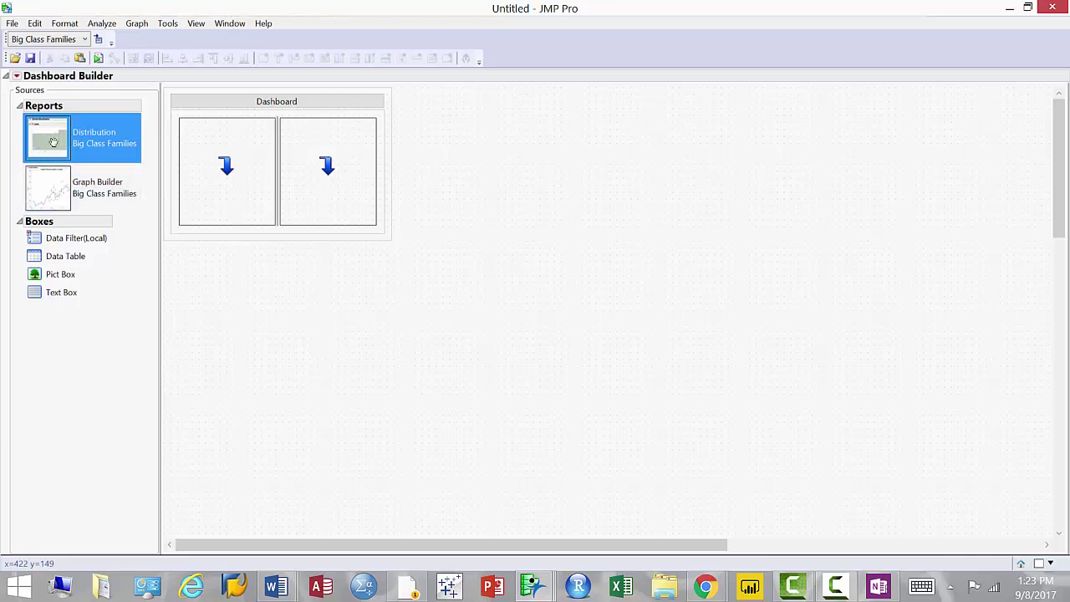
pyautogui.moveTo(52, 143); pyautogui.dragTo(273, 202)
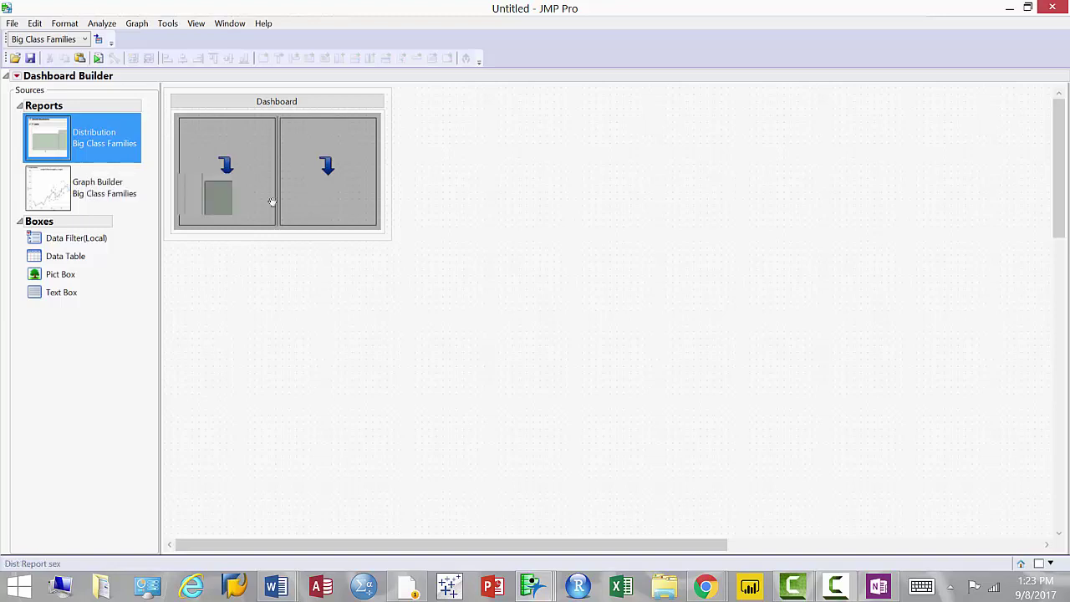
pyautogui.moveTo(64, 198); pyautogui.dragTo(443, 238)
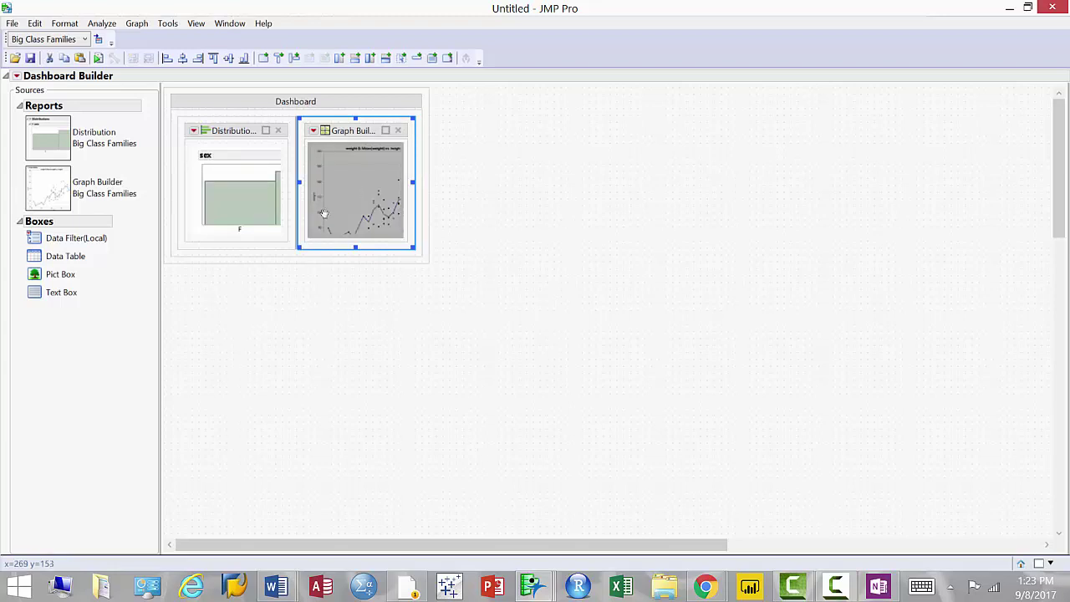
pyautogui.click(576, 222)
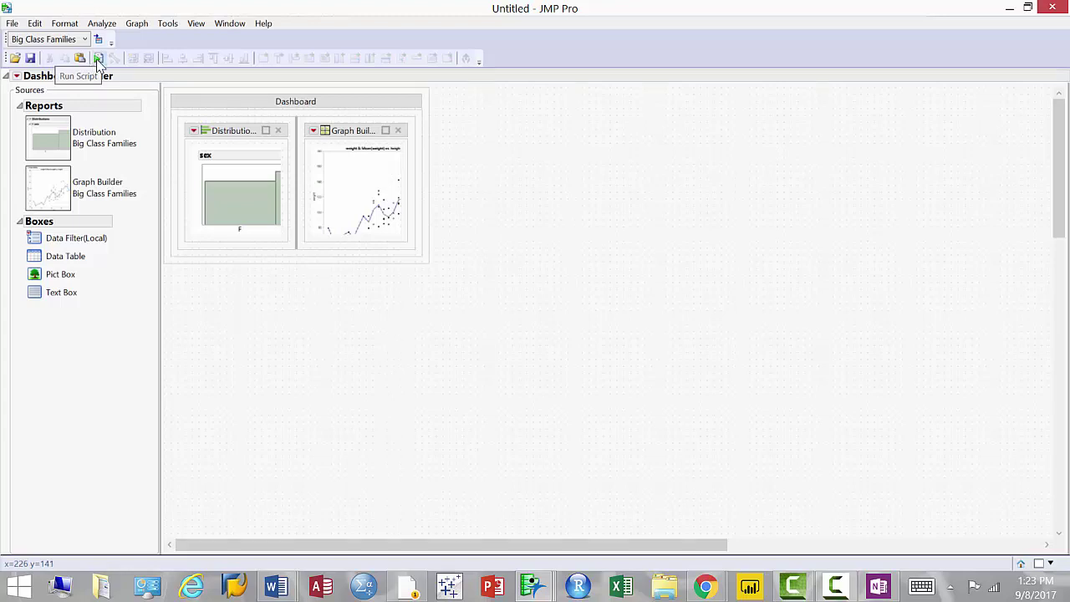
# Step: Run the dashboard in a maximized window and highlight the F bar and then the M bar of the sex distribution
pyautogui.rightClick(25, 97)
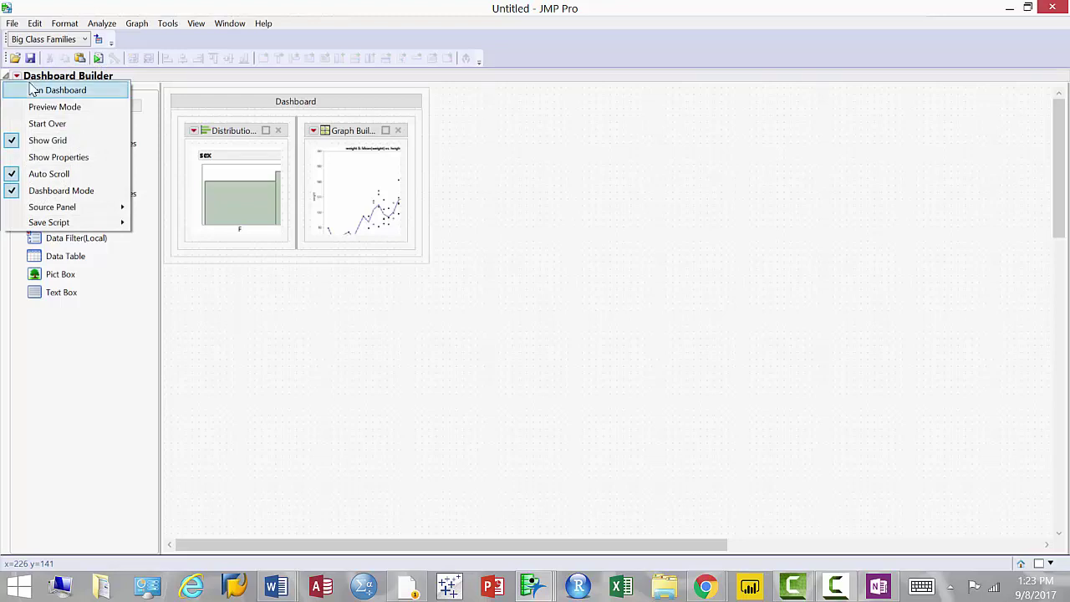
pyautogui.click(56, 91)
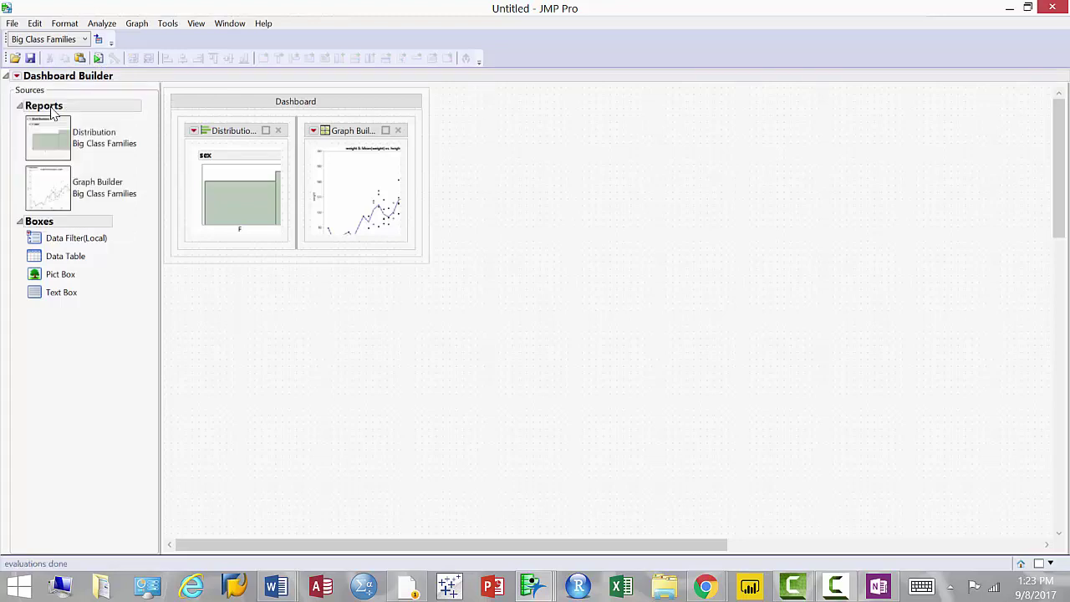
pyautogui.doubleClick(511, 134)
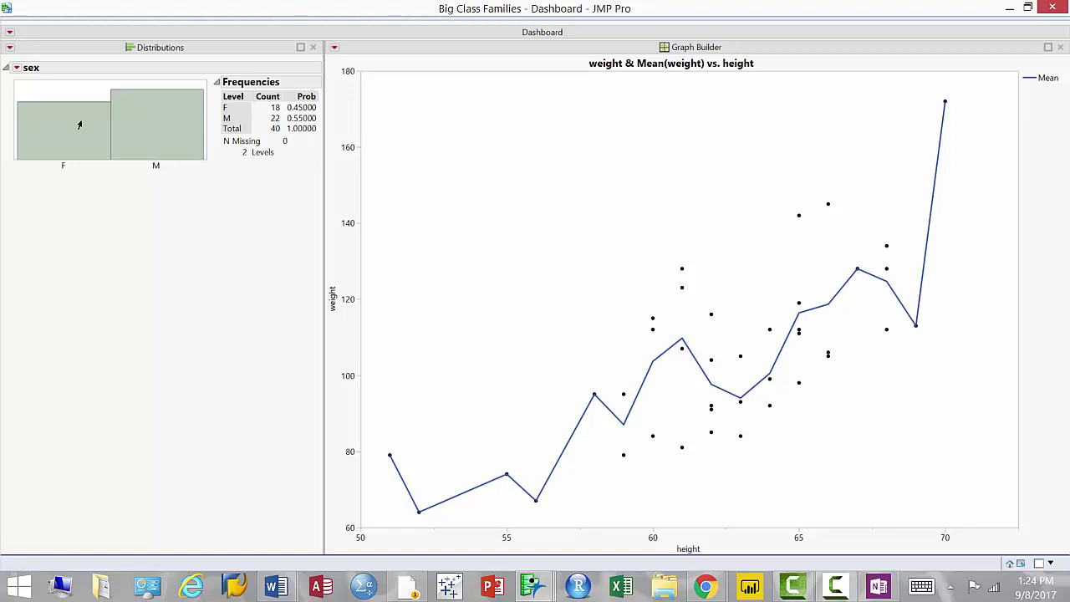
pyautogui.click(95, 149)
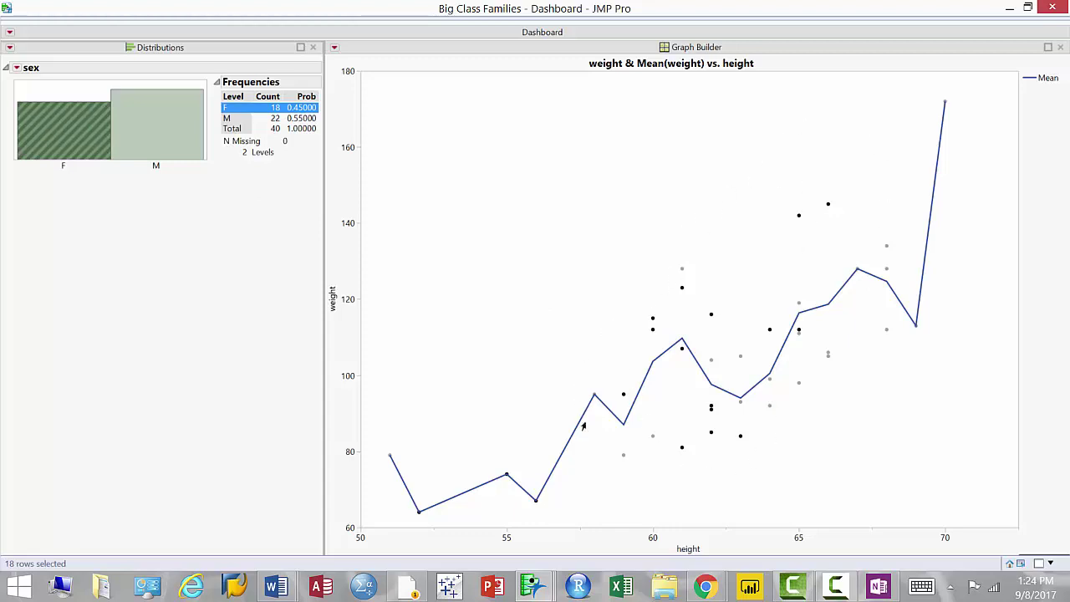
pyautogui.click(187, 131)
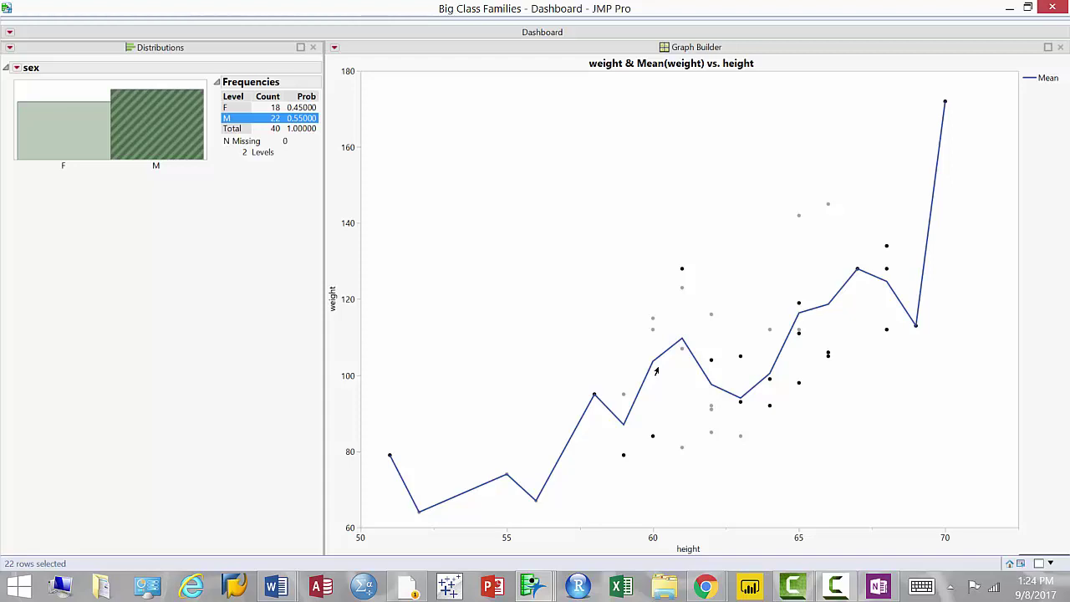
# Step: Close the running dashboard and discard the untitled dashboard design without saving
pyautogui.click(1053, 8)
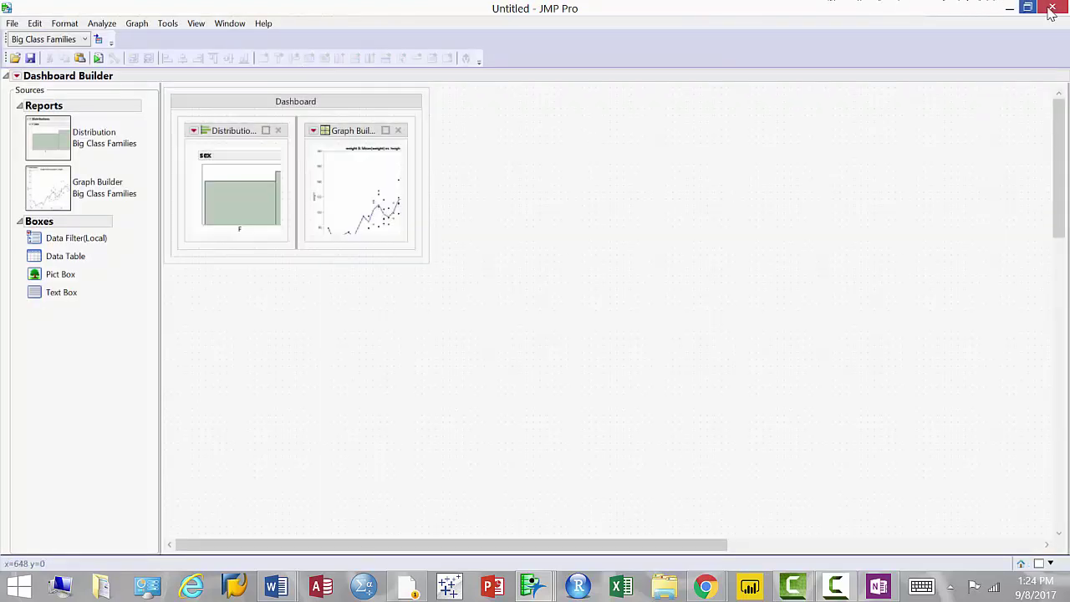
pyautogui.hotkey('ctrl', 'w')
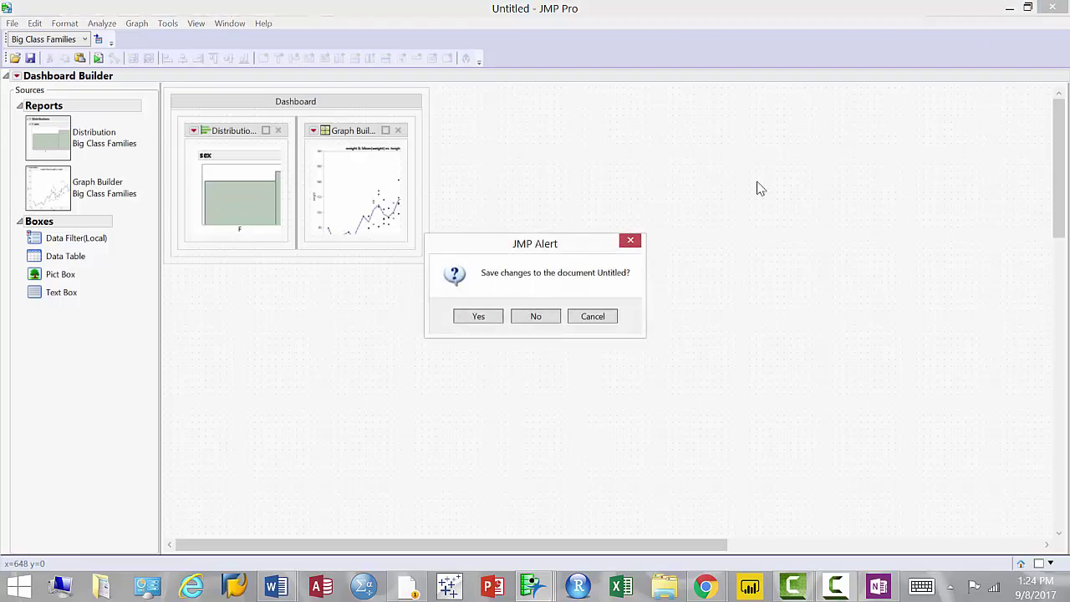
pyautogui.click(543, 316)
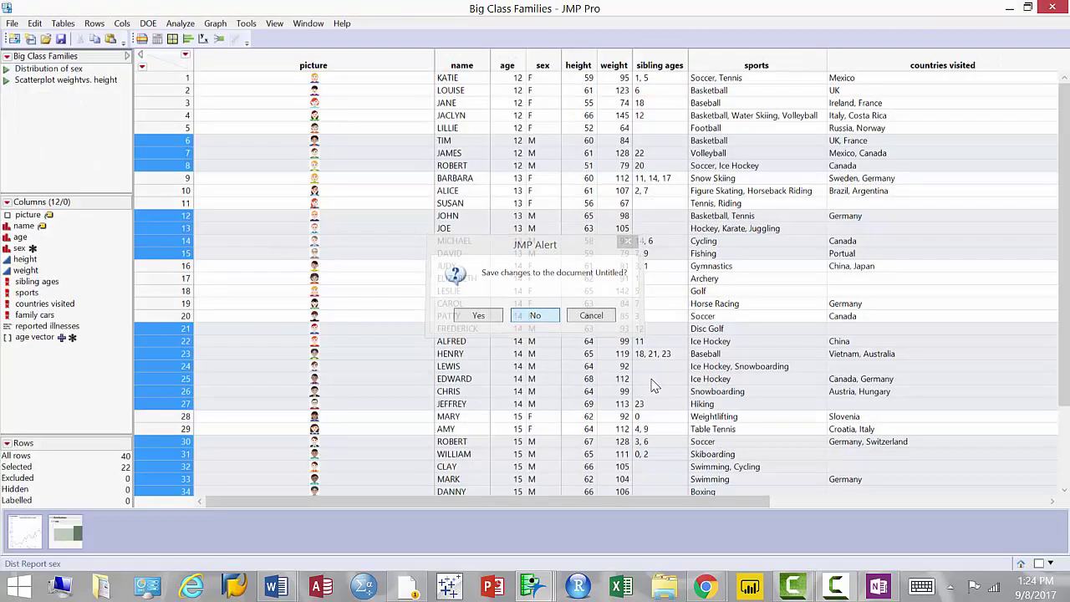
# Step: Create a Filter+1 dashboard with the Distribution report in the filter pane and the Graph Builder report in the other pane
pyautogui.click(13, 23)
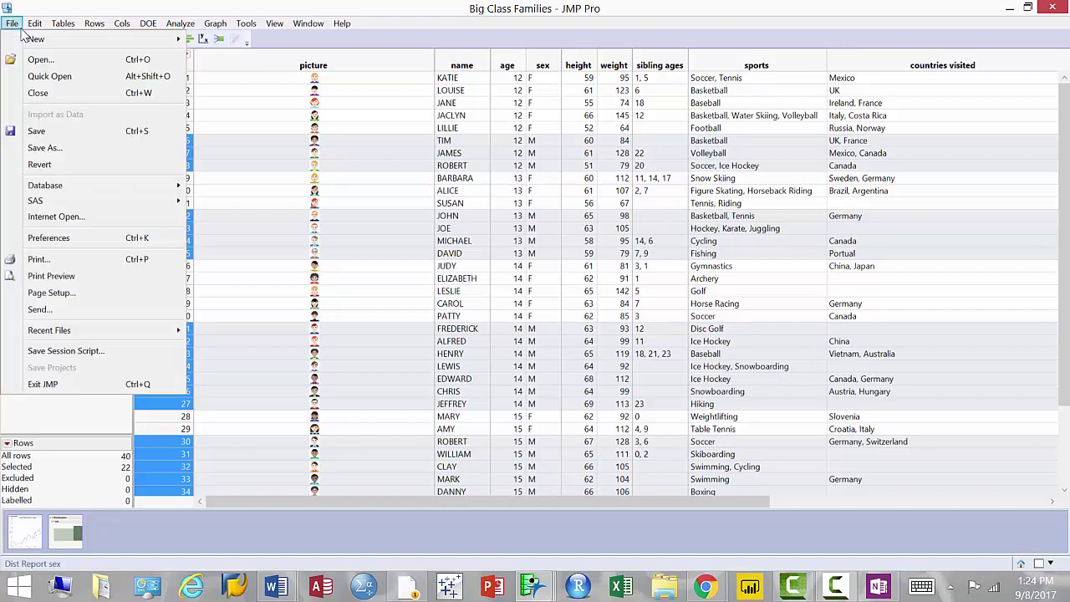
pyautogui.moveTo(64, 42)
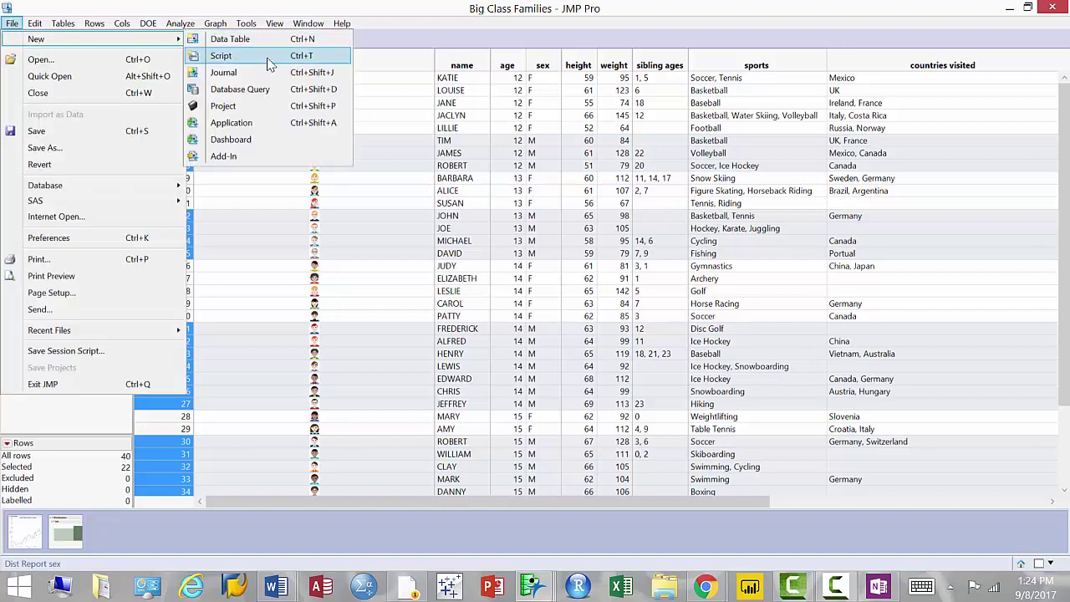
pyautogui.click(264, 141)
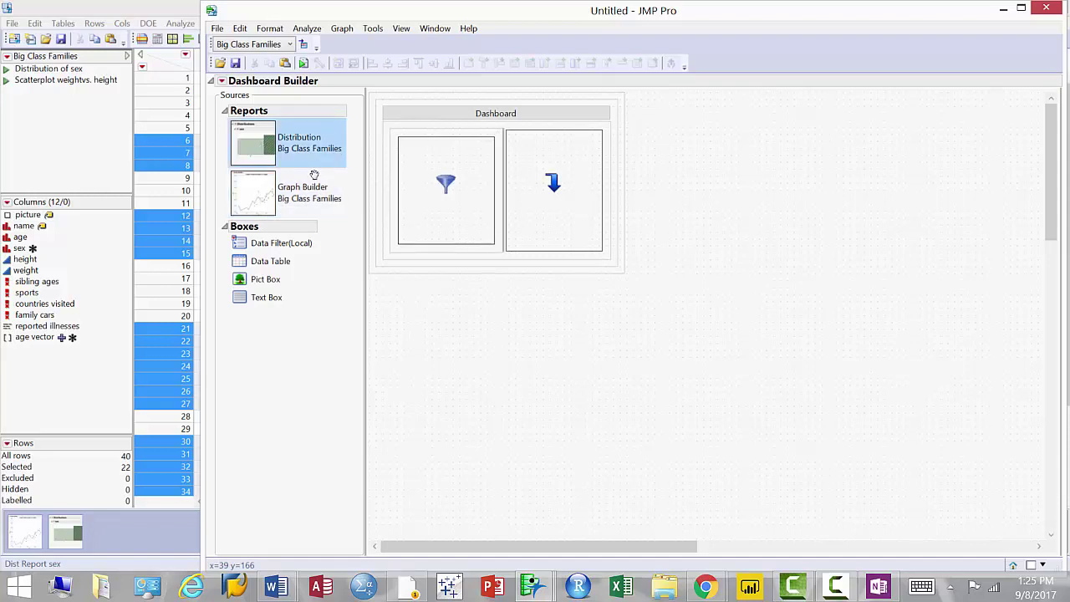
pyautogui.moveTo(258, 143); pyautogui.dragTo(458, 194)
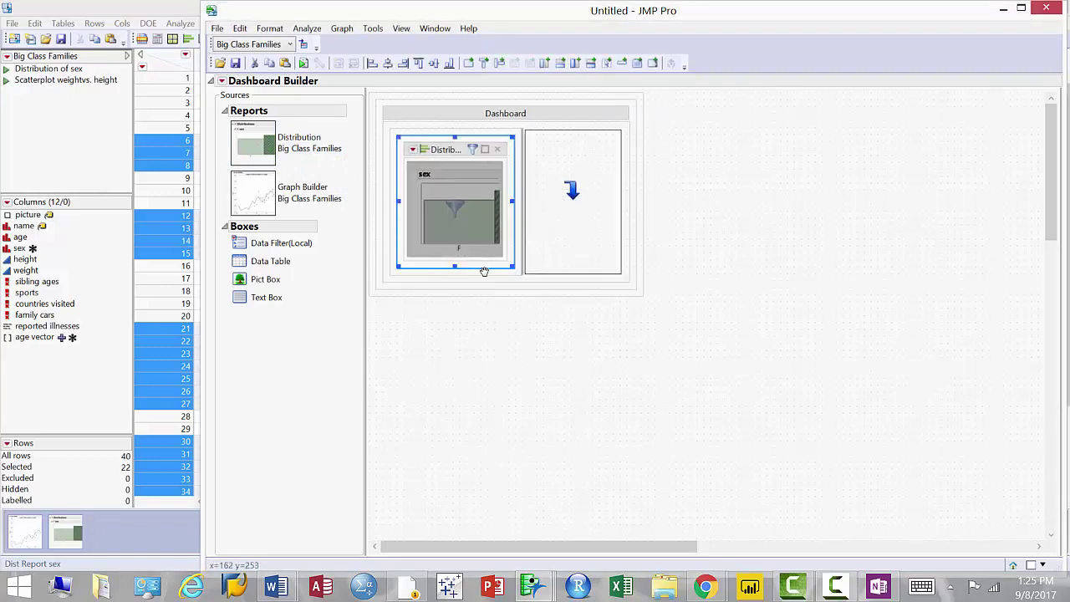
pyautogui.click(269, 202)
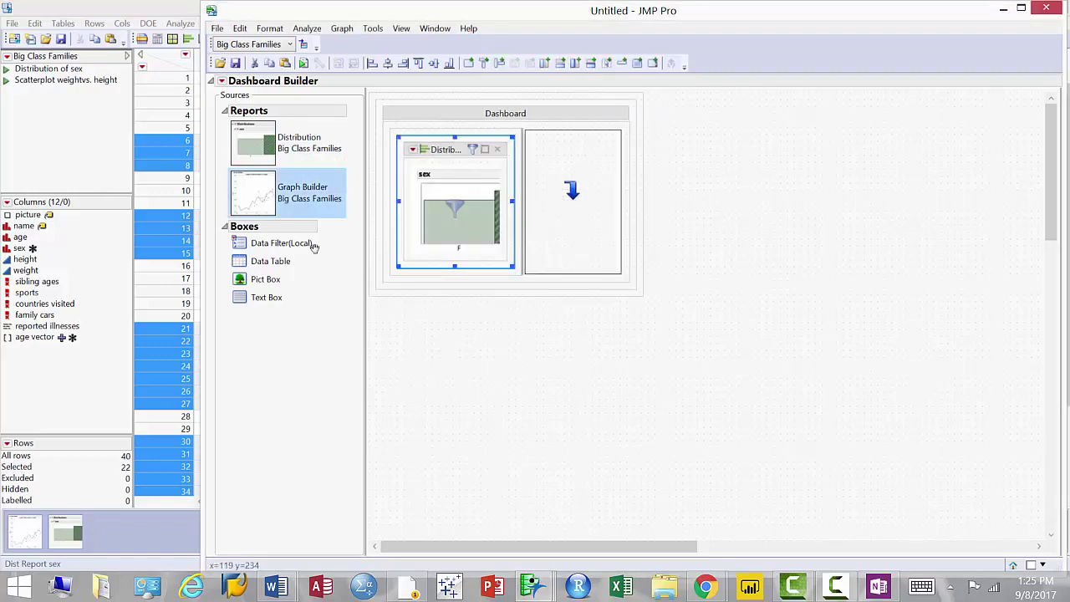
pyautogui.moveTo(269, 207); pyautogui.dragTo(693, 298)
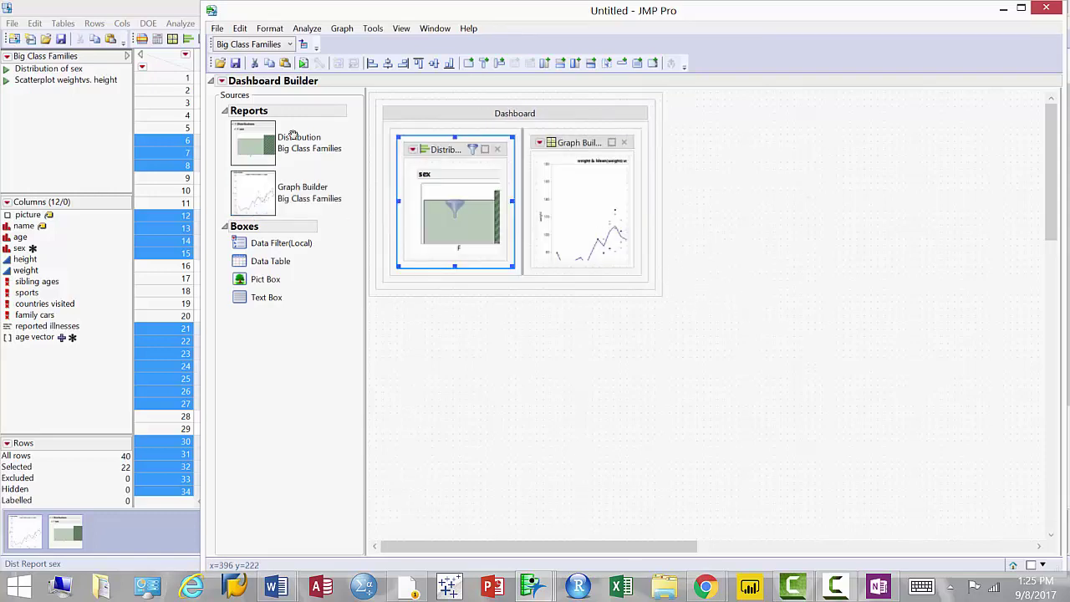
# Step: Run the filter dashboard in a maximized window and filter the weight vs. height graph by F, then by M
pyautogui.click(311, 75)
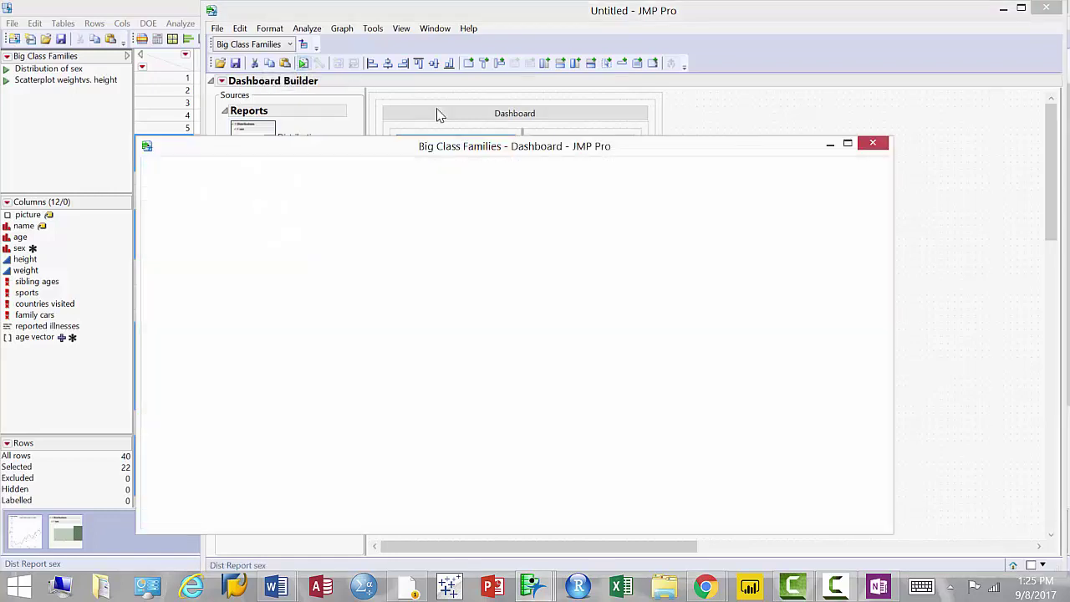
pyautogui.doubleClick(661, 147)
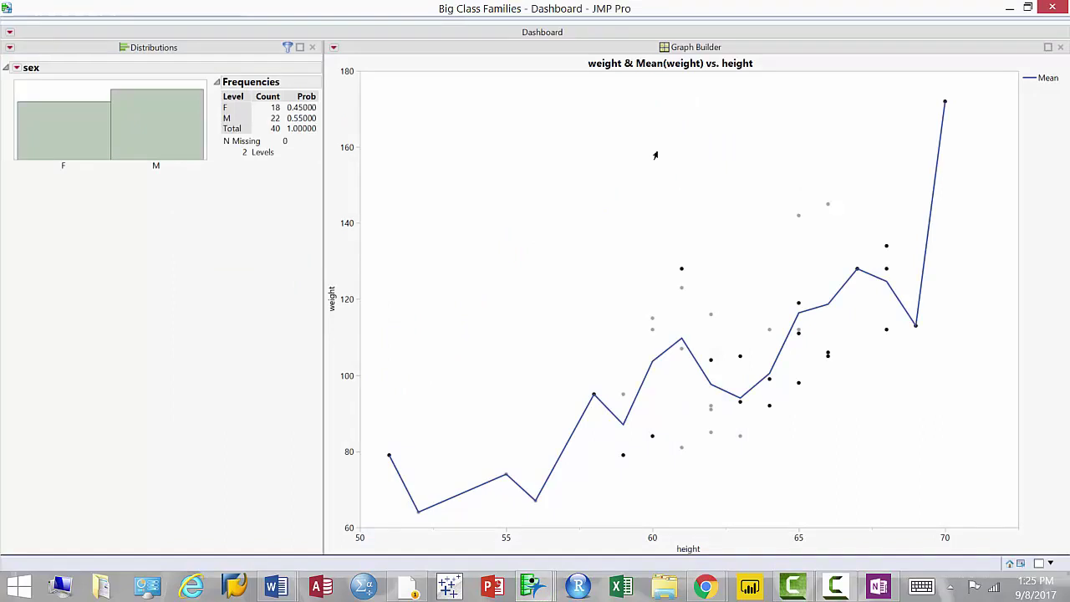
pyautogui.click(57, 172)
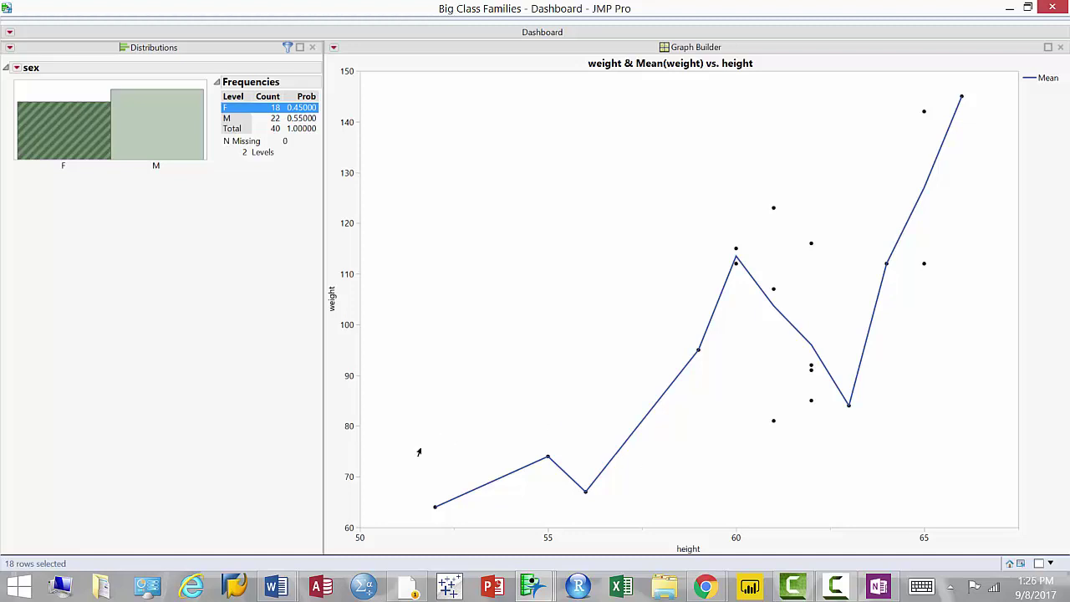
pyautogui.click(186, 167)
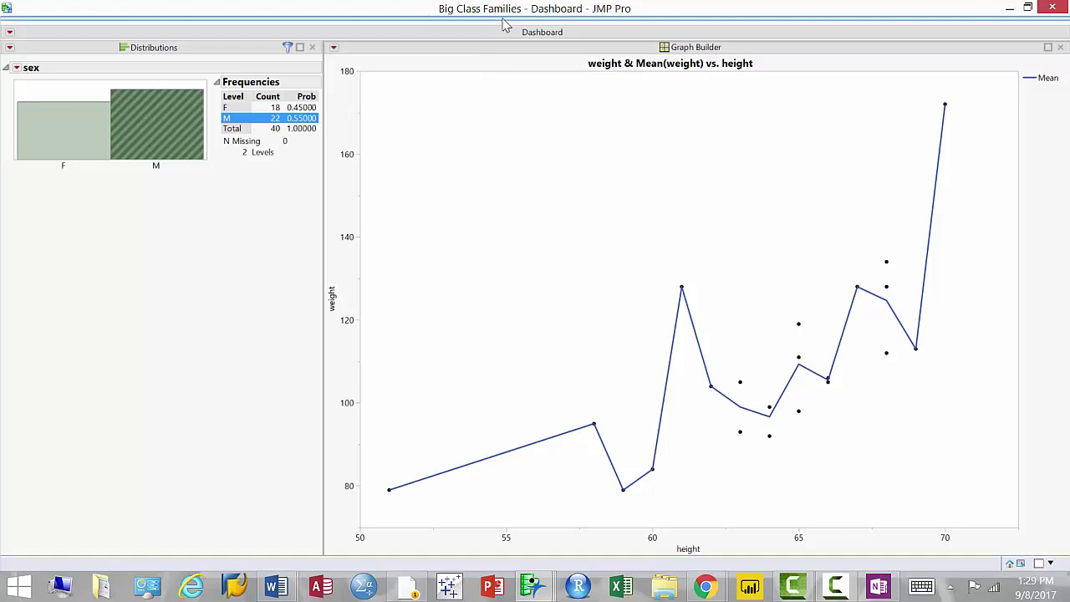
# Step: Save the dashboard to the Desktop as Dashboard.htm in HTML File format with PNG graphics, opening the file after saving
pyautogui.moveTo(503, 24)
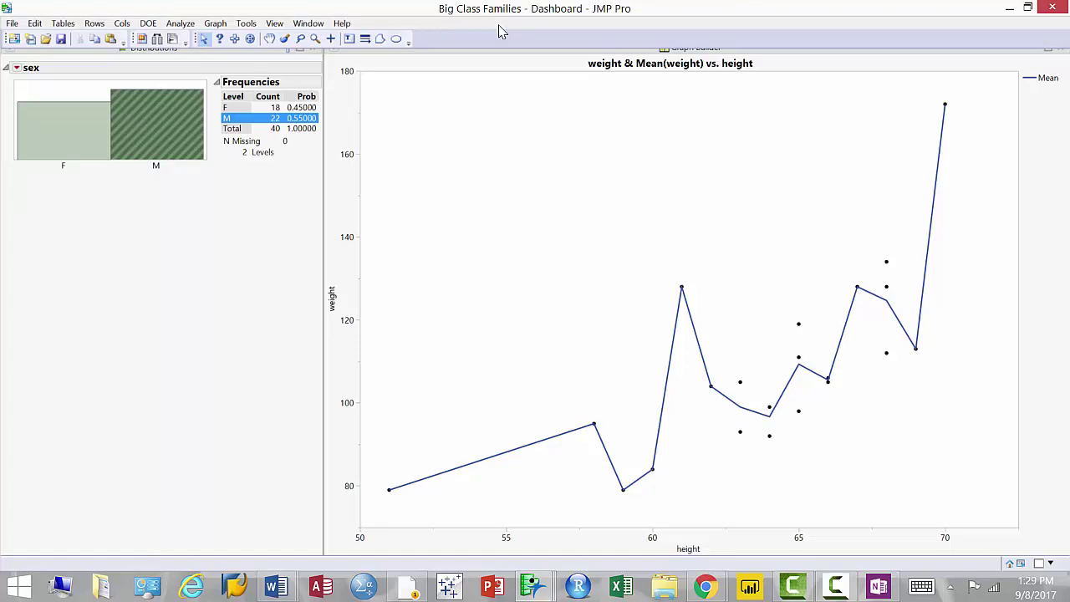
pyautogui.click(61, 40)
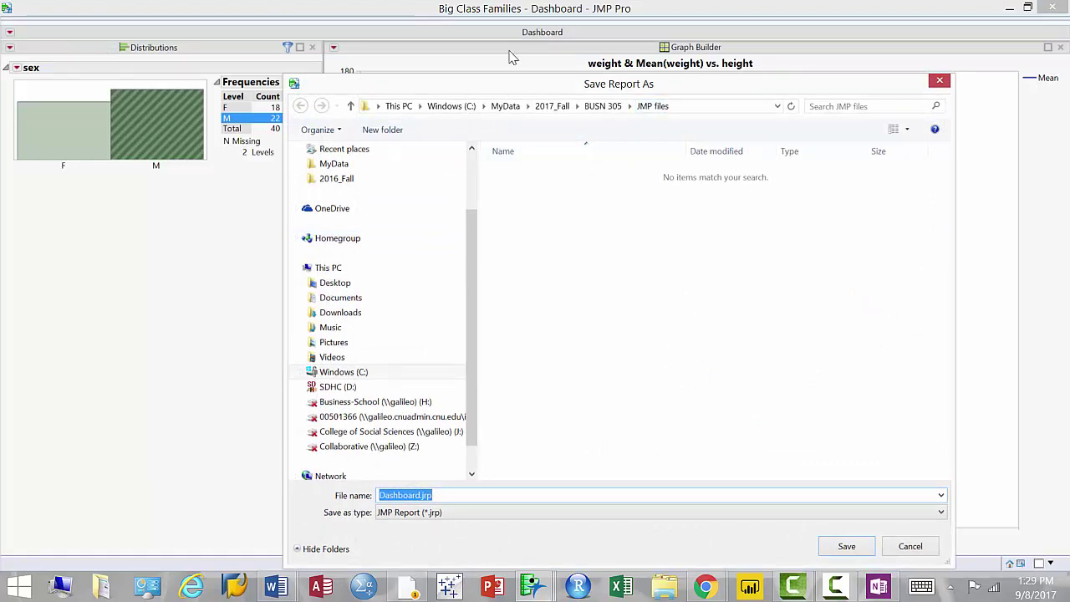
pyautogui.moveTo(506, 83); pyautogui.dragTo(403, 46)
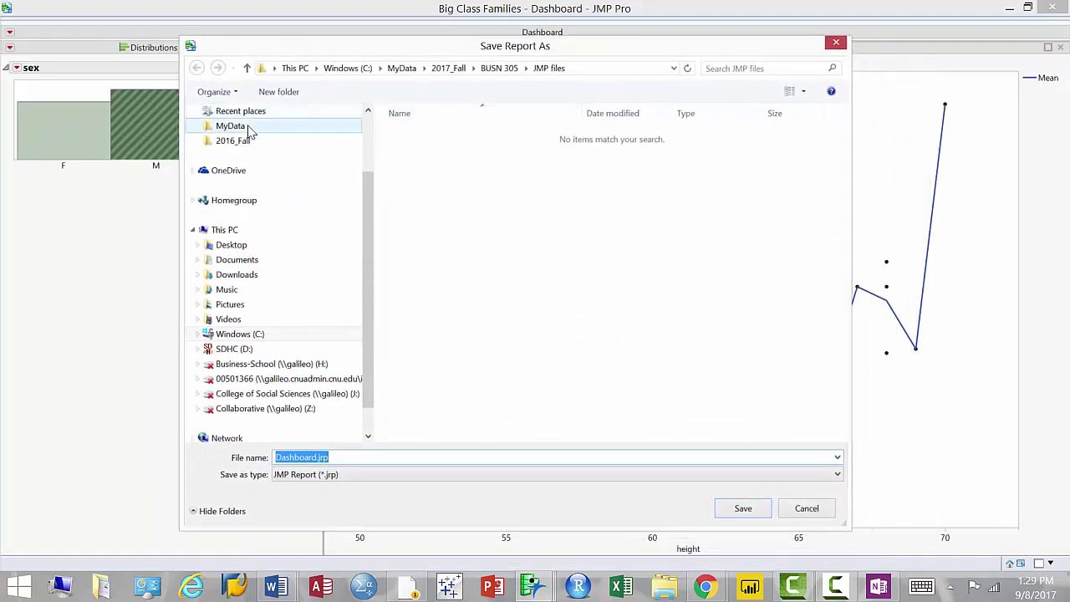
pyautogui.scroll(3, 365, 143)
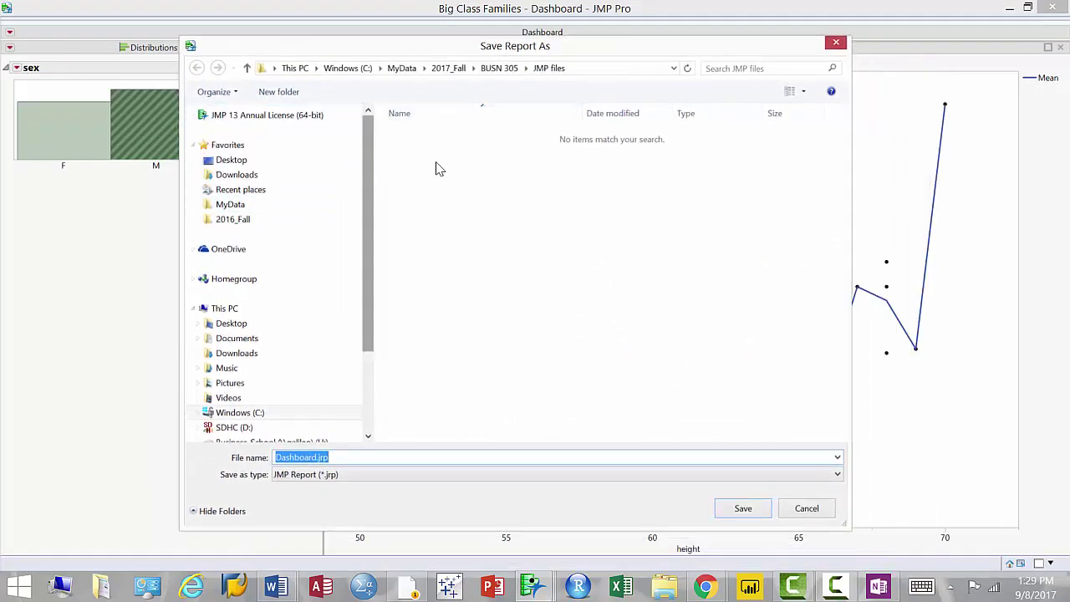
pyautogui.click(231, 160)
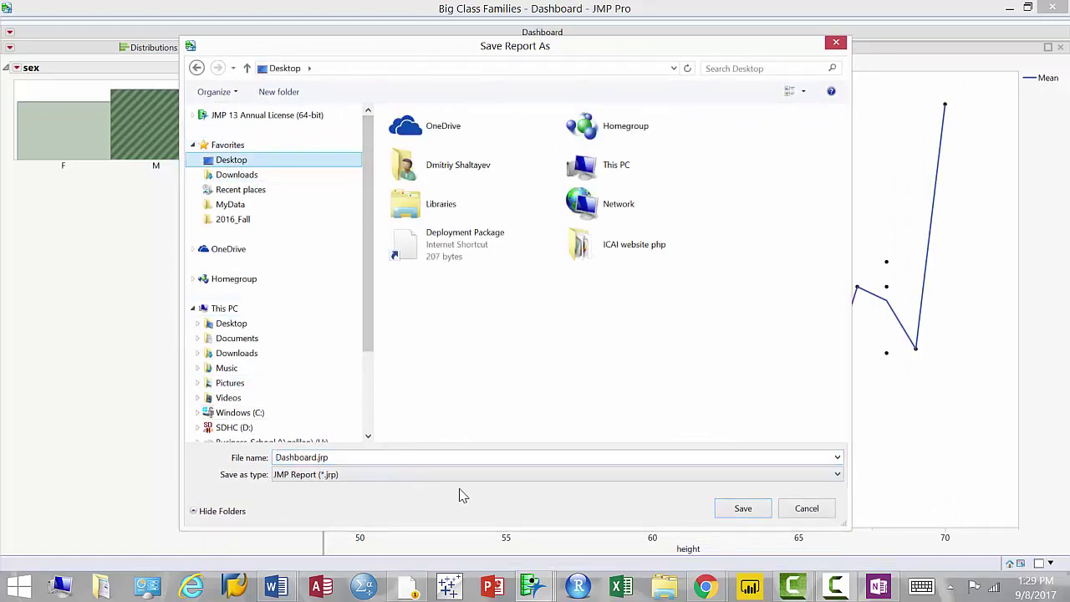
pyautogui.click(301, 478)
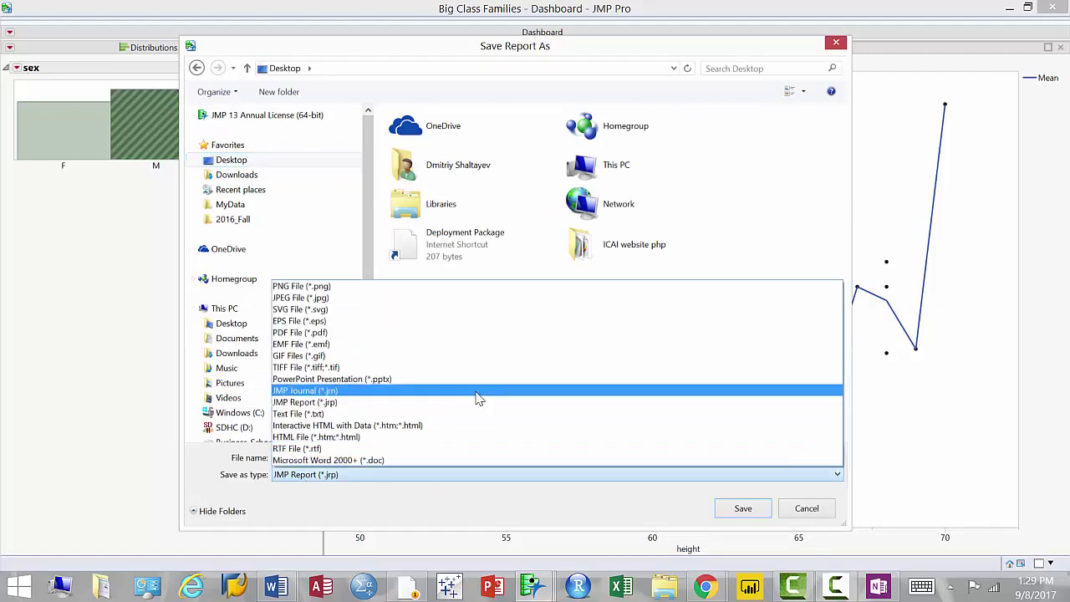
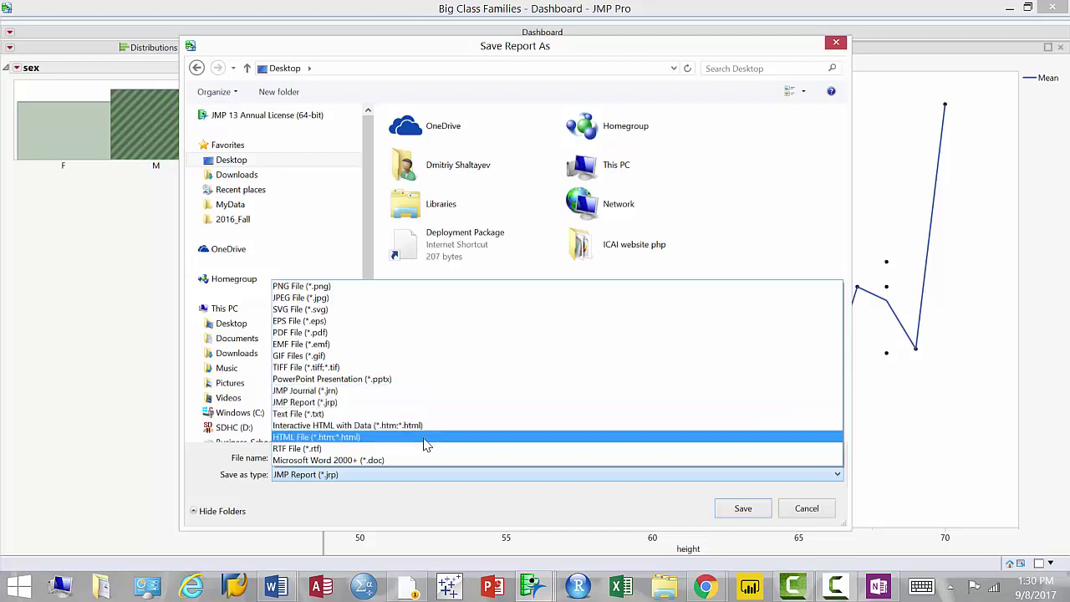
pyautogui.press('Up')
pyautogui.press('Return')
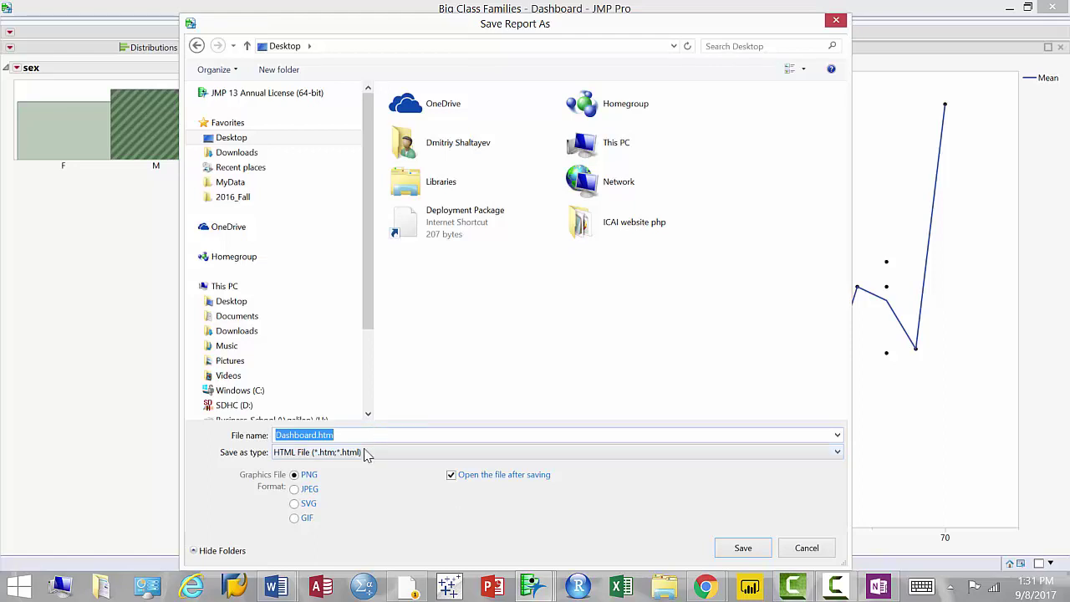
pyautogui.press('End')
pyautogui.click(311, 435)
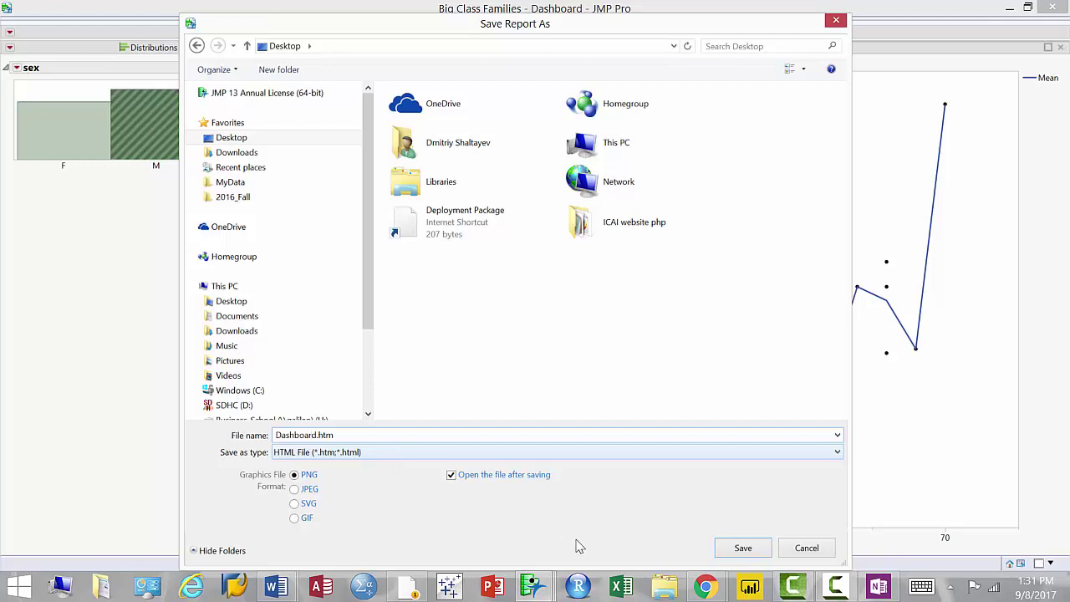
pyautogui.click(742, 548)
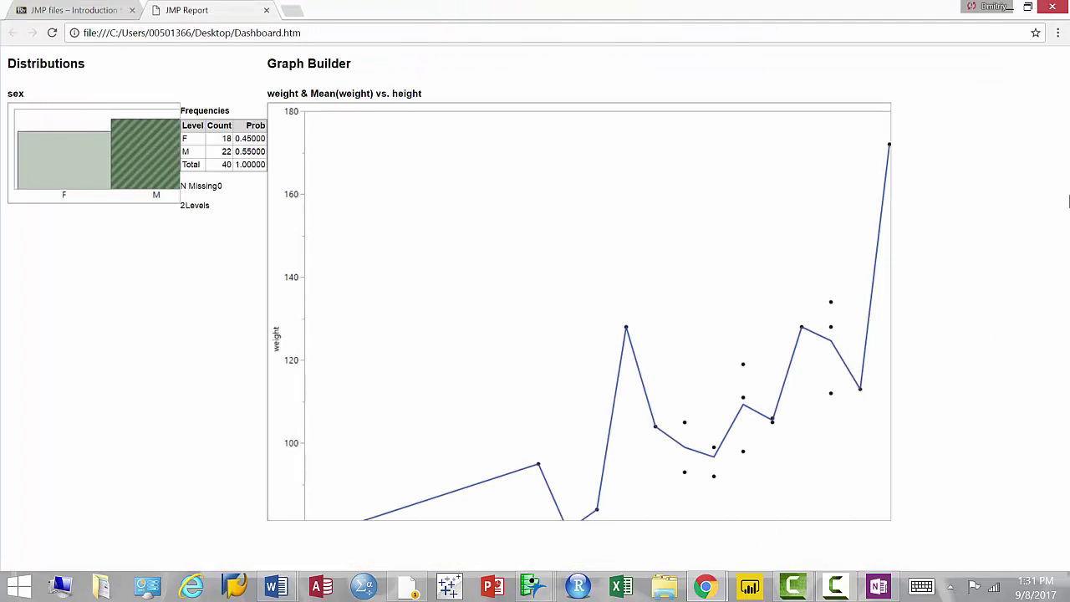
# Step: Open Dashboard.htm from the Desktop folder in File Explorer to view the saved report, and close its duplicate browser tab
pyautogui.click(667, 590)
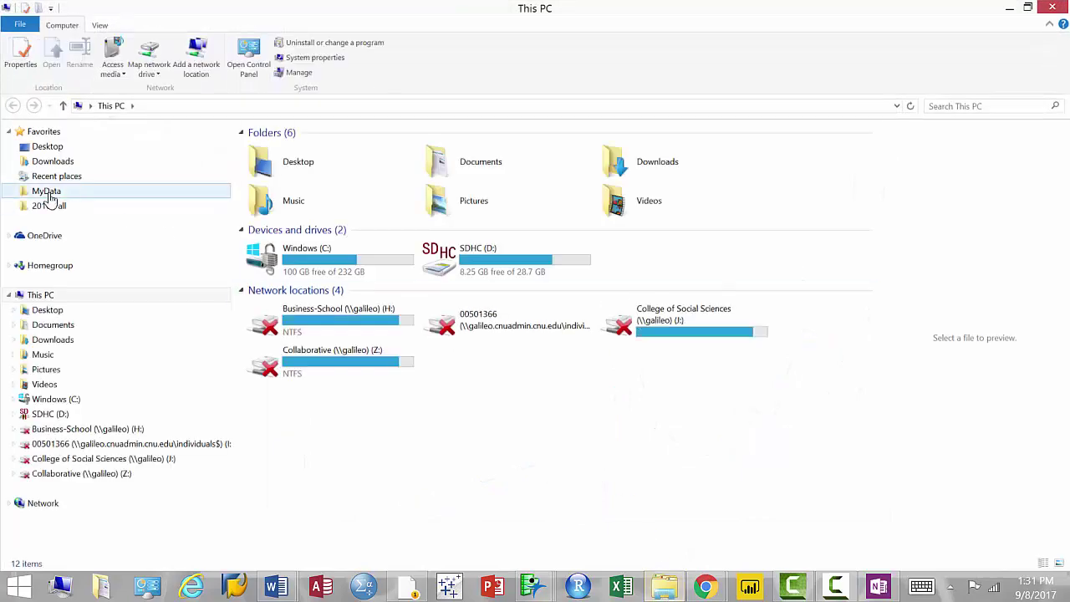
pyautogui.click(49, 147)
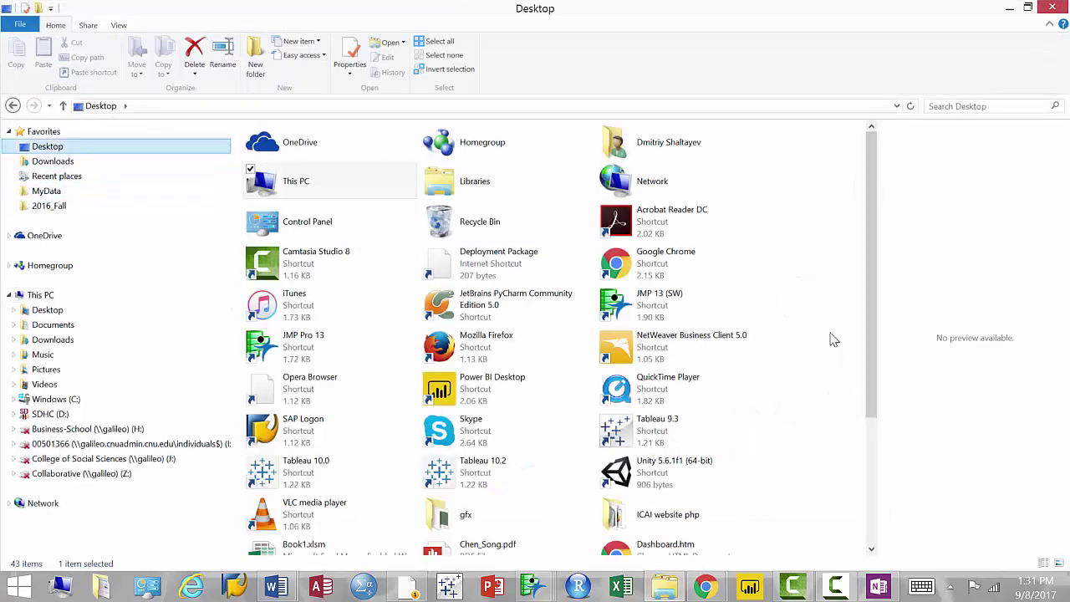
pyautogui.moveTo(879, 205); pyautogui.dragTo(877, 351)
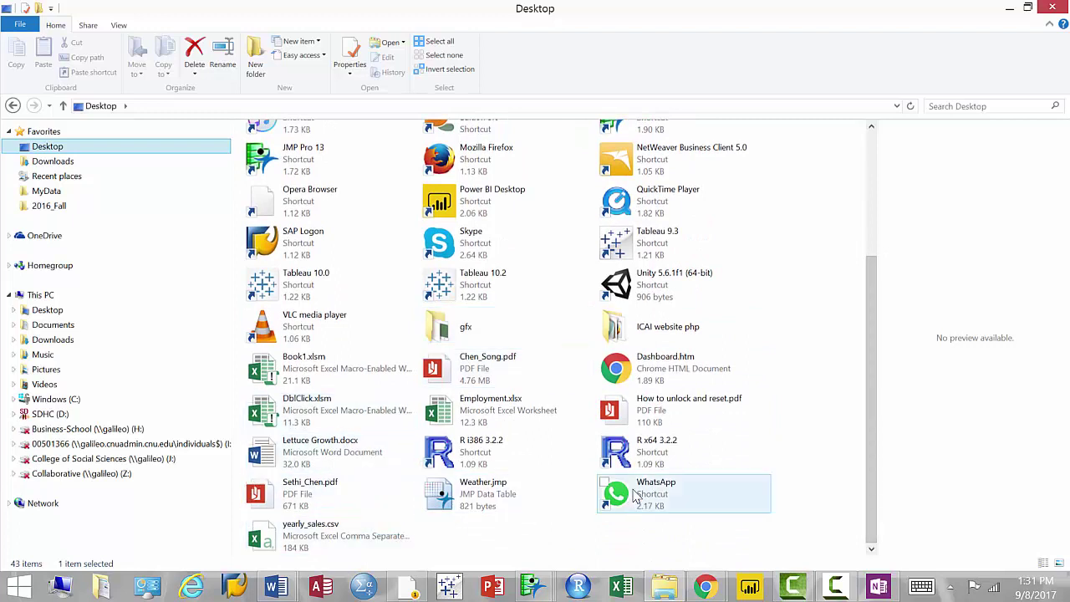
pyautogui.doubleClick(657, 374)
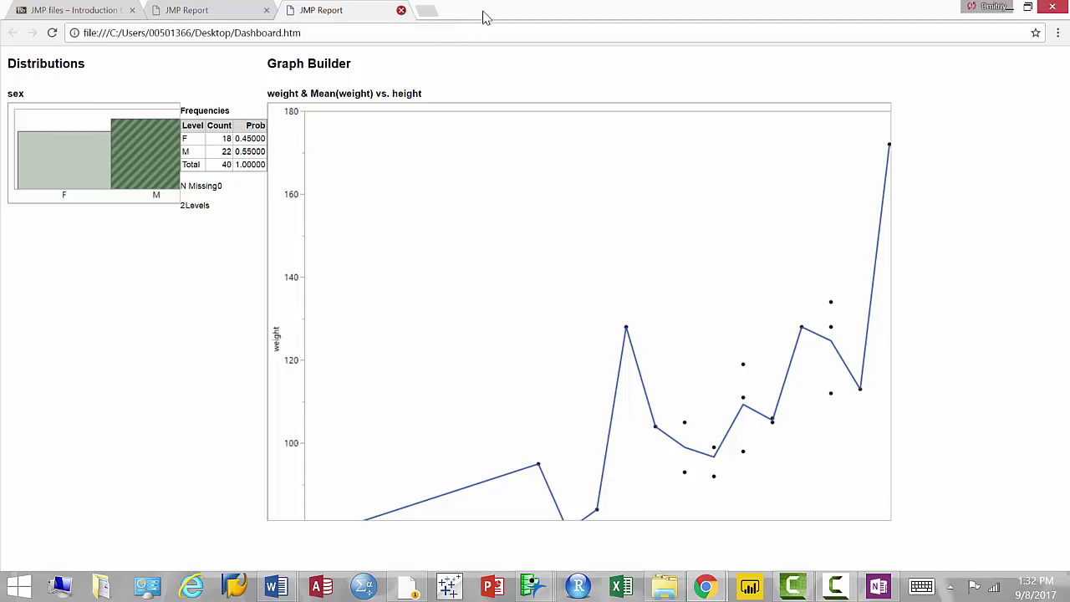
pyautogui.hotkey('ctrl', 'w')
# Step: Switch back to the dashboard in JMP and save it as Interactive HTML with Data over Dashboard.htm on the Desktop
pyautogui.click(532, 585)
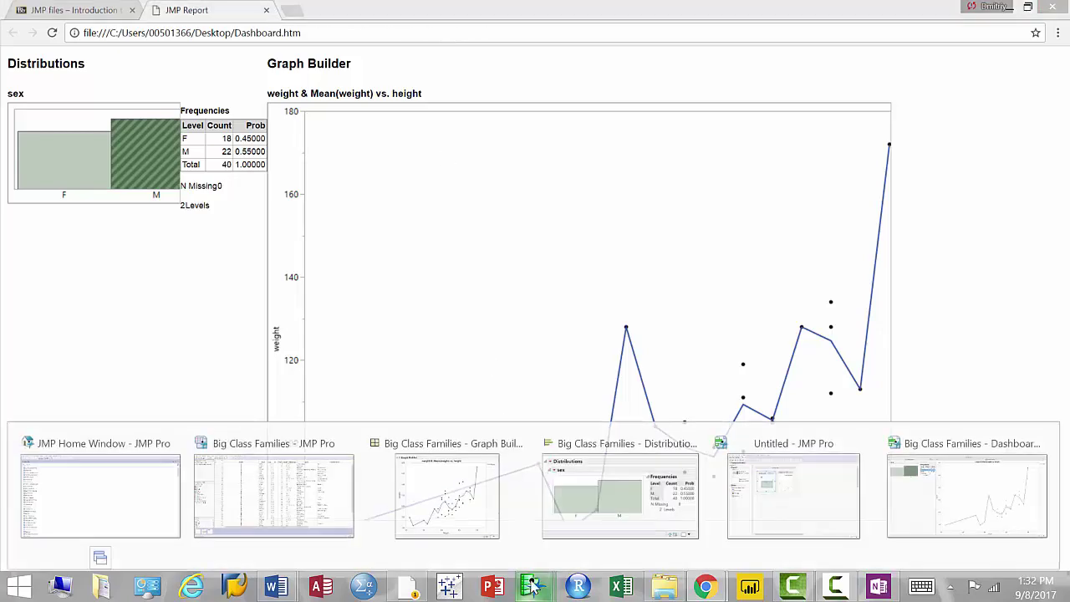
pyautogui.click(933, 497)
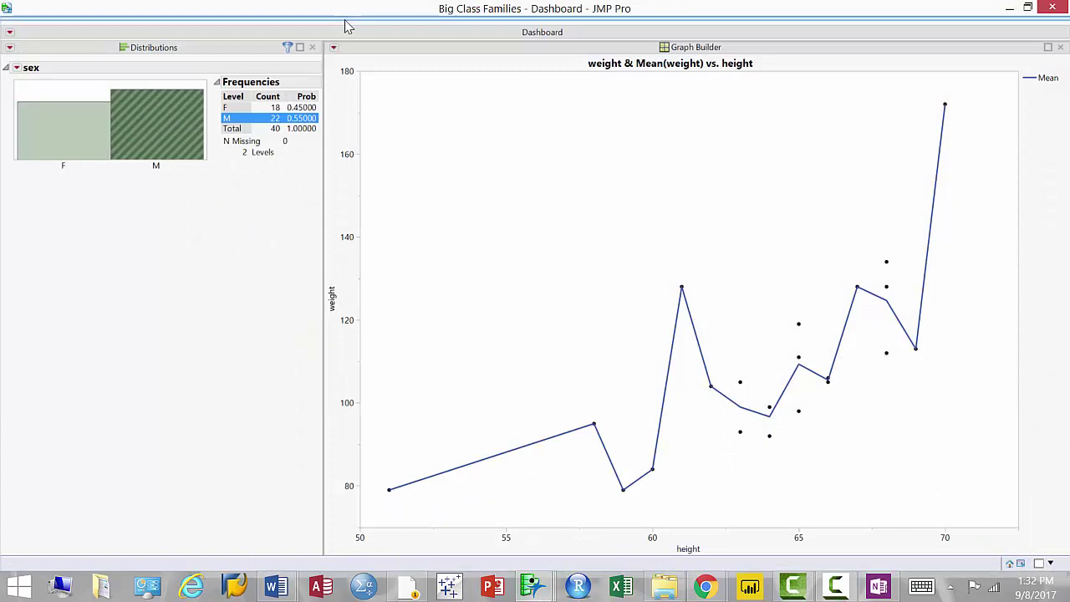
pyautogui.moveTo(348, 26)
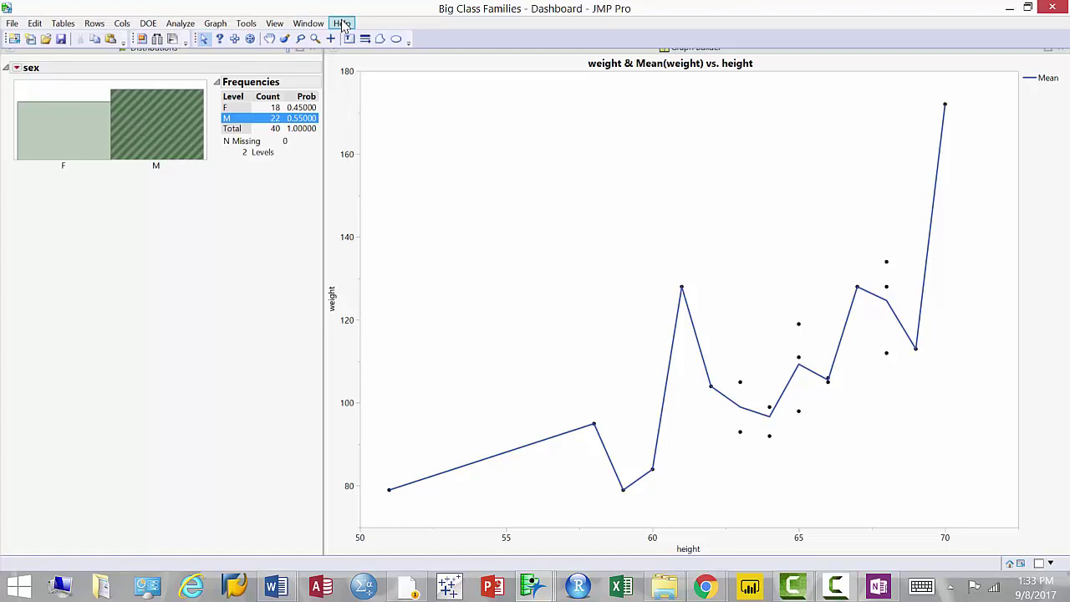
pyautogui.click(62, 40)
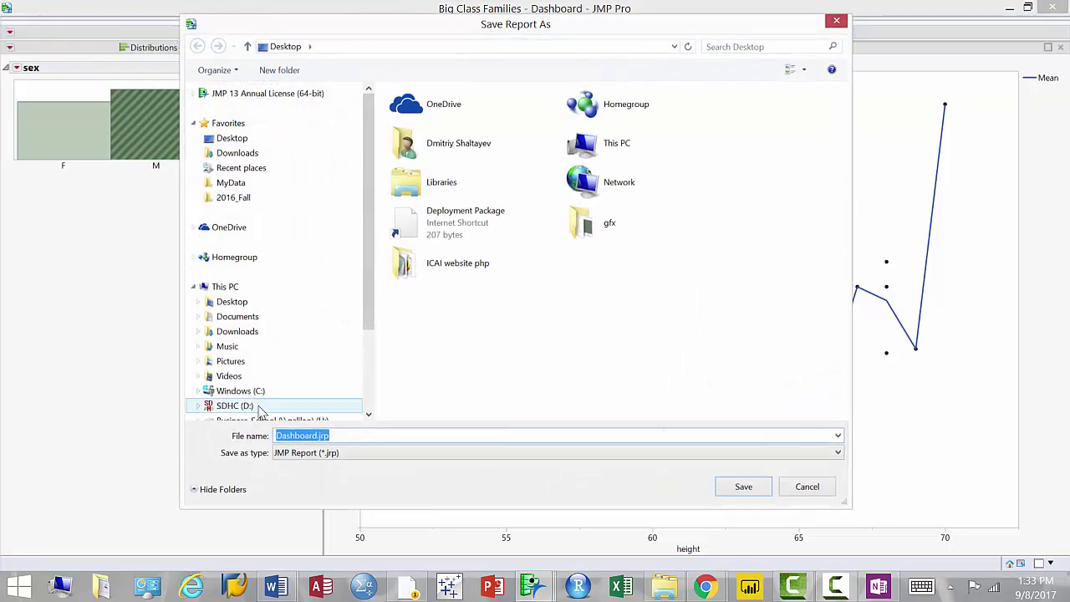
pyautogui.click(371, 454)
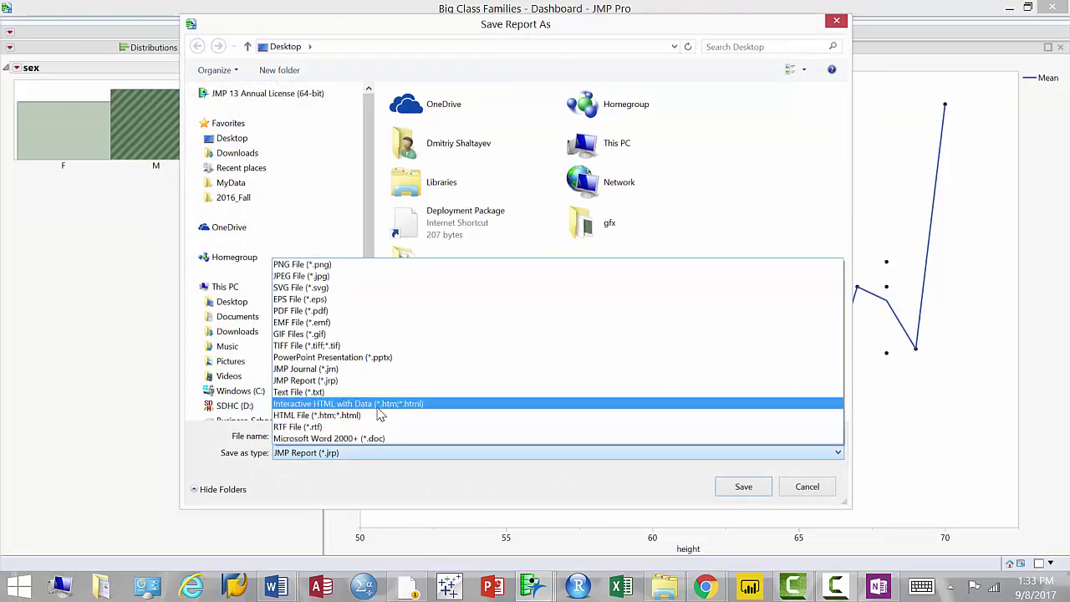
pyautogui.click(385, 404)
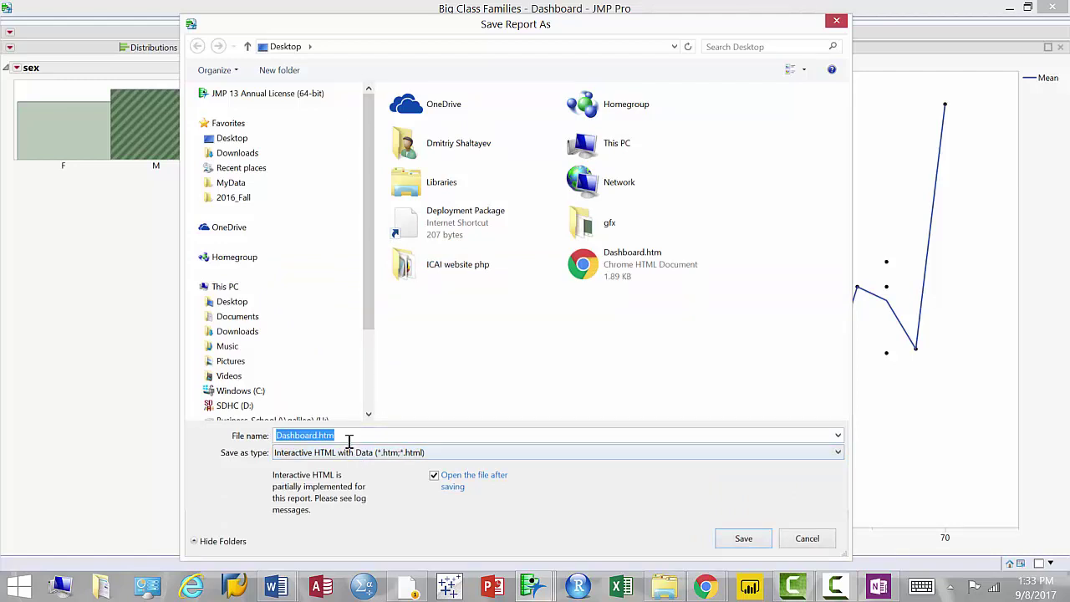
pyautogui.click(594, 268)
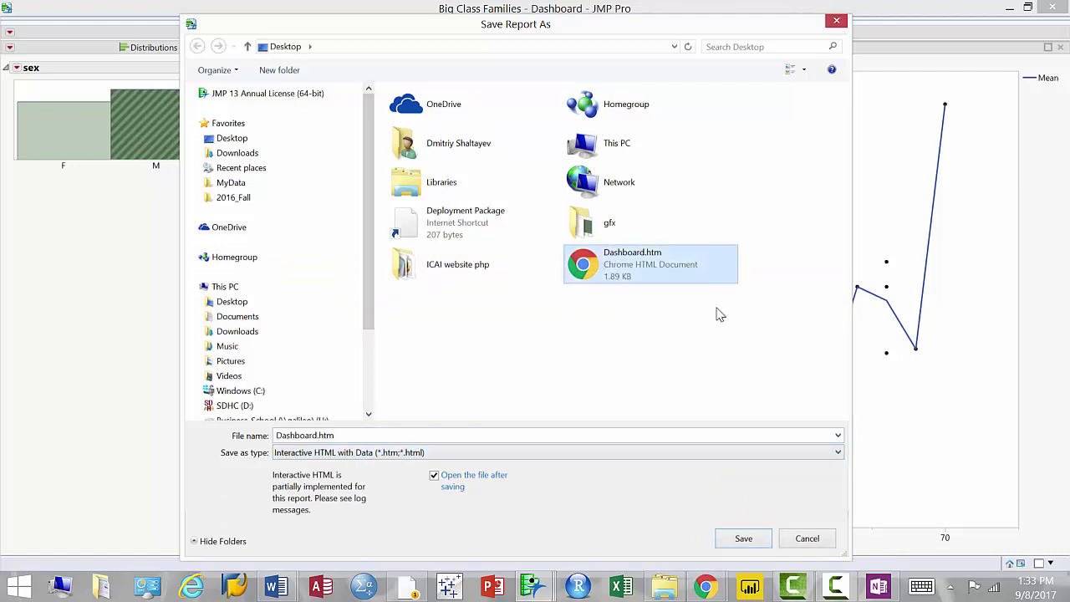
pyautogui.click(754, 540)
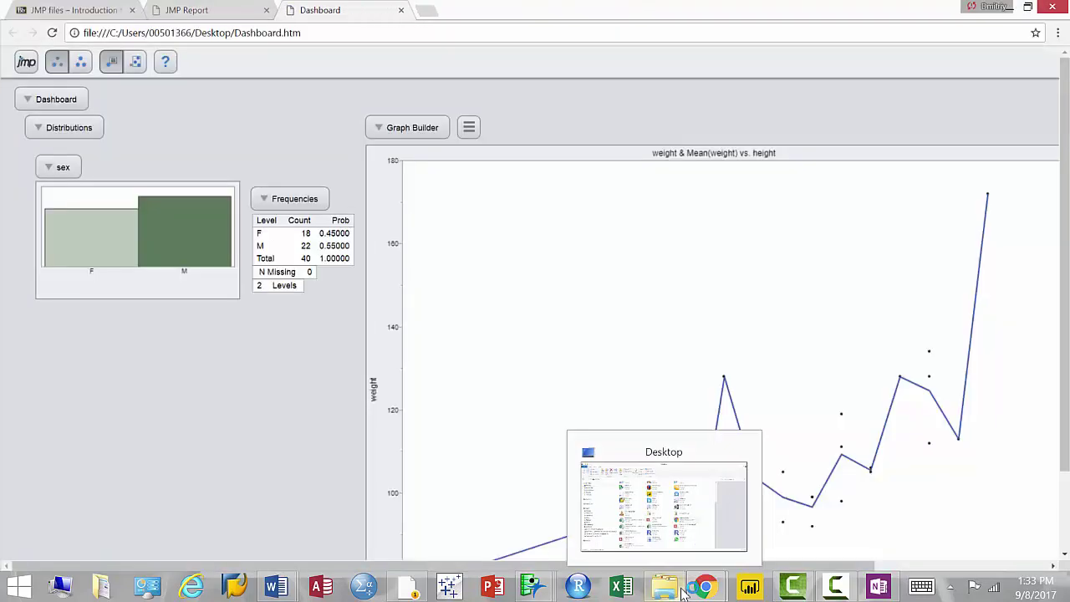
# Step: Select the F bar and then the M bar in the exported interactive dashboard to check whether the graph responds
pyautogui.scroll(-2, 365, 310)
pyautogui.scroll(2, 172, 229)
pyautogui.click(134, 244)
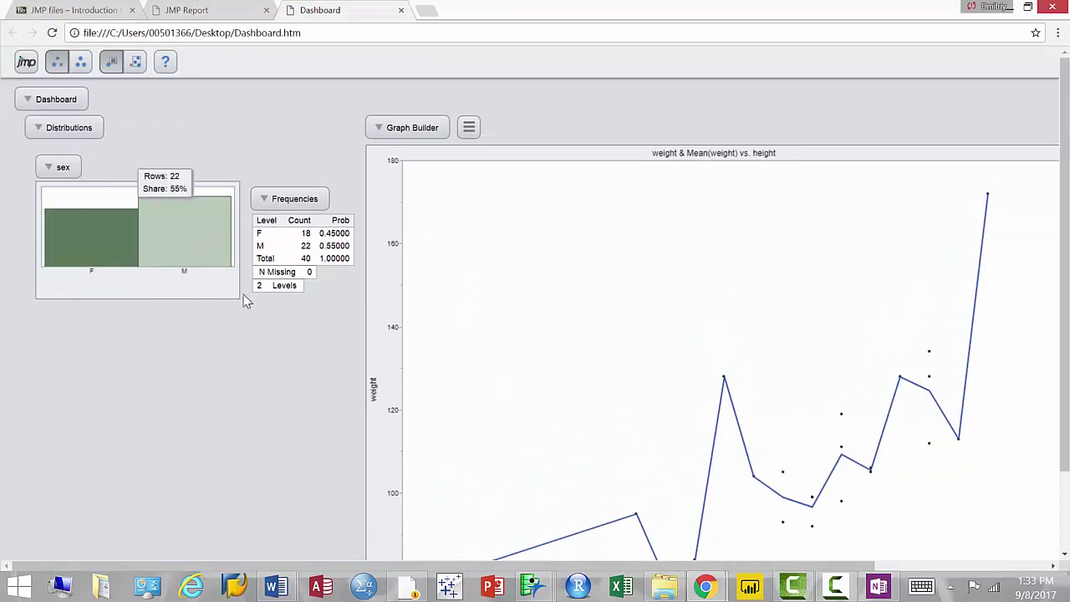
pyautogui.click(144, 255)
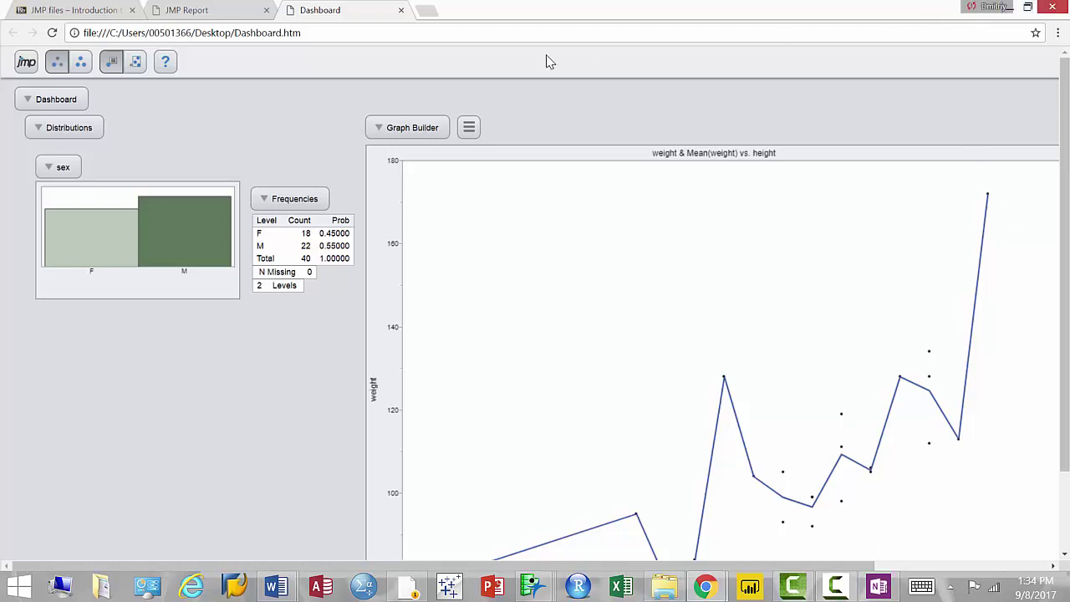
# Step: Close both exported report tabs in the browser and switch to the Big Class Families data table in JMP
pyautogui.click(401, 10)
pyautogui.click(266, 10)
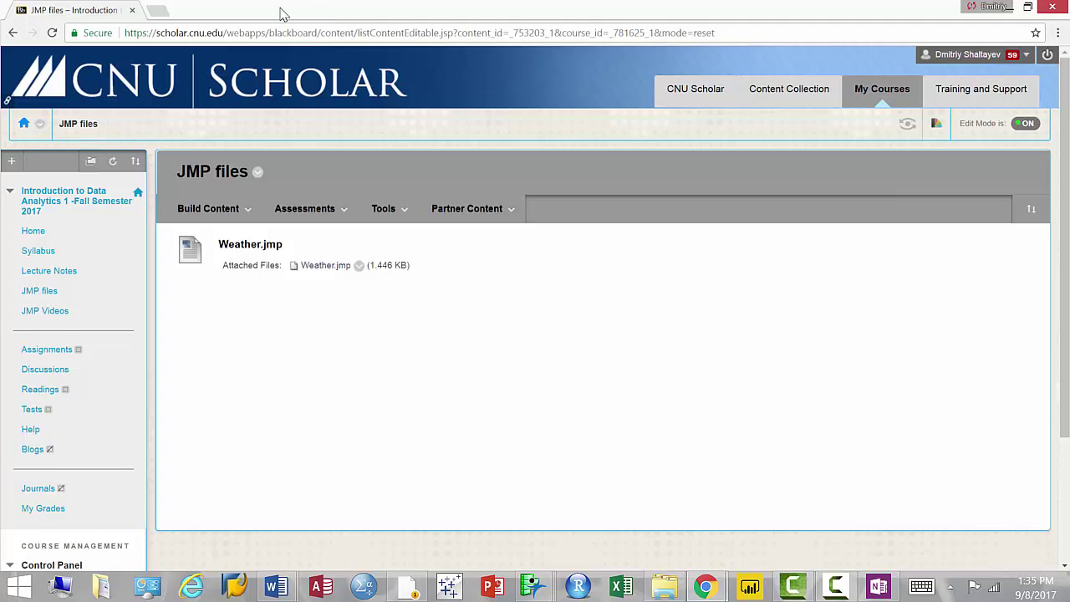
pyautogui.click(302, 208)
pyautogui.click(540, 585)
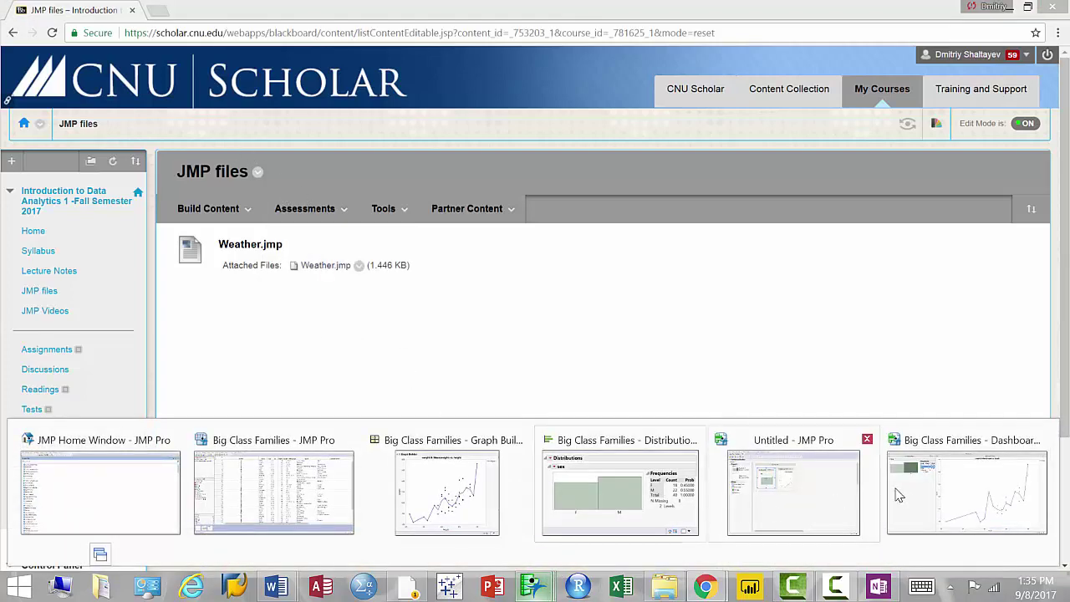
pyautogui.click(966, 494)
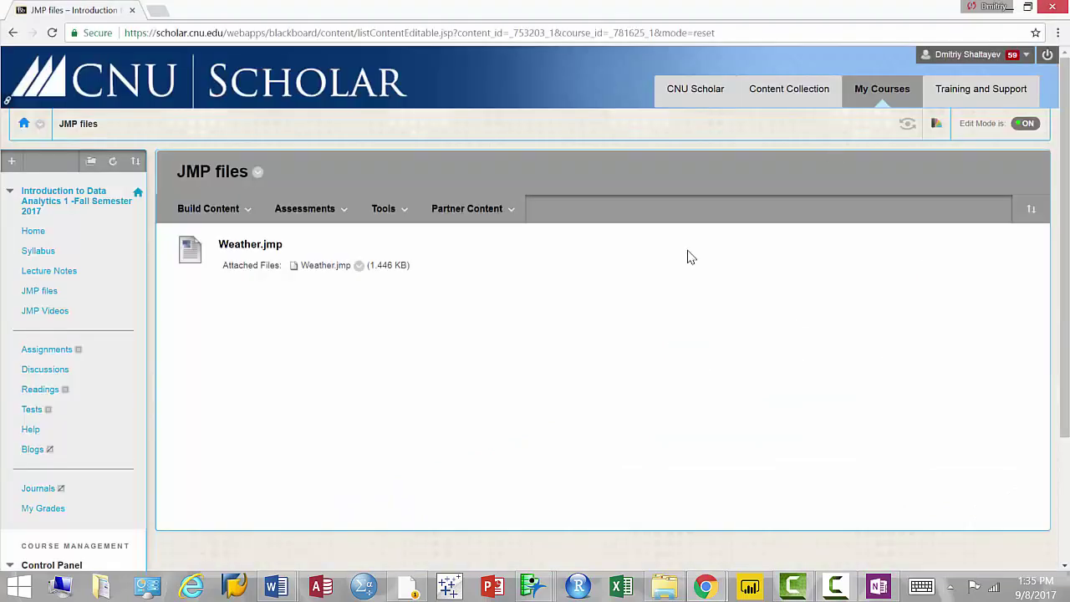
pyautogui.click(532, 586)
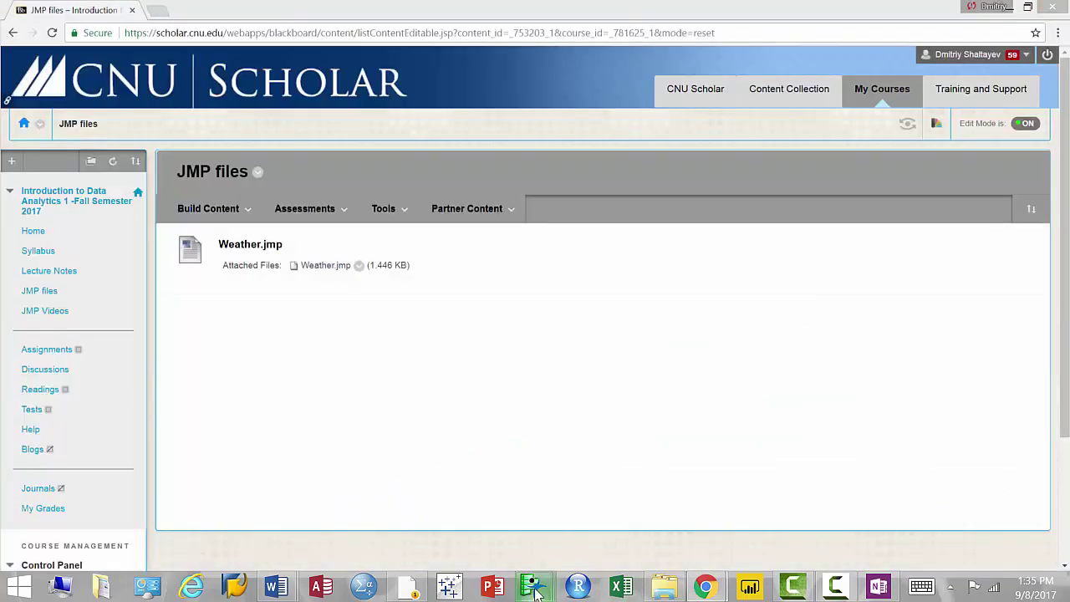
pyautogui.click(416, 498)
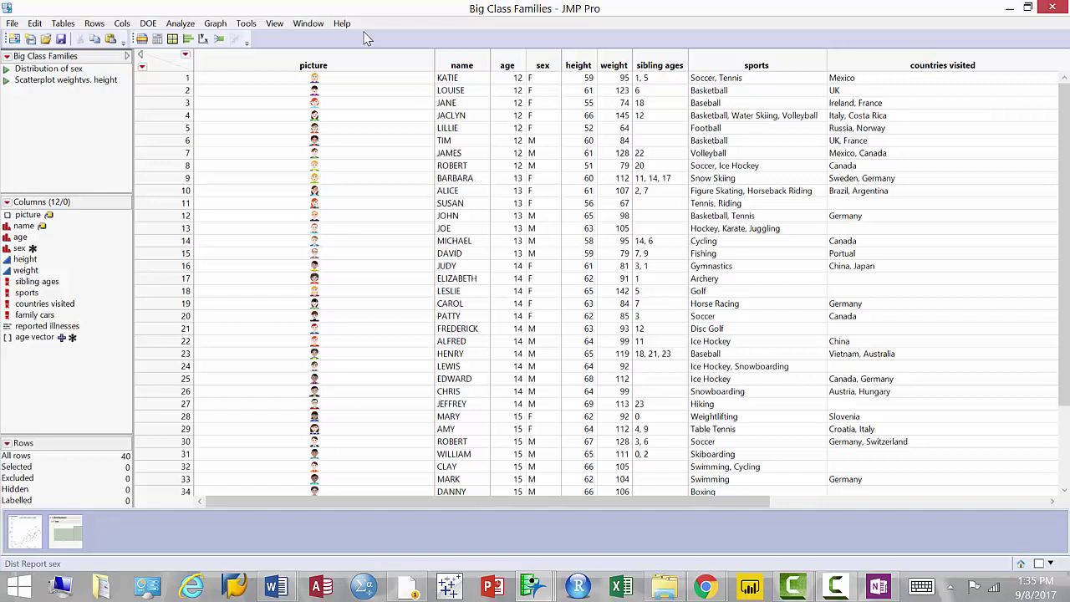
# Step: Start a new Graph Builder with sex on the X axis, and turn Jitter off and back on for its points
pyautogui.click(219, 25)
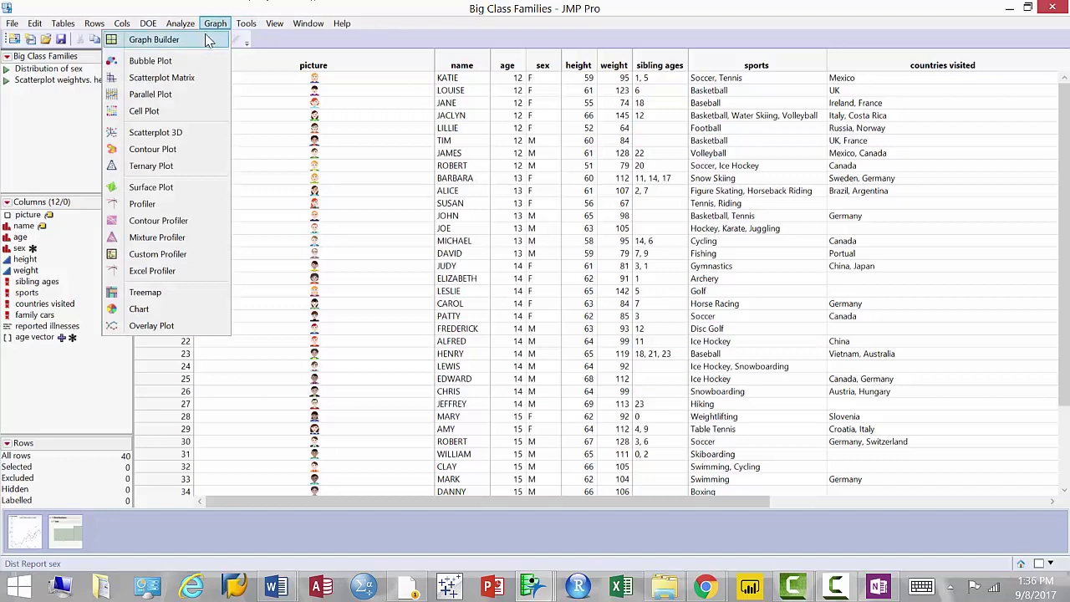
pyautogui.click(246, 42)
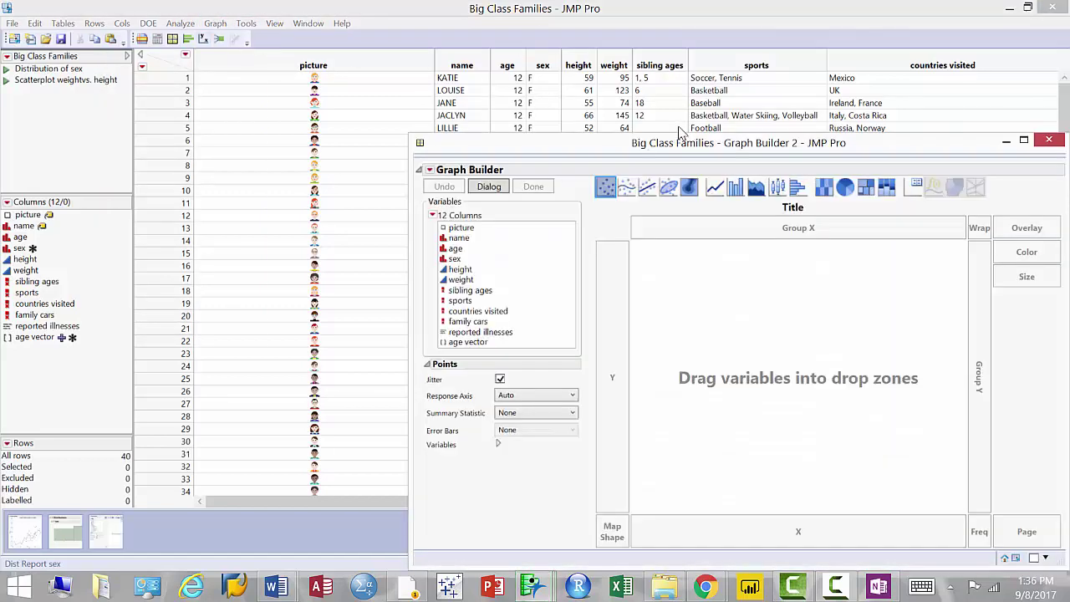
pyautogui.moveTo(705, 142); pyautogui.dragTo(548, 42)
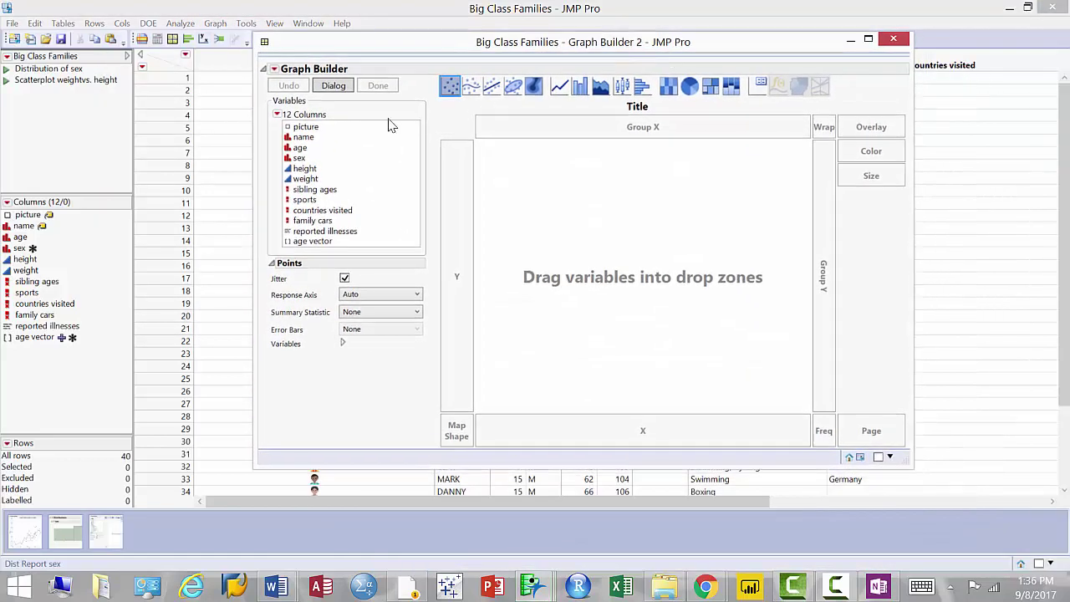
pyautogui.moveTo(300, 158)
pyautogui.mouseDown()
pyautogui.moveTo(607, 375)
pyautogui.moveTo(649, 428)
pyautogui.mouseUp()
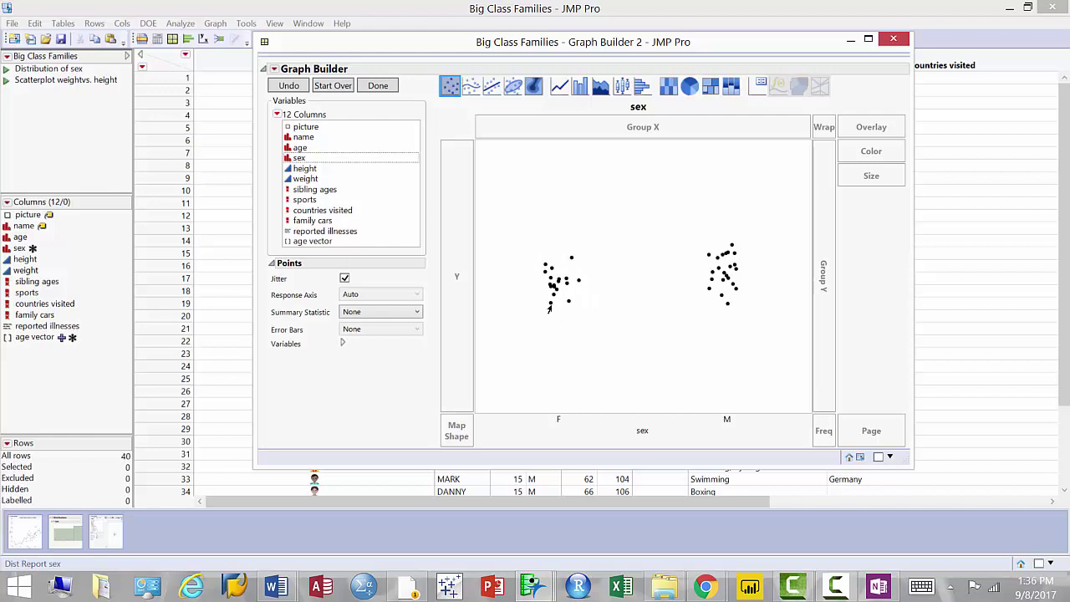
pyautogui.click(345, 280)
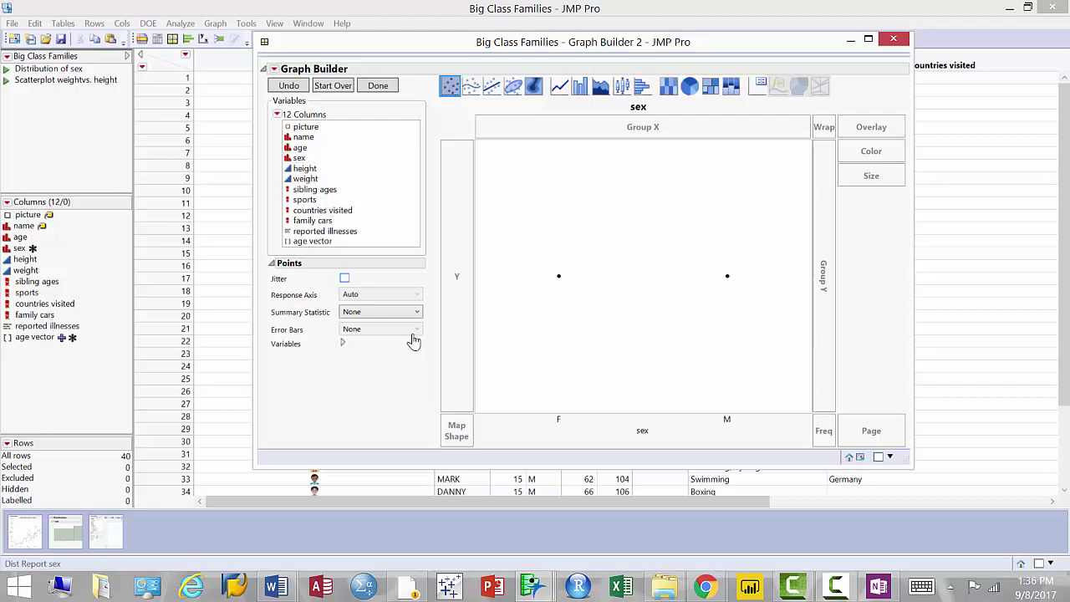
pyautogui.press('space')
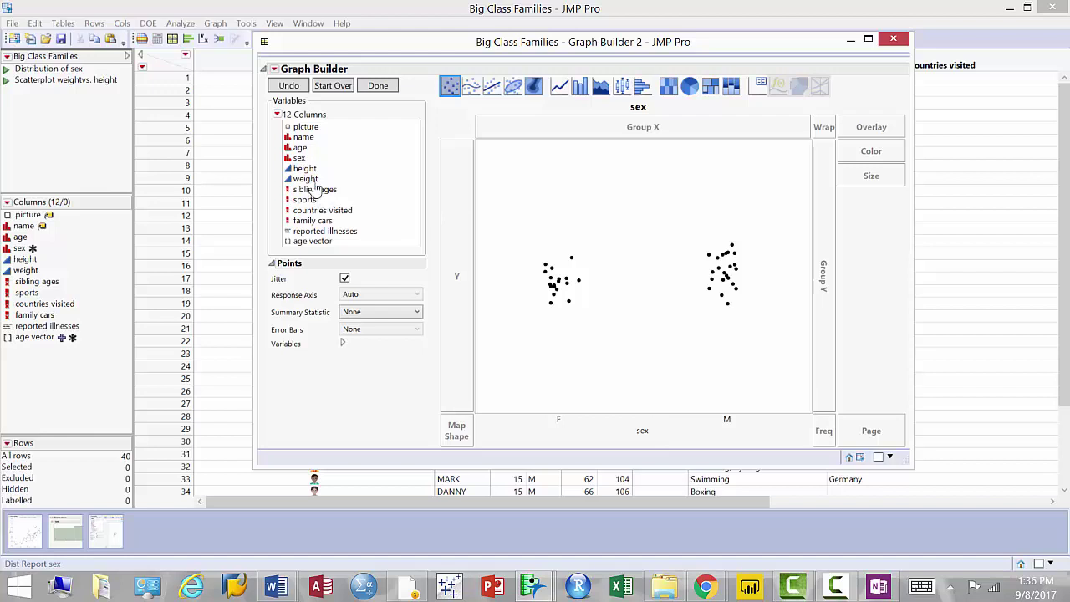
# Step: Put height on the Y axis of the sex graph and turn Jitter off and back on for the points
pyautogui.moveTo(316, 169); pyautogui.dragTo(464, 267)
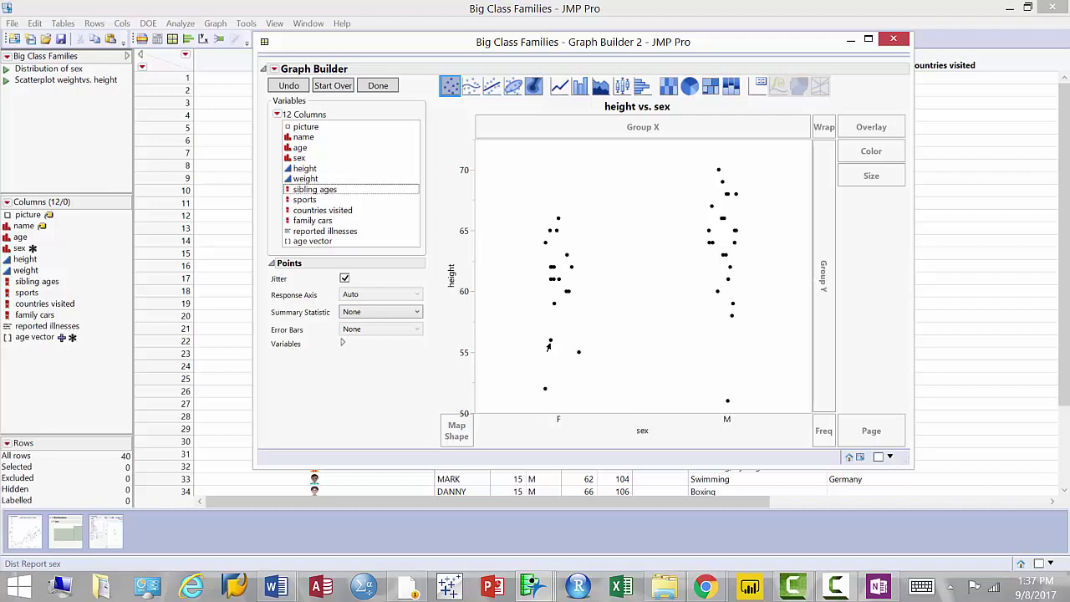
pyautogui.moveTo(548, 347)
pyautogui.click(345, 278)
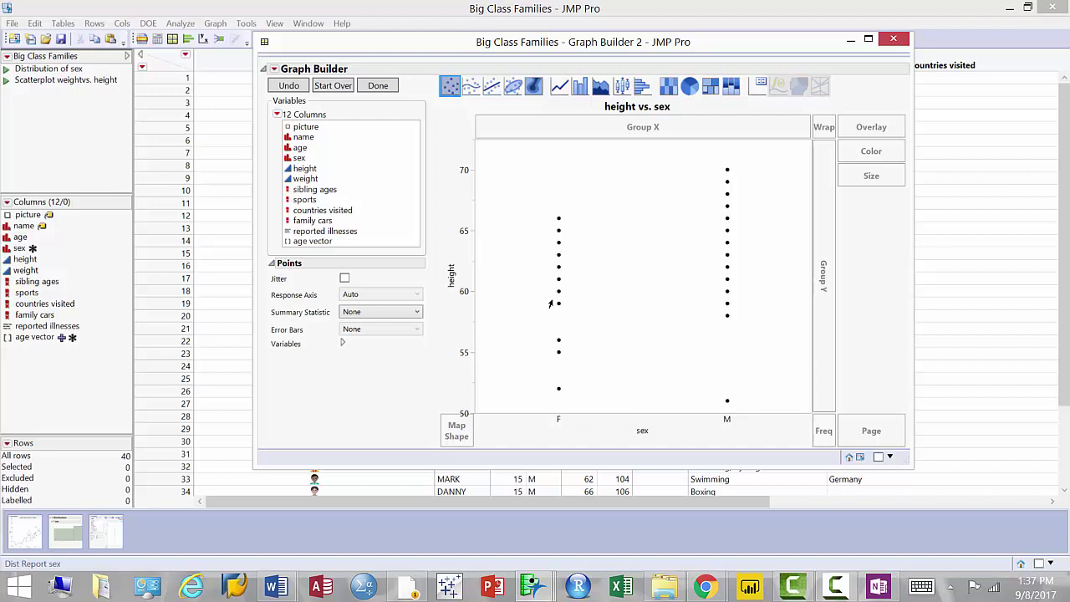
pyautogui.click(344, 278)
# Step: Change the graph to a bar chart of mean height by sex, inspect the bars' details, and overlay the individual points
pyautogui.click(580, 94)
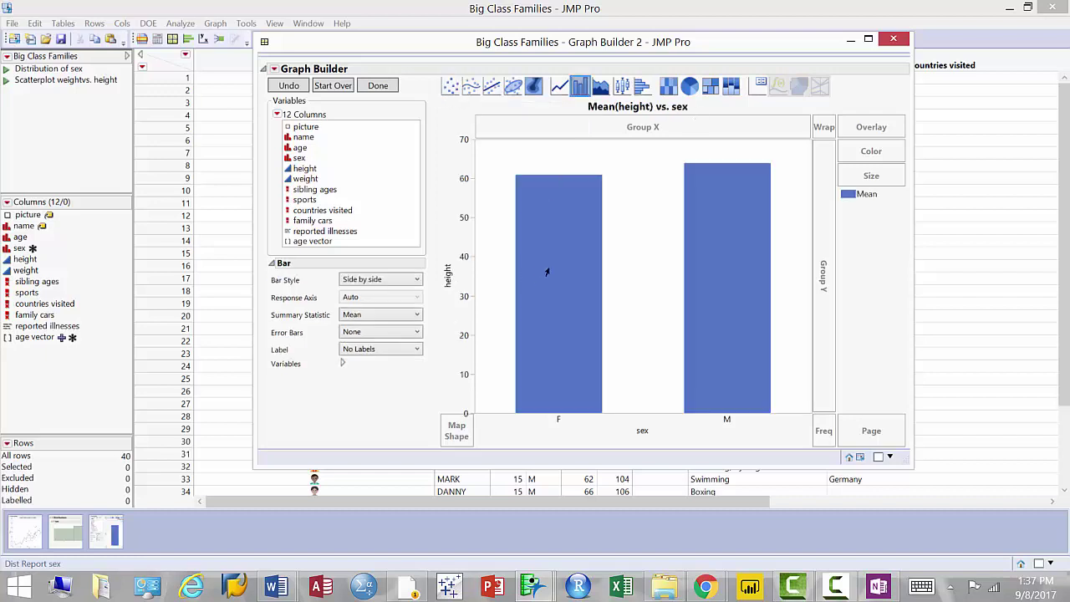
pyautogui.moveTo(547, 271)
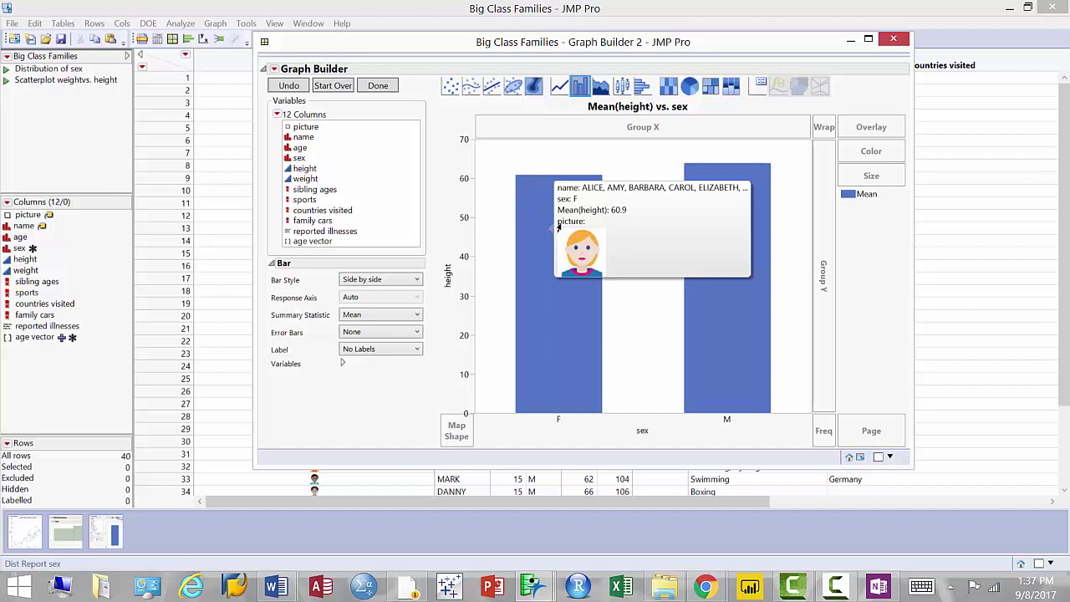
pyautogui.moveTo(558, 228)
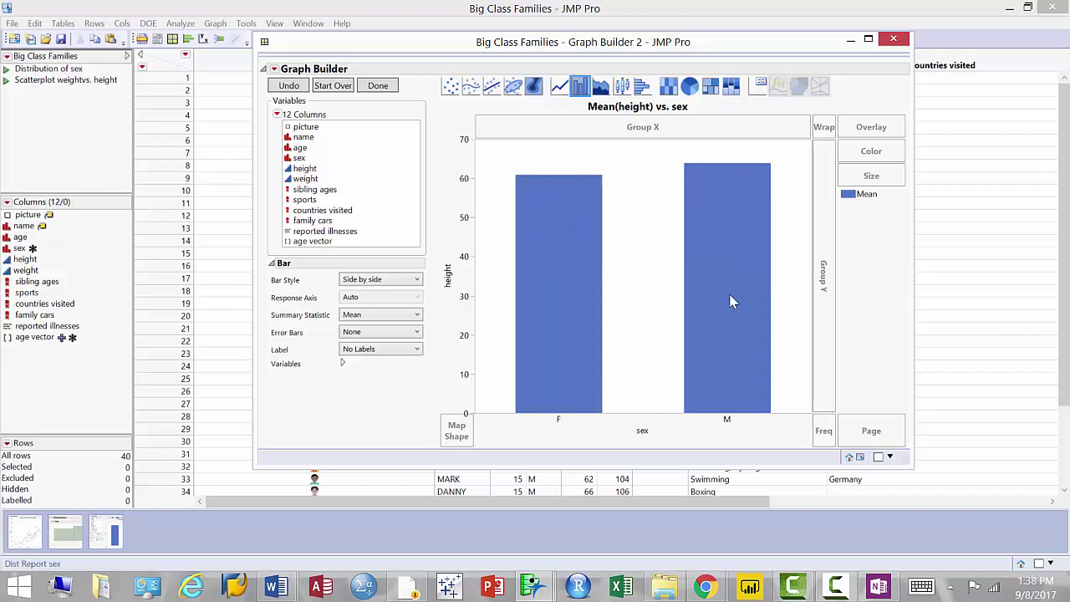
pyautogui.moveTo(730, 297)
pyautogui.moveTo(455, 94); pyautogui.dragTo(736, 306)
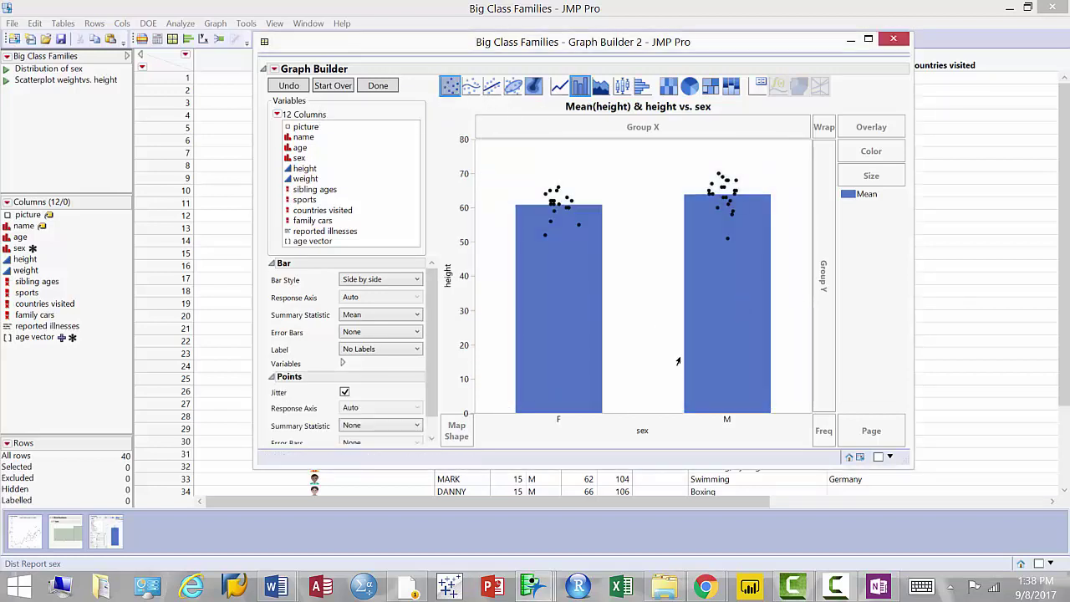
pyautogui.moveTo(693, 378)
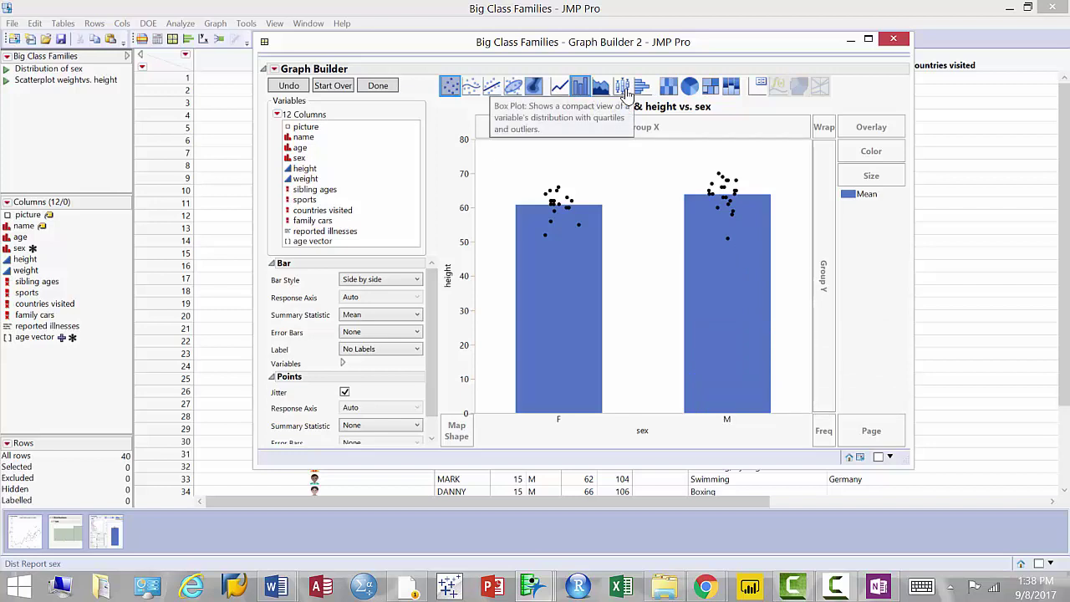
# Step: Change the height by sex graph to box plots and overlay the individual points on them
pyautogui.click(625, 90)
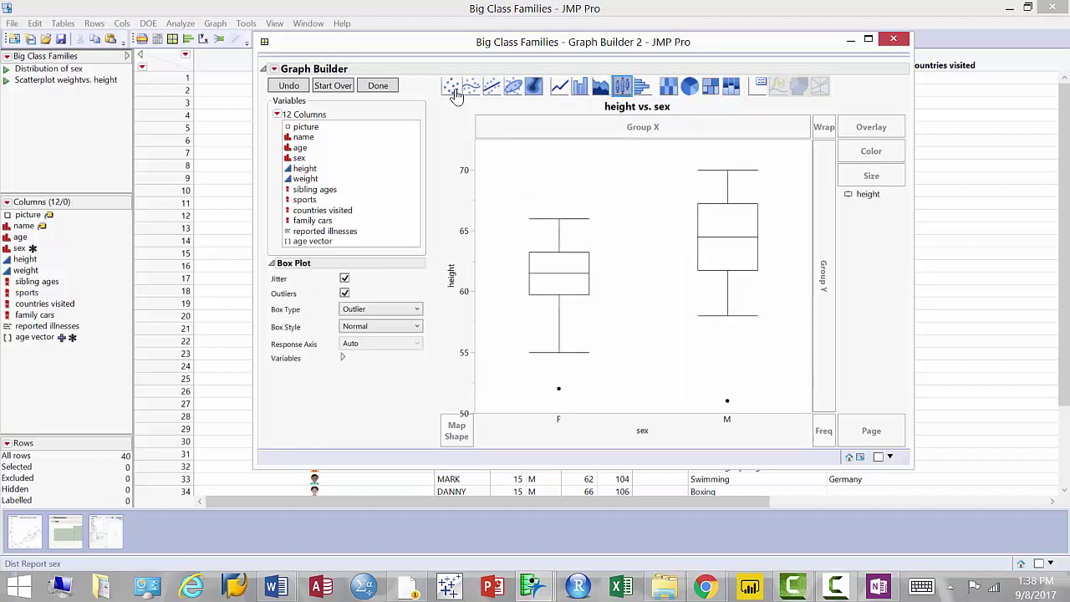
pyautogui.moveTo(452, 88); pyautogui.dragTo(585, 251)
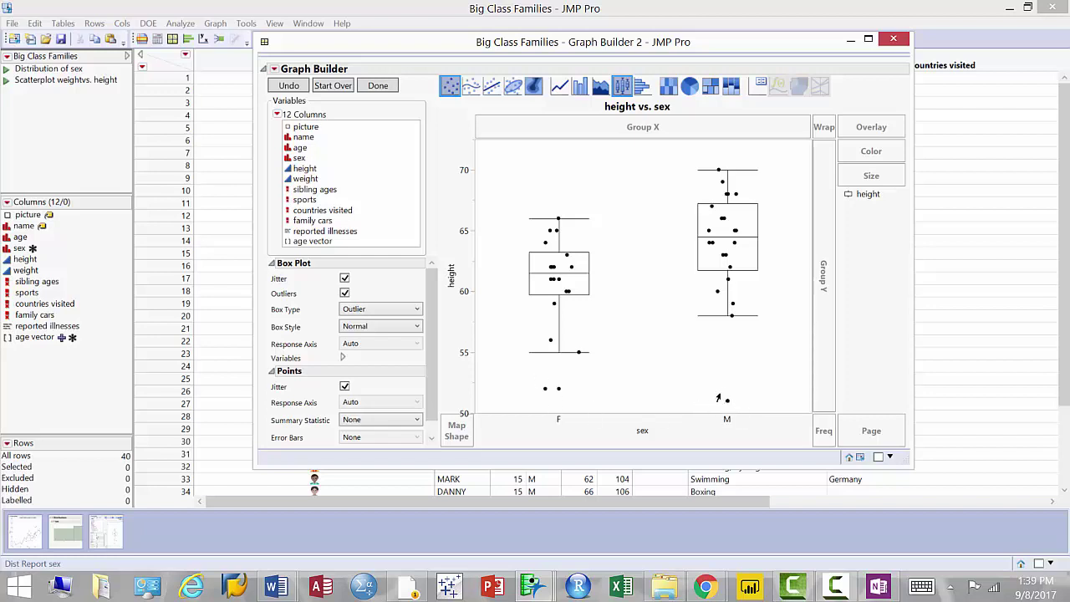
pyautogui.moveTo(728, 403)
# Step: Switch to the OneNote page and handwrite the bullet "Cont vs Categorical" below the Scatter Plot entry
pyautogui.click(878, 585)
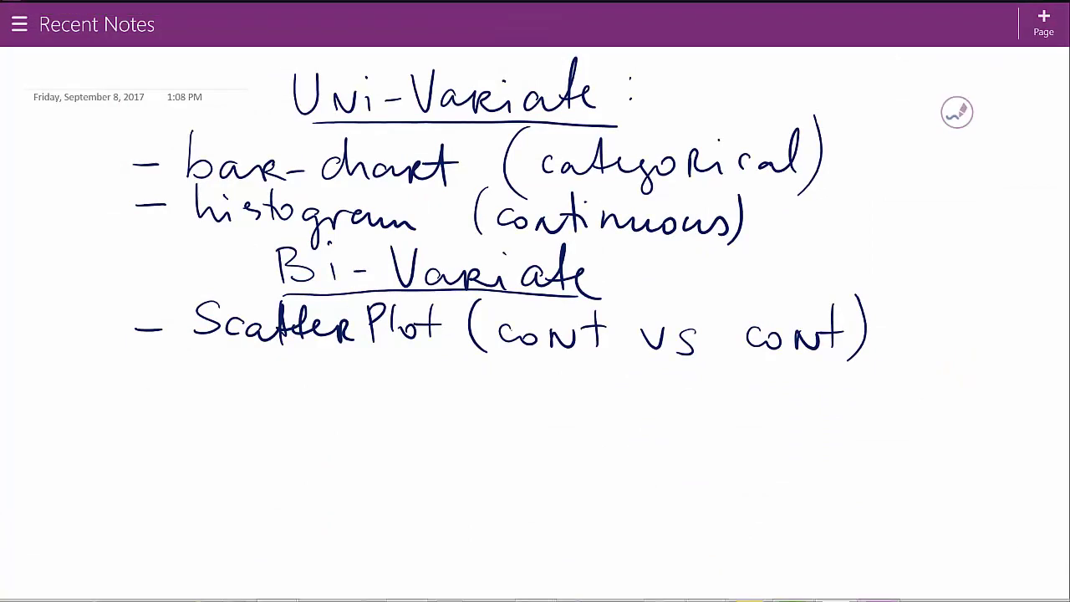
pyautogui.moveTo(141, 379); pyautogui.dragTo(274, 389)
pyautogui.moveTo(281, 351)
pyautogui.mouseDown()
pyautogui.moveTo(283, 392)
pyautogui.moveTo(293, 367)
pyautogui.mouseUp()
pyautogui.moveTo(320, 368)
pyautogui.mouseDown()
pyautogui.moveTo(328, 394)
pyautogui.moveTo(336, 368)
pyautogui.mouseUp()
pyautogui.moveTo(368, 368); pyautogui.dragTo(355, 397)
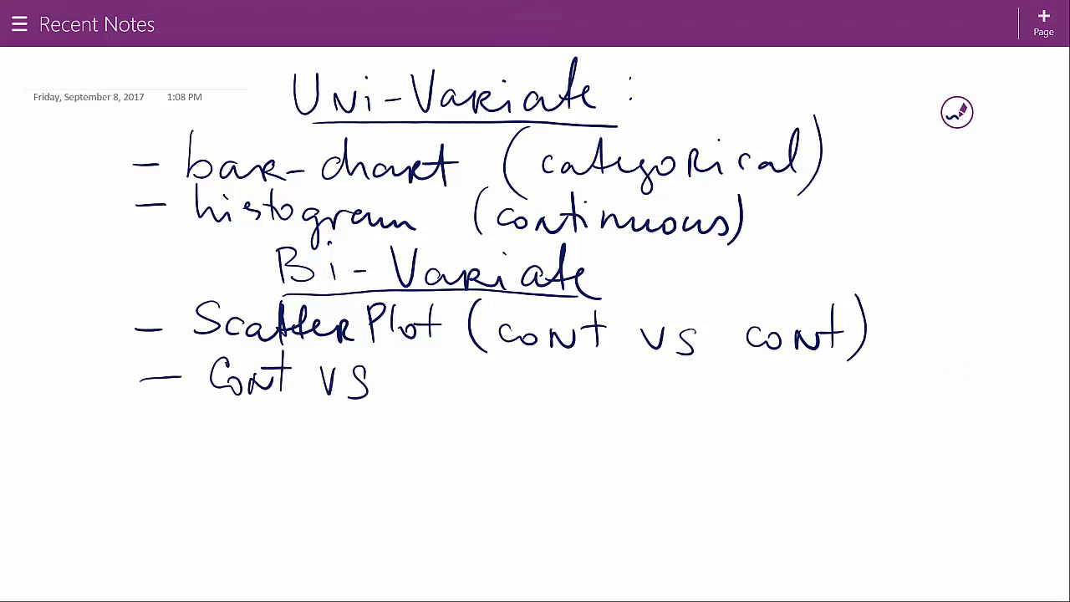
pyautogui.moveTo(426, 367)
pyautogui.mouseDown()
pyautogui.moveTo(423, 393)
pyautogui.moveTo(461, 395)
pyautogui.mouseUp()
pyautogui.moveTo(458, 377)
pyautogui.mouseDown()
pyautogui.moveTo(490, 381)
pyautogui.moveTo(495, 408)
pyautogui.mouseUp()
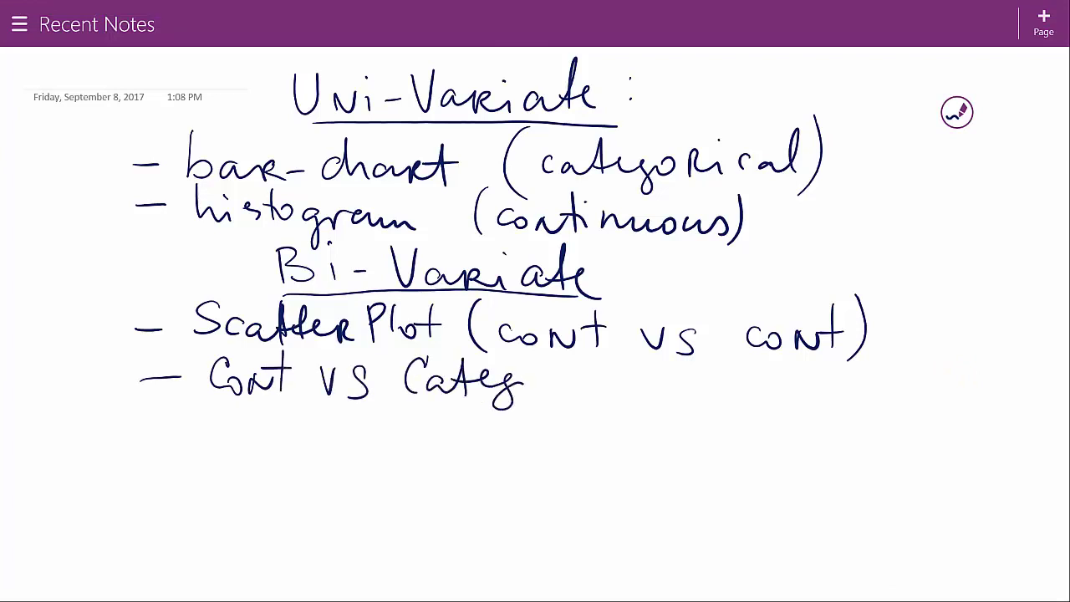
pyautogui.moveTo(536, 375); pyautogui.dragTo(531, 377)
pyautogui.moveTo(551, 373)
pyautogui.mouseDown()
pyautogui.moveTo(551, 389)
pyautogui.moveTo(569, 374)
pyautogui.mouseUp()
pyautogui.moveTo(574, 373)
pyautogui.mouseDown()
pyautogui.moveTo(575, 392)
pyautogui.moveTo(599, 386)
pyautogui.mouseUp()
pyautogui.moveTo(629, 375)
pyautogui.mouseDown()
pyautogui.moveTo(620, 383)
pyautogui.moveTo(640, 388)
pyautogui.mouseUp()
pyautogui.moveTo(647, 356); pyautogui.dragTo(646, 393)
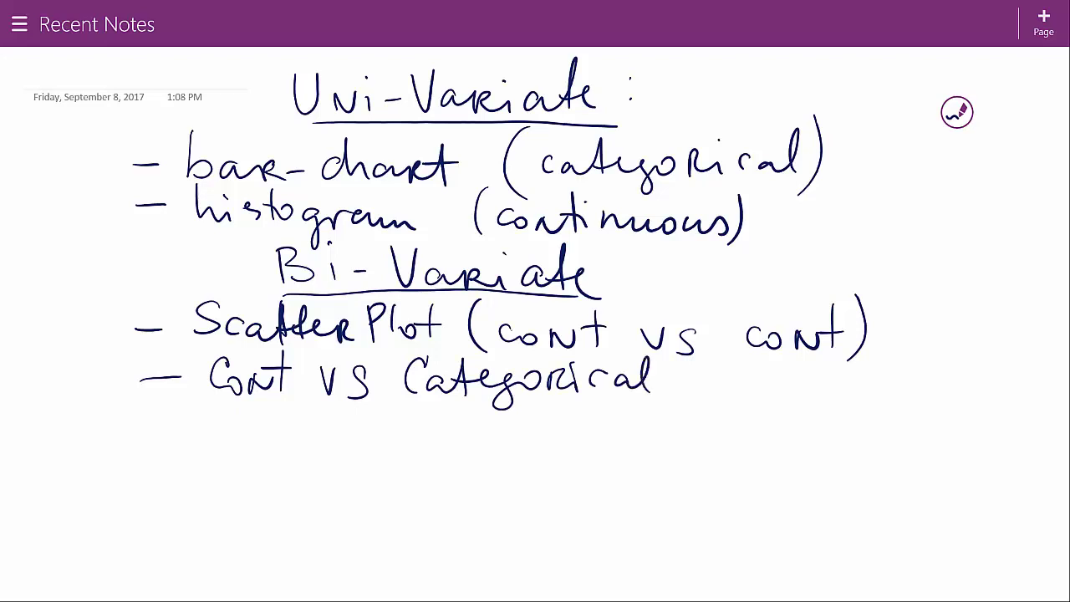
# Step: Handwrite "(bar chart, box-&-whiskers)" beside the Cont vs Categorical entry
pyautogui.moveTo(724, 355); pyautogui.dragTo(717, 412)
pyautogui.moveTo(734, 361)
pyautogui.mouseDown()
pyautogui.moveTo(752, 390)
pyautogui.moveTo(786, 395)
pyautogui.moveTo(808, 383)
pyautogui.moveTo(873, 398)
pyautogui.mouseUp()
pyautogui.moveTo(886, 386)
pyautogui.mouseDown()
pyautogui.moveTo(888, 400)
pyautogui.moveTo(906, 398)
pyautogui.mouseUp()
pyautogui.moveTo(903, 400)
pyautogui.mouseDown()
pyautogui.moveTo(919, 383)
pyautogui.moveTo(937, 398)
pyautogui.mouseUp()
pyautogui.moveTo(918, 377)
pyautogui.mouseDown()
pyautogui.moveTo(940, 374)
pyautogui.moveTo(951, 417)
pyautogui.mouseUp()
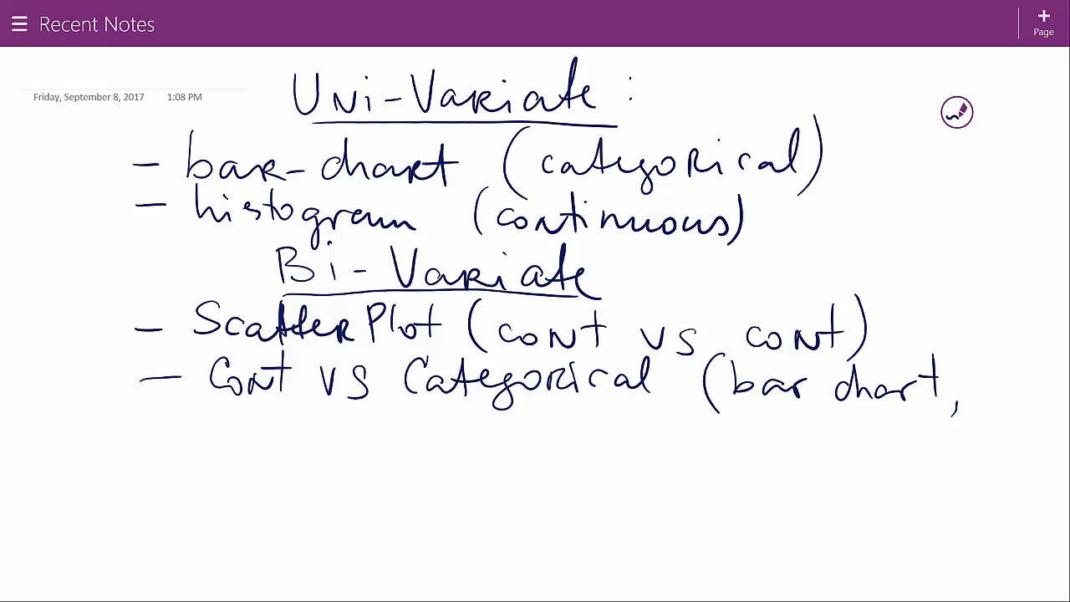
pyautogui.moveTo(734, 410)
pyautogui.mouseDown()
pyautogui.moveTo(753, 429)
pyautogui.moveTo(787, 437)
pyautogui.mouseUp()
pyautogui.moveTo(788, 420); pyautogui.dragTo(778, 436)
pyautogui.moveTo(796, 428)
pyautogui.mouseDown()
pyautogui.moveTo(831, 438)
pyautogui.moveTo(836, 416)
pyautogui.mouseUp()
pyautogui.moveTo(843, 430); pyautogui.dragTo(884, 432)
pyautogui.moveTo(896, 404)
pyautogui.mouseDown()
pyautogui.moveTo(896, 437)
pyautogui.moveTo(909, 436)
pyautogui.mouseUp()
pyautogui.moveTo(917, 429)
pyautogui.mouseDown()
pyautogui.moveTo(918, 438)
pyautogui.moveTo(952, 438)
pyautogui.mouseUp()
pyautogui.moveTo(971, 418)
pyautogui.mouseDown()
pyautogui.moveTo(975, 437)
pyautogui.moveTo(998, 435)
pyautogui.mouseUp()
pyautogui.moveTo(1009, 423)
pyautogui.mouseDown()
pyautogui.moveTo(1000, 437)
pyautogui.moveTo(1010, 419)
pyautogui.moveTo(1016, 439)
pyautogui.mouseUp()
pyautogui.moveTo(1040, 384); pyautogui.dragTo(1042, 443)
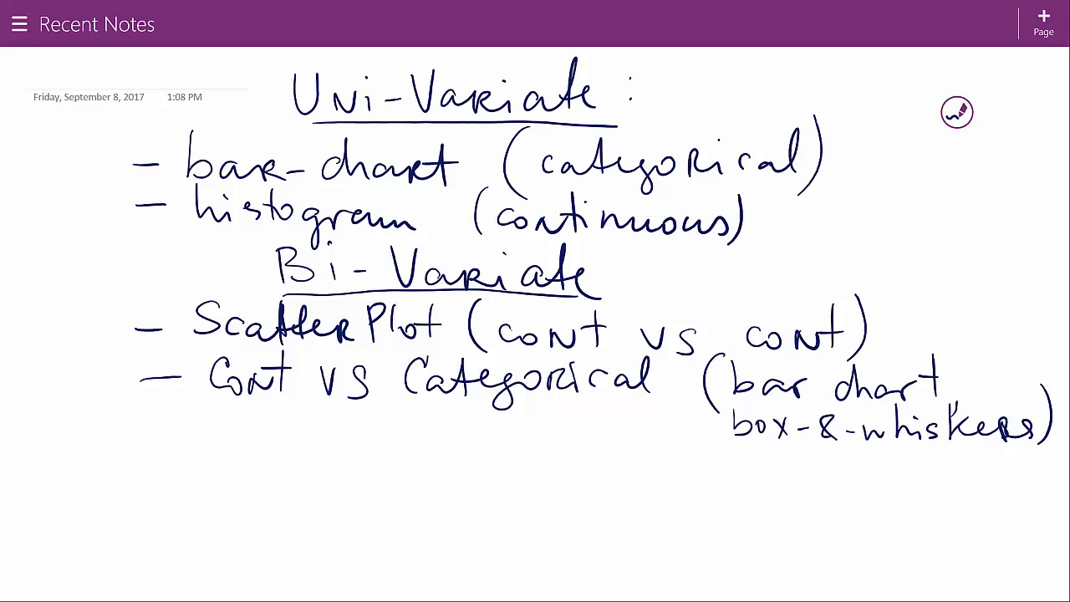
# Step: Handwrite the bullet "Categ. vs Categor." as the third entry under Bi-Variate
pyautogui.moveTo(134, 458); pyautogui.dragTo(237, 470)
pyautogui.moveTo(263, 453)
pyautogui.mouseDown()
pyautogui.moveTo(261, 465)
pyautogui.moveTo(281, 473)
pyautogui.mouseUp()
pyautogui.moveTo(281, 473); pyautogui.dragTo(293, 426)
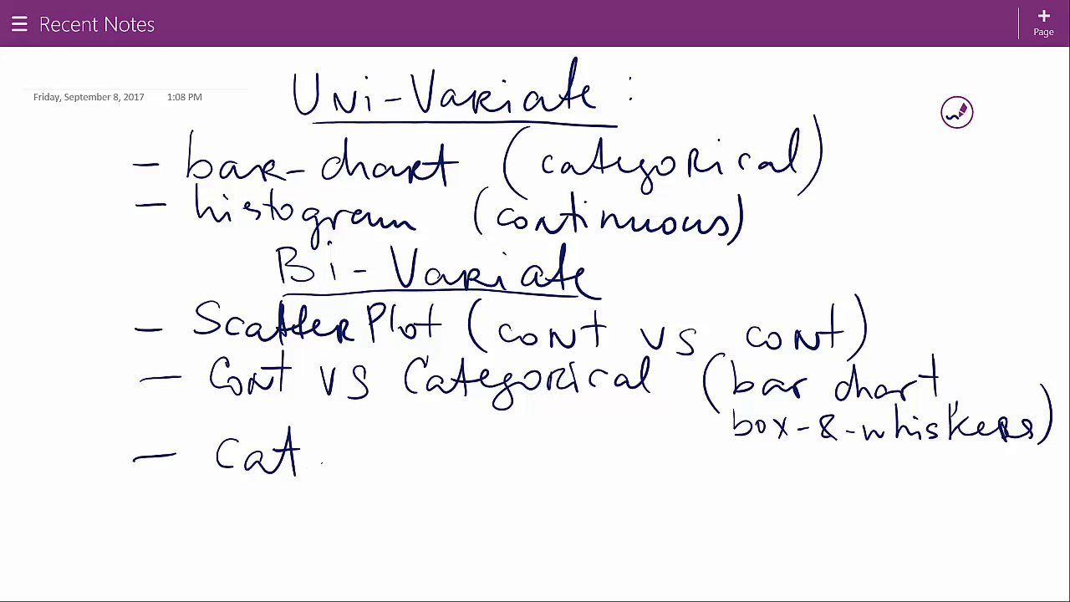
pyautogui.moveTo(321, 458); pyautogui.dragTo(322, 470)
pyautogui.moveTo(341, 451); pyautogui.dragTo(326, 504)
pyautogui.click(374, 469)
pyautogui.moveTo(388, 441)
pyautogui.mouseDown()
pyautogui.moveTo(411, 443)
pyautogui.moveTo(416, 472)
pyautogui.mouseUp()
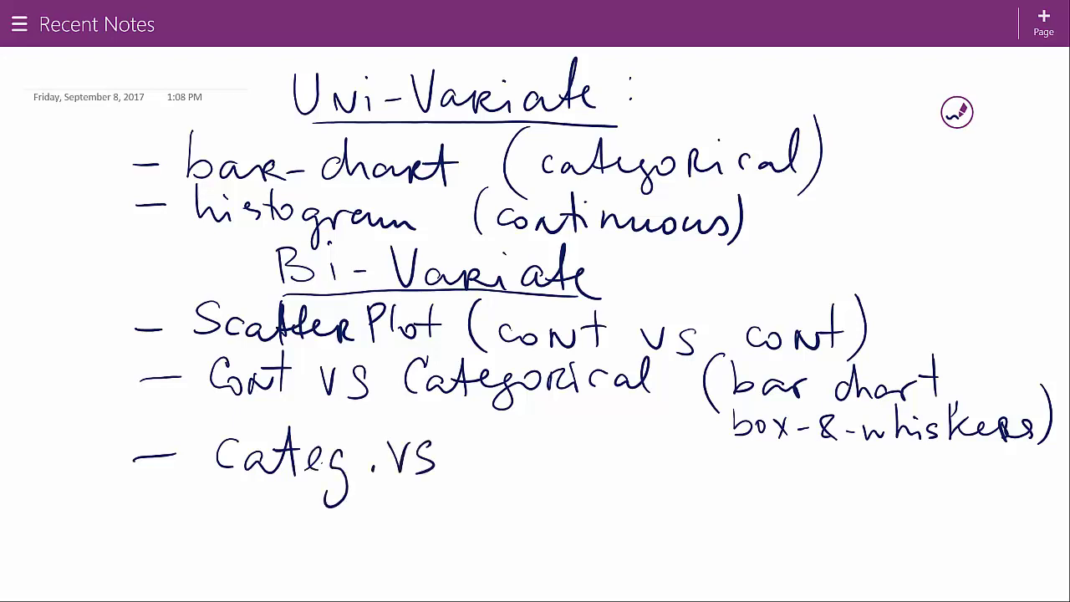
pyautogui.moveTo(491, 437)
pyautogui.mouseDown()
pyautogui.moveTo(490, 470)
pyautogui.moveTo(520, 465)
pyautogui.mouseUp()
pyautogui.moveTo(535, 423)
pyautogui.mouseDown()
pyautogui.moveTo(537, 470)
pyautogui.moveTo(562, 444)
pyautogui.mouseUp()
pyautogui.moveTo(565, 453)
pyautogui.mouseDown()
pyautogui.moveTo(589, 462)
pyautogui.moveTo(580, 493)
pyautogui.mouseUp()
pyautogui.moveTo(602, 446); pyautogui.dragTo(650, 448)
pyautogui.click(667, 463)
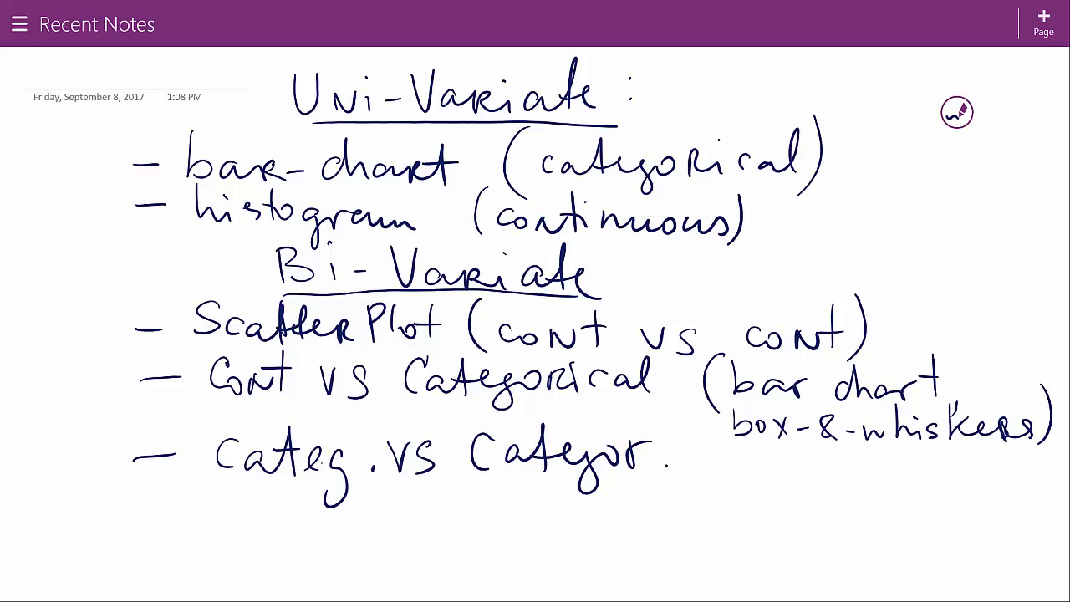
# Step: Handwrite "(contingency table" beneath the Categ. vs Categor. entry
pyautogui.moveTo(294, 486); pyautogui.dragTo(288, 547)
pyautogui.moveTo(322, 510)
pyautogui.mouseDown()
pyautogui.moveTo(303, 527)
pyautogui.moveTo(380, 535)
pyautogui.mouseUp()
pyautogui.moveTo(390, 485); pyautogui.dragTo(387, 532)
pyautogui.moveTo(380, 510); pyautogui.dragTo(440, 527)
pyautogui.moveTo(452, 510)
pyautogui.mouseDown()
pyautogui.moveTo(442, 549)
pyautogui.moveTo(484, 523)
pyautogui.moveTo(502, 526)
pyautogui.mouseUp()
pyautogui.moveTo(522, 507)
pyautogui.mouseDown()
pyautogui.moveTo(513, 525)
pyautogui.moveTo(529, 568)
pyautogui.mouseUp()
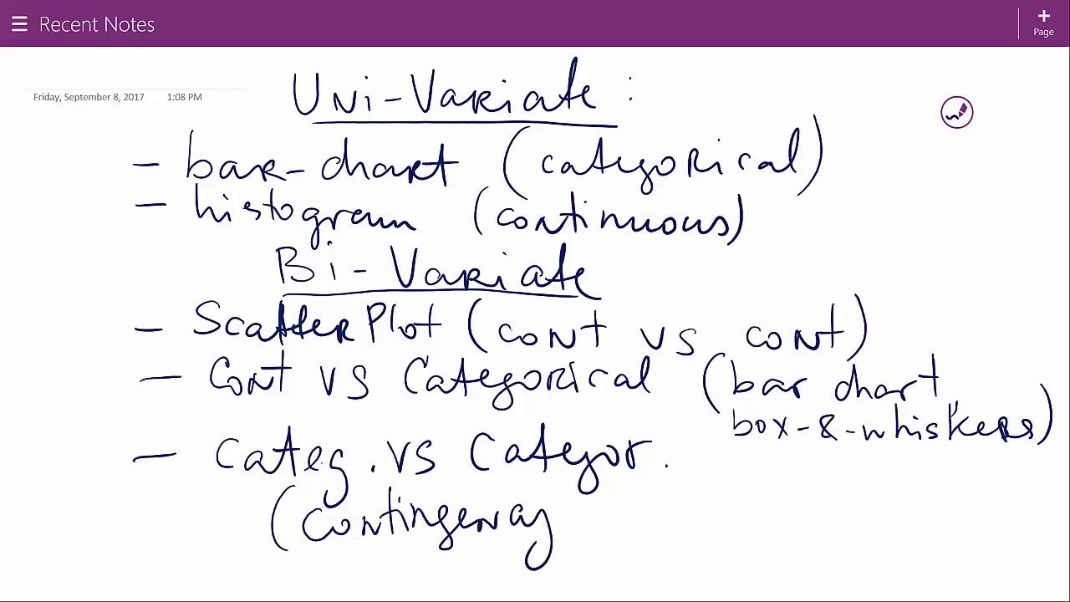
pyautogui.moveTo(589, 478); pyautogui.dragTo(586, 541)
pyautogui.moveTo(577, 498)
pyautogui.mouseDown()
pyautogui.moveTo(613, 495)
pyautogui.moveTo(619, 527)
pyautogui.mouseUp()
pyautogui.moveTo(635, 484); pyautogui.dragTo(651, 530)
pyautogui.moveTo(681, 483)
pyautogui.mouseDown()
pyautogui.moveTo(686, 527)
pyautogui.moveTo(698, 529)
pyautogui.mouseUp()
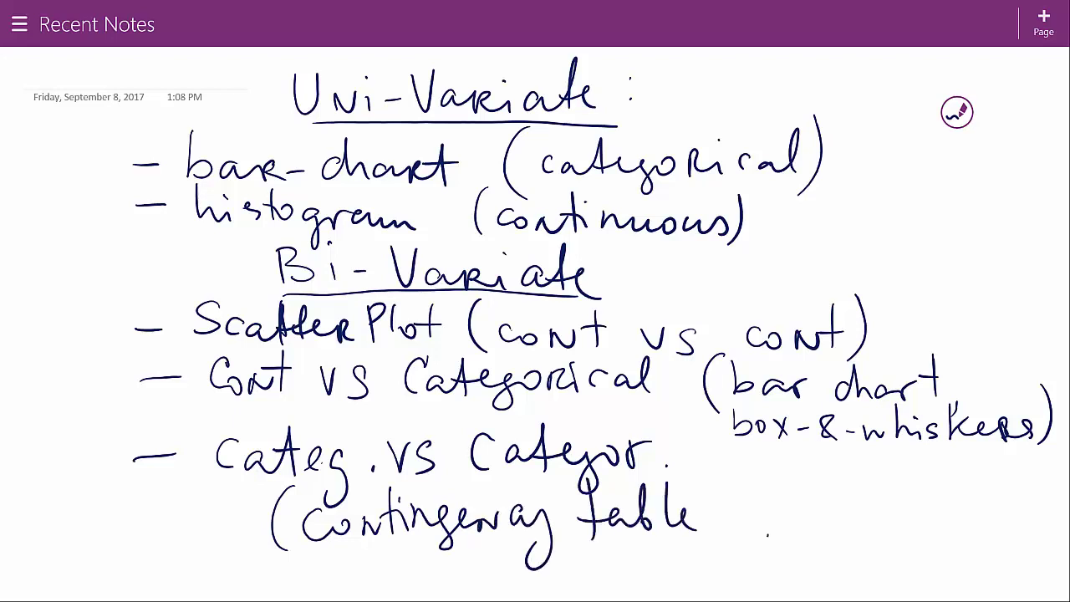
# Step: Add a further plot type after "contingency table" in handwriting and close the parenthesis
pyautogui.moveTo(763, 493); pyautogui.dragTo(767, 532)
pyautogui.moveTo(813, 502)
pyautogui.mouseDown()
pyautogui.moveTo(861, 522)
pyautogui.moveTo(868, 508)
pyautogui.mouseUp()
pyautogui.moveTo(903, 495)
pyautogui.mouseDown()
pyautogui.moveTo(885, 523)
pyautogui.moveTo(1000, 527)
pyautogui.mouseUp()
pyautogui.moveTo(867, 549); pyautogui.dragTo(867, 592)
pyautogui.moveTo(866, 553); pyautogui.dragTo(870, 572)
pyautogui.moveTo(902, 530); pyautogui.dragTo(900, 563)
pyautogui.moveTo(920, 552)
pyautogui.mouseDown()
pyautogui.moveTo(911, 564)
pyautogui.moveTo(922, 552)
pyautogui.mouseUp()
pyautogui.moveTo(942, 537); pyautogui.dragTo(938, 564)
pyautogui.moveTo(923, 549); pyautogui.dragTo(959, 547)
pyautogui.moveTo(1030, 496); pyautogui.dragTo(1019, 577)
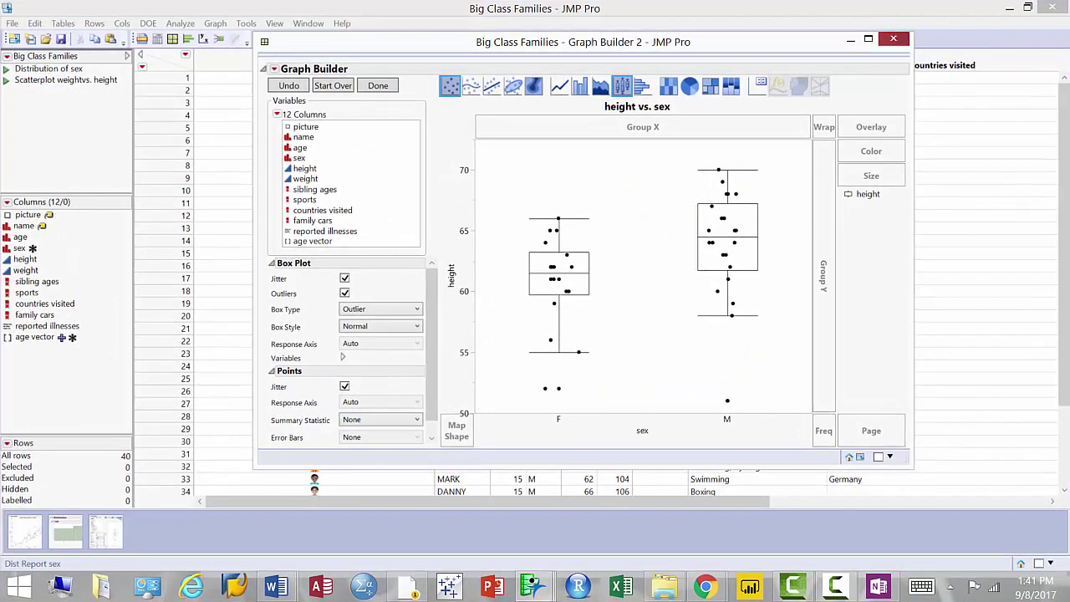
# Step: Back in JMP, close Graph Builder and the Big Class Families table with all its windows, without saving changes
pyautogui.click(893, 39)
pyautogui.click(1052, 8)
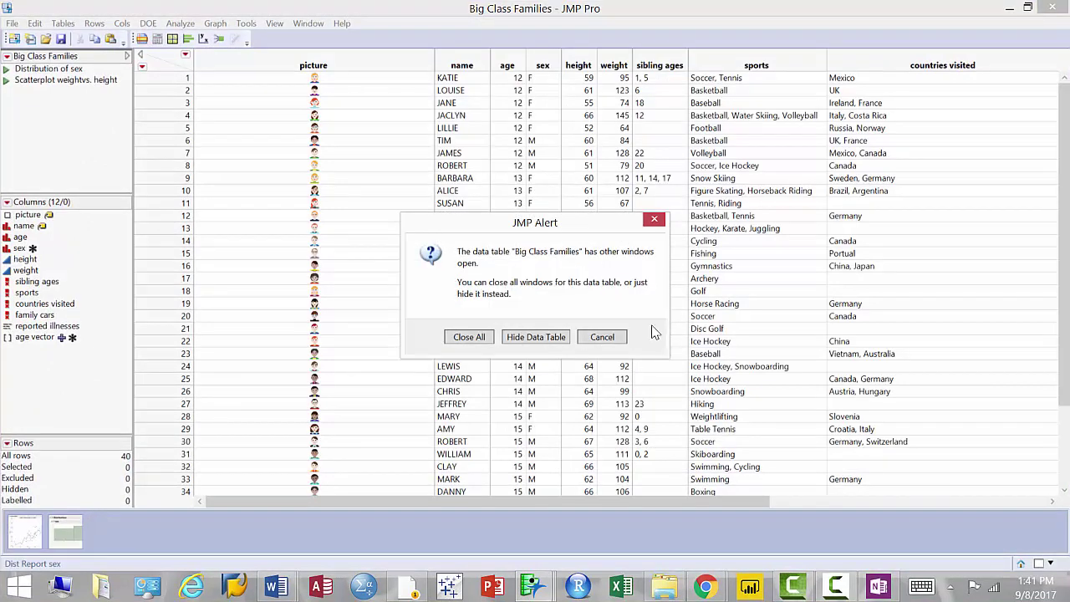
pyautogui.click(475, 333)
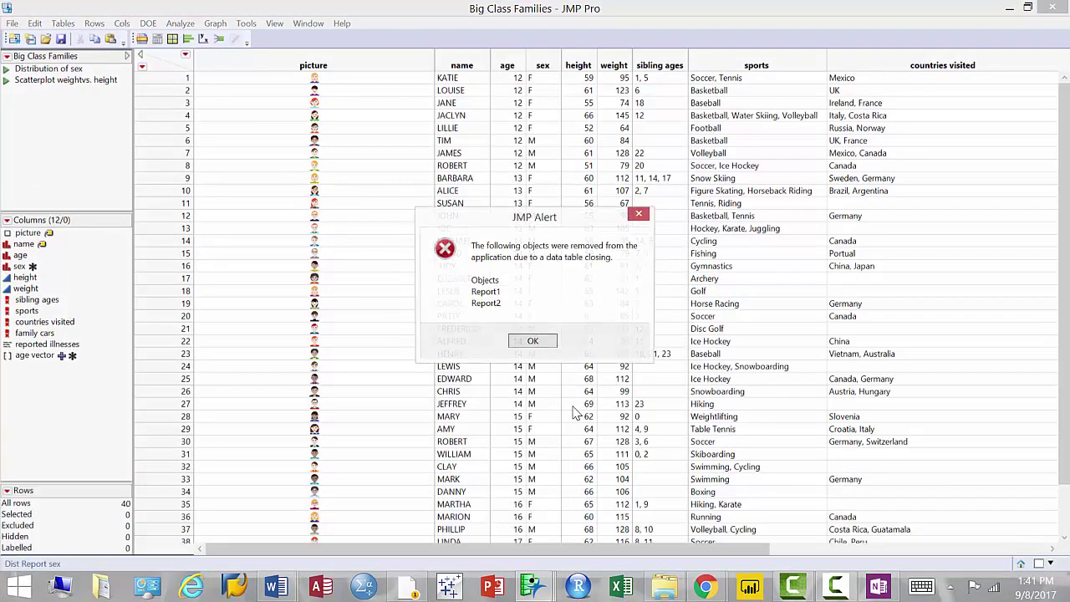
pyautogui.click(542, 341)
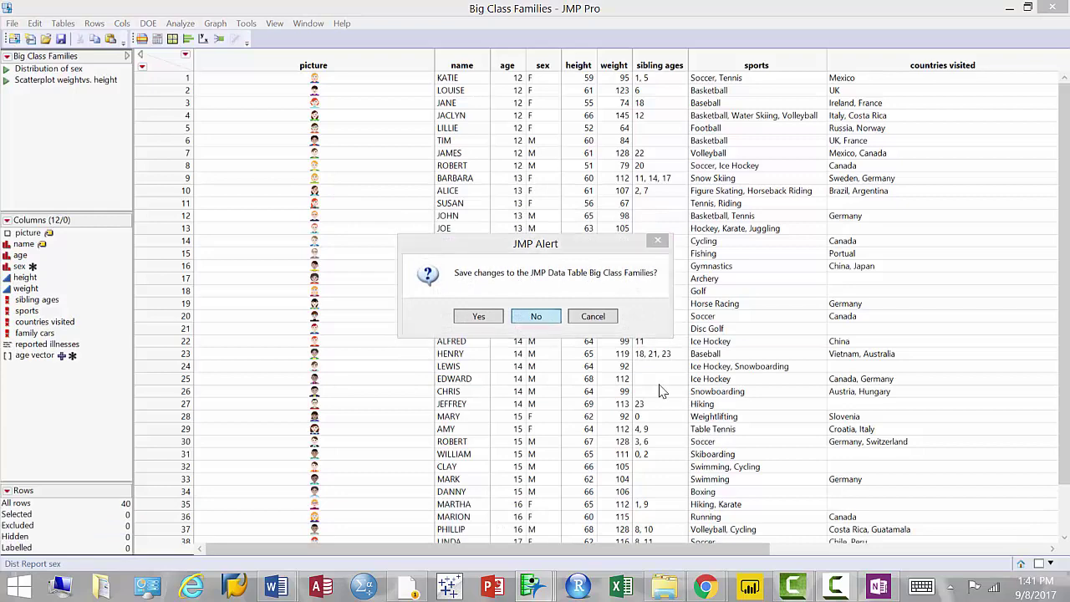
pyautogui.click(539, 318)
# Step: Close the untitled Dashboard Builder window and bring up the JMP Home Window
pyautogui.moveTo(538, 593)
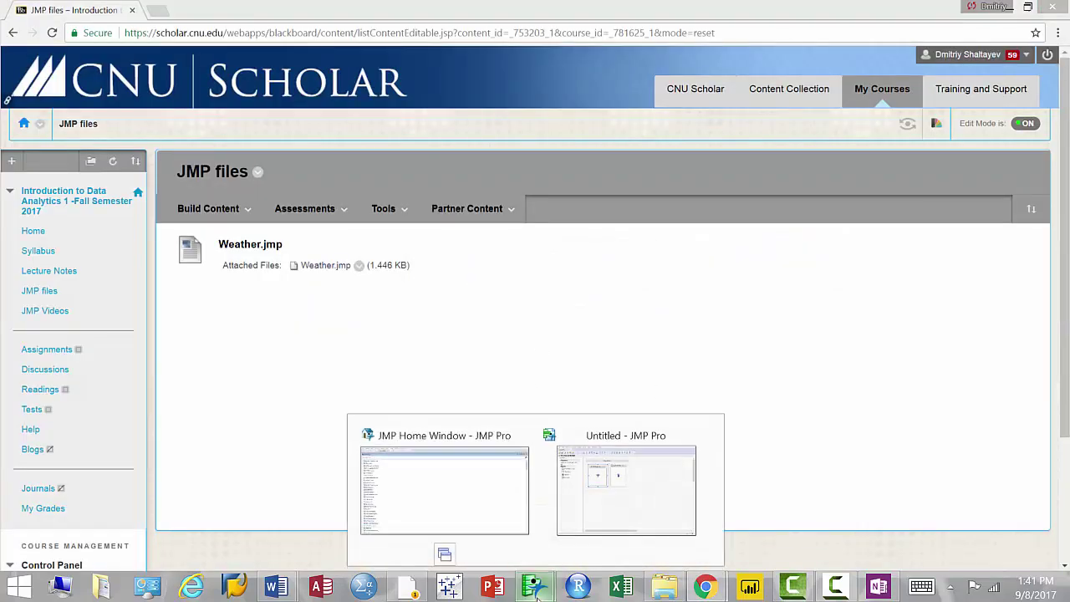
pyautogui.click(593, 502)
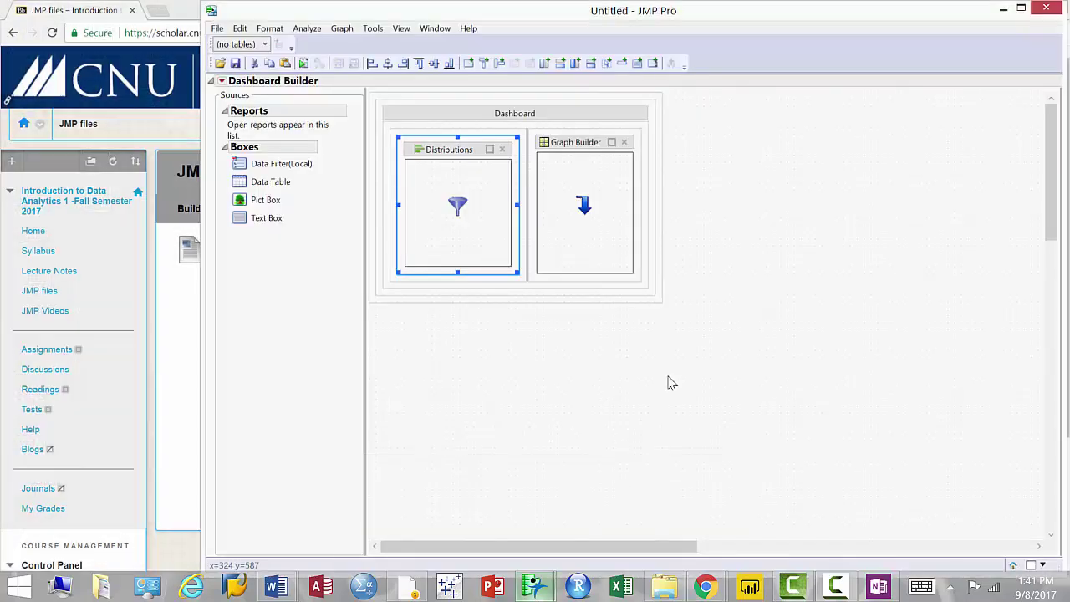
pyautogui.click(1046, 8)
pyautogui.press('Return')
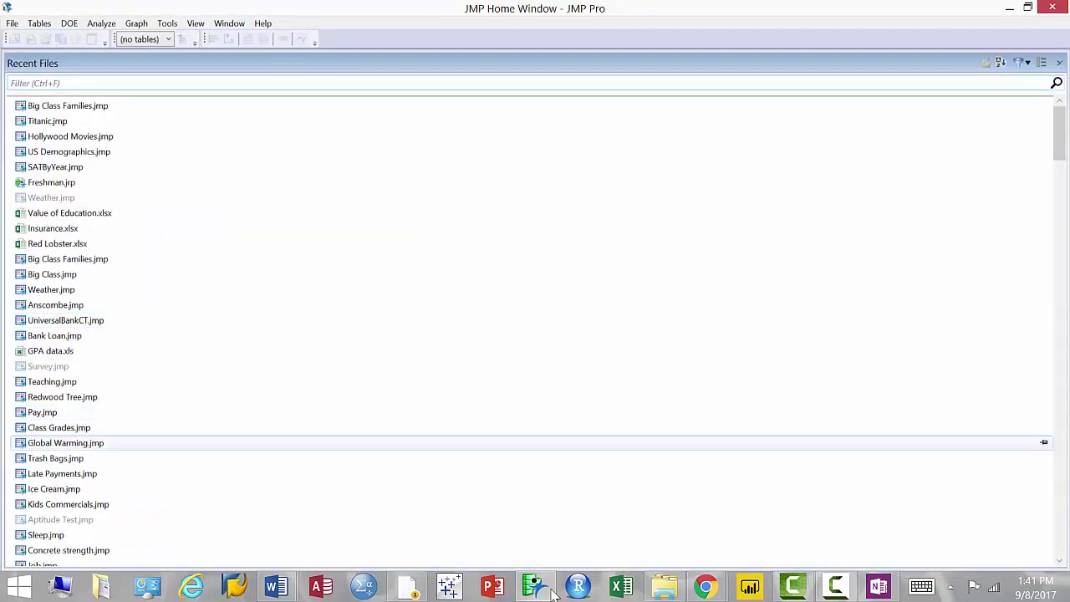
pyautogui.click(538, 589)
pyautogui.click(544, 590)
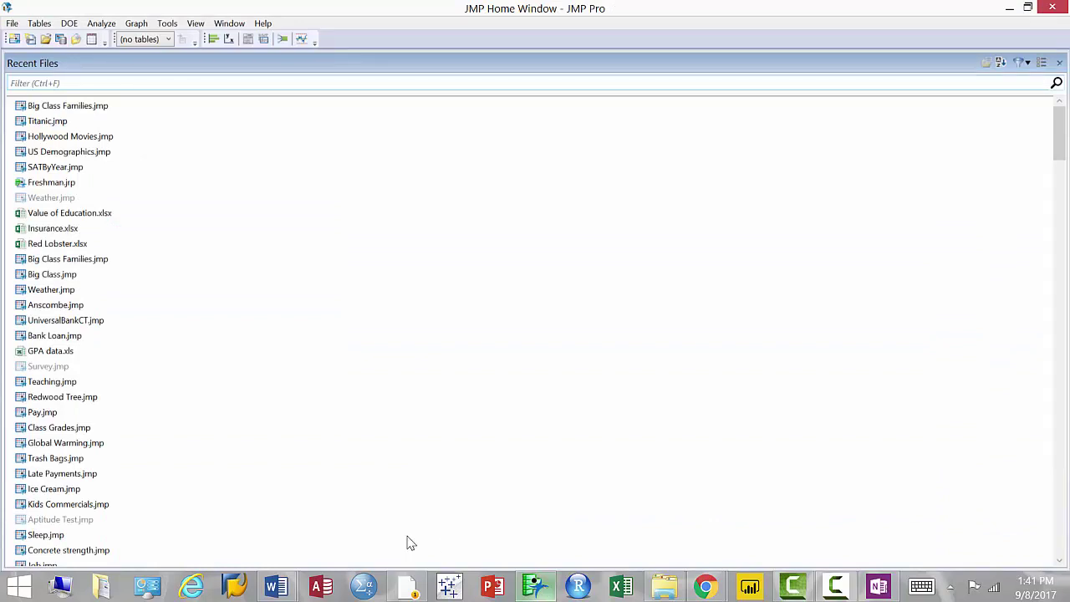
# Step: Open Titanic.jmp from the JMP Sample Data Library
pyautogui.click(262, 23)
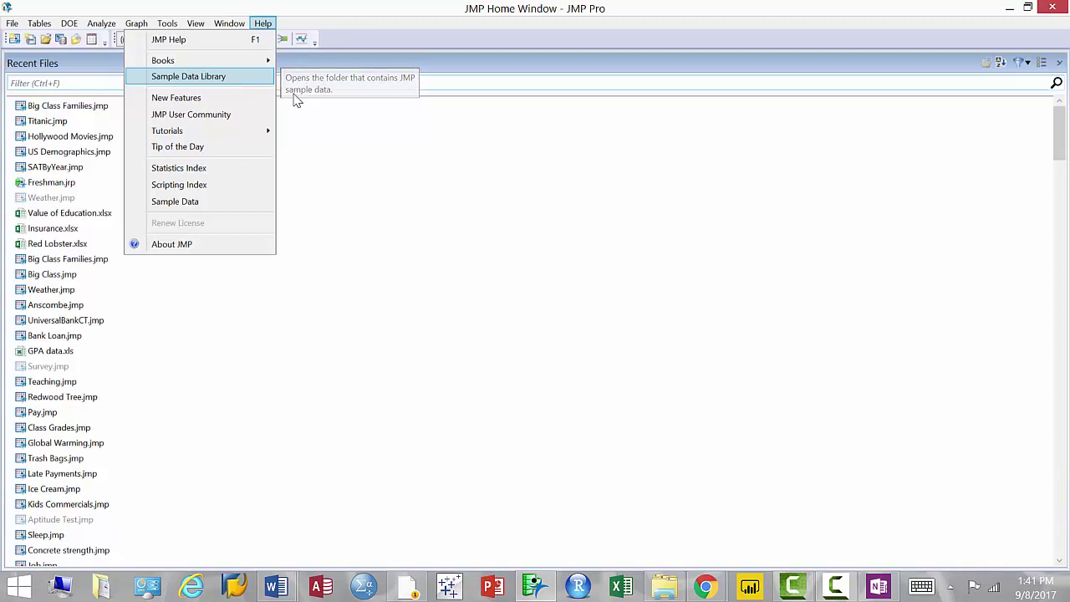
pyautogui.click(246, 81)
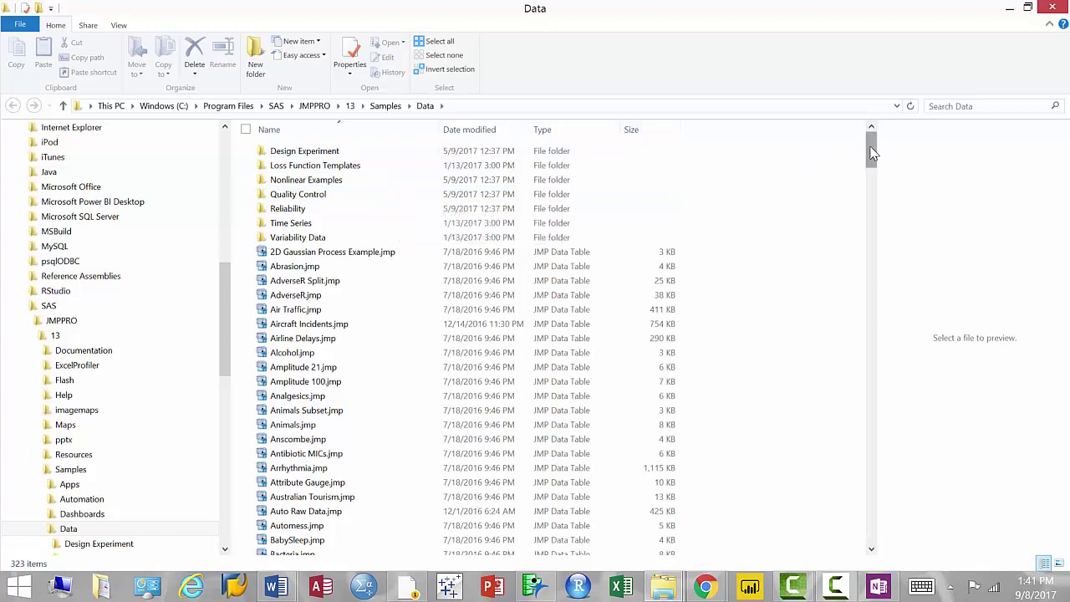
pyautogui.moveTo(873, 166); pyautogui.dragTo(878, 428)
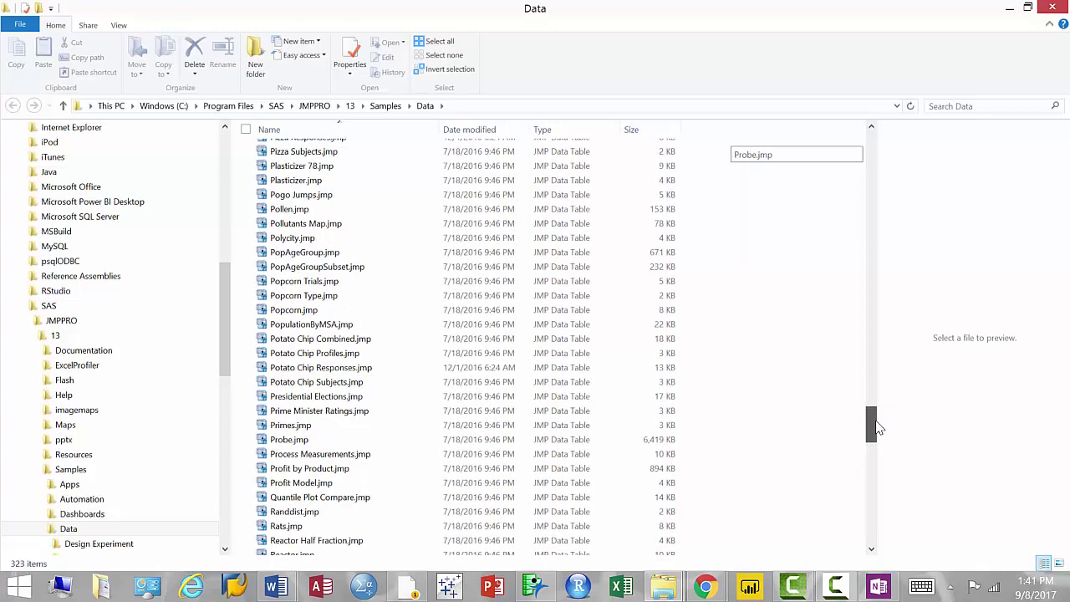
pyautogui.moveTo(878, 428); pyautogui.dragTo(877, 500)
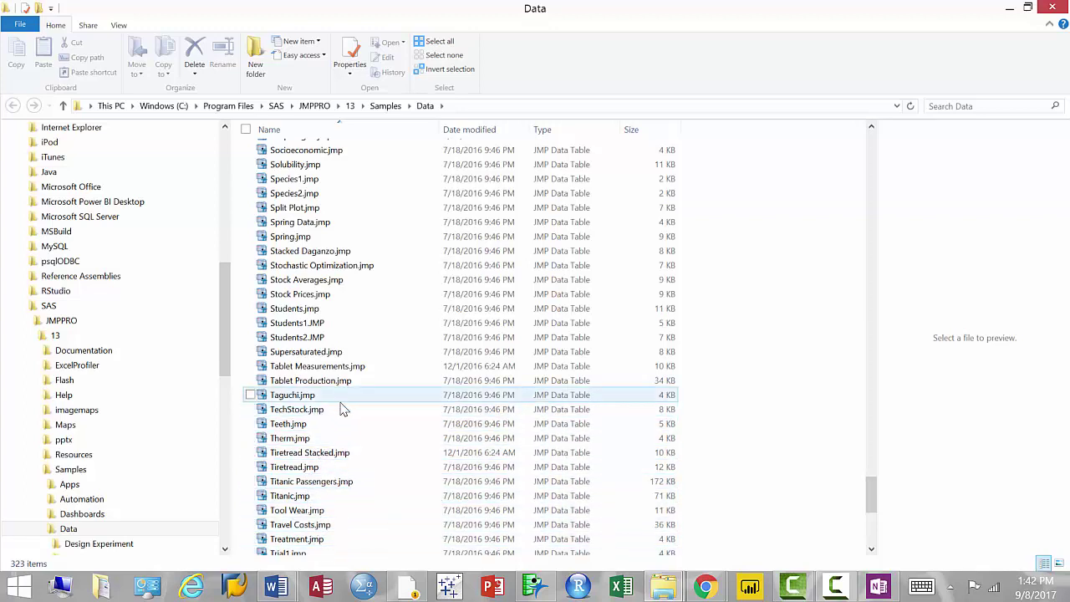
pyautogui.doubleClick(302, 496)
pyautogui.doubleClick(452, 227)
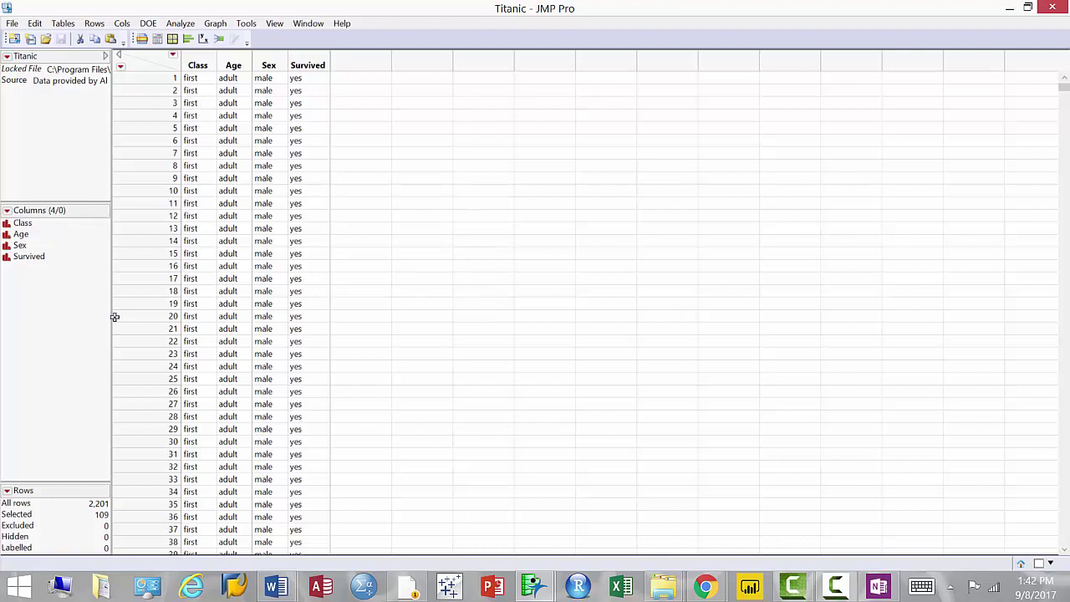
# Step: Look through the Class, Age, Sex and Survived values in the rows of the Titanic data table
pyautogui.scroll(-13, 326, 444)
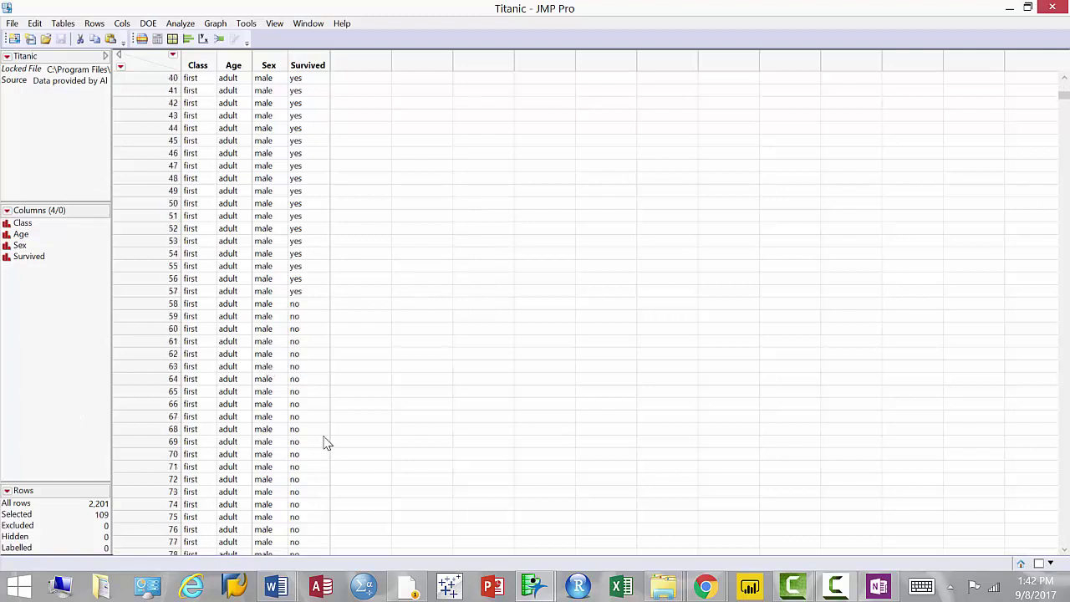
pyautogui.click(272, 368)
pyautogui.scroll(-20, 272, 370)
pyautogui.scroll(20, 272, 370)
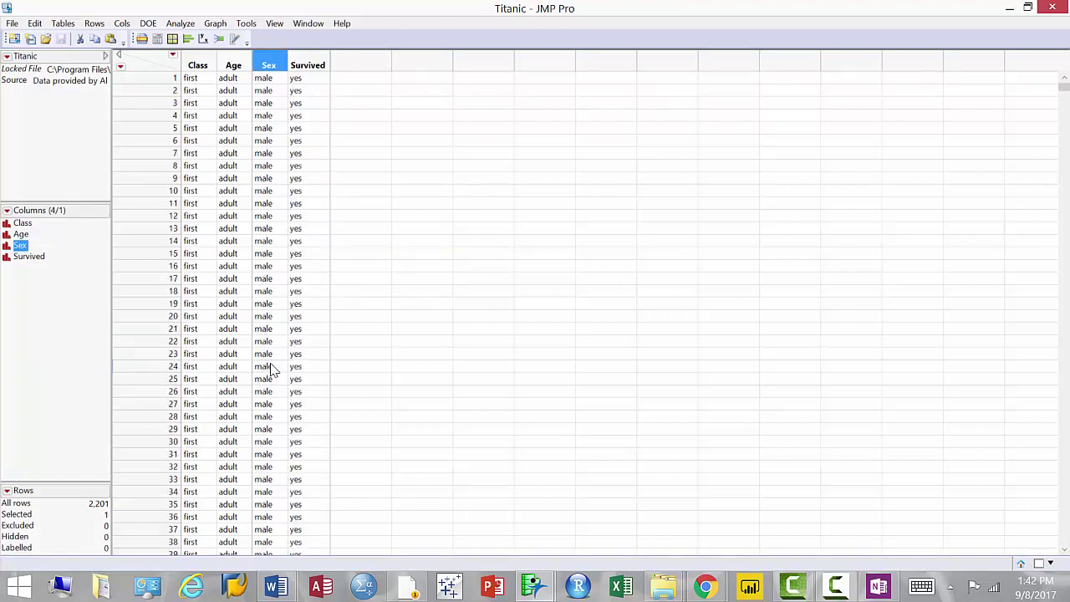
# Step: Select the Age column and check how the Survived values change down the first-class adult male rows
pyautogui.click(151, 66)
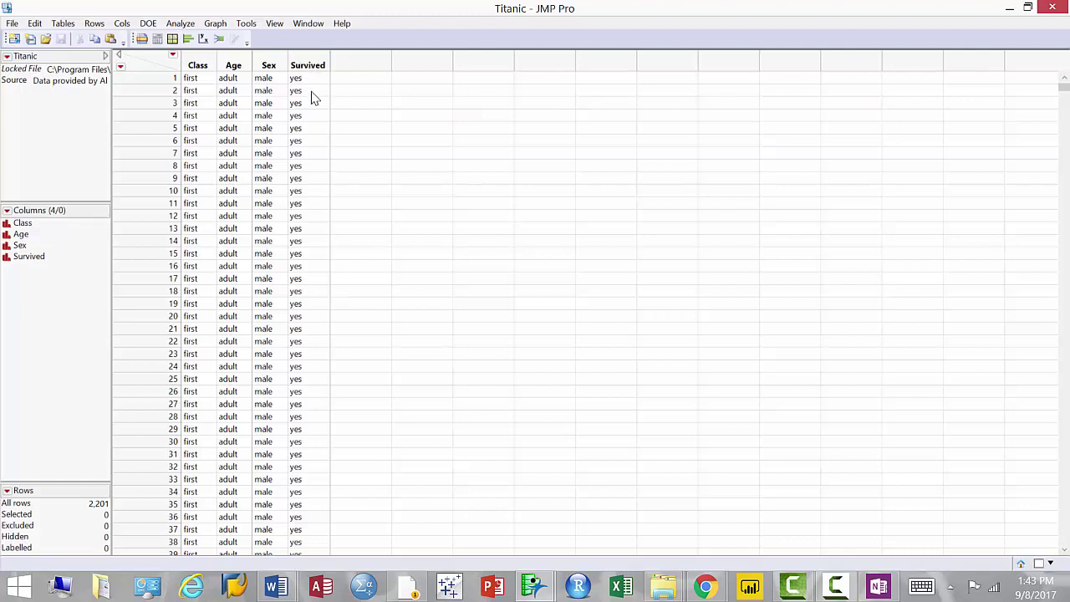
pyautogui.click(241, 64)
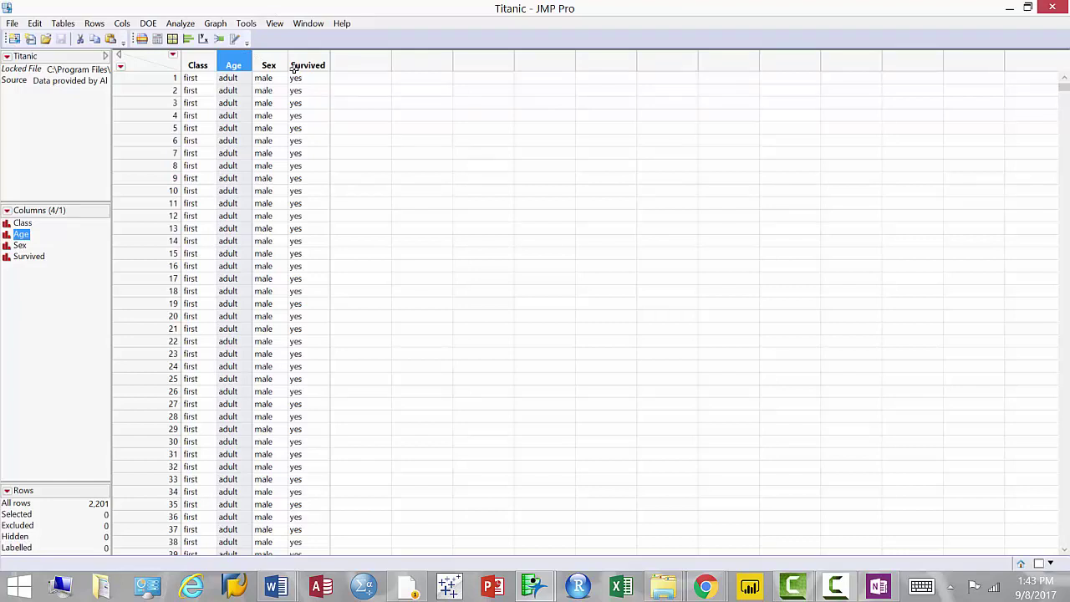
pyautogui.scroll(-20, 348, 413)
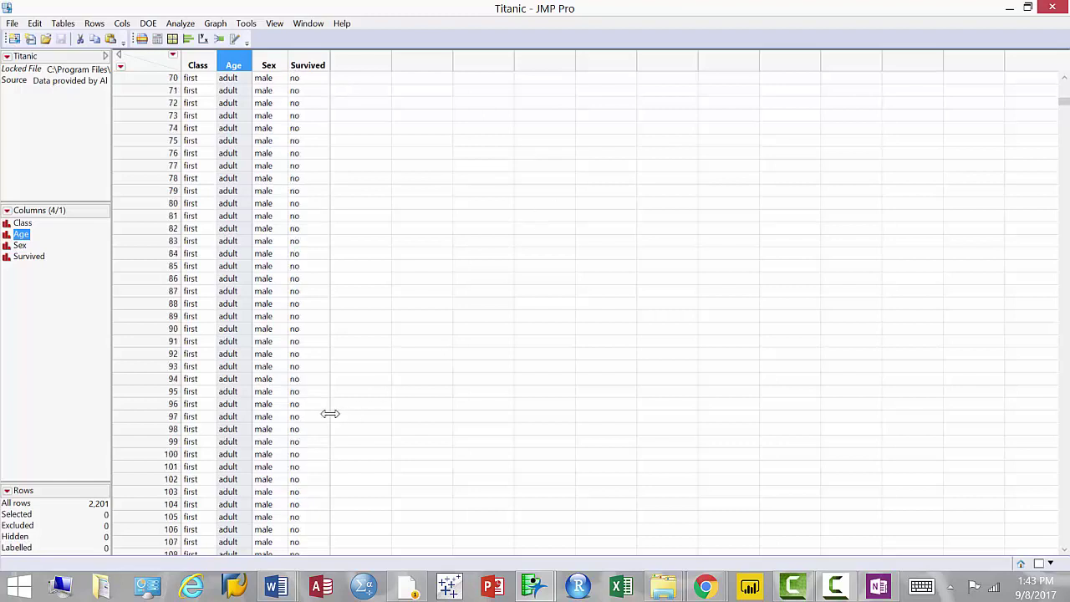
pyautogui.scroll(-8, 331, 413)
pyautogui.scroll(20, 331, 413)
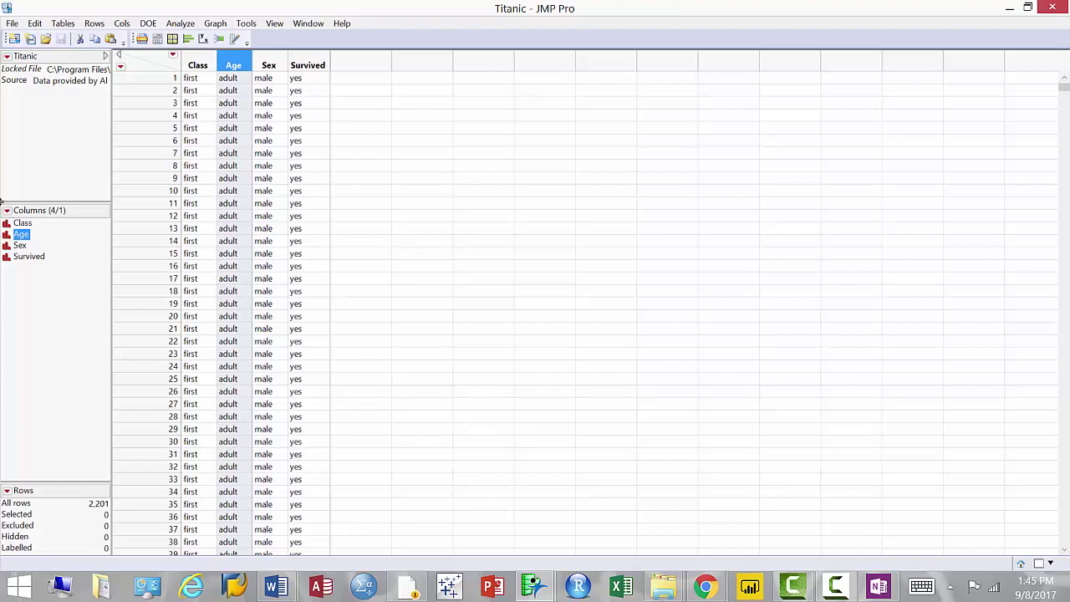
# Step: Run a Fit Y by X analysis with Survived as the Y, Response and Sex as the X, Factor
pyautogui.click(181, 24)
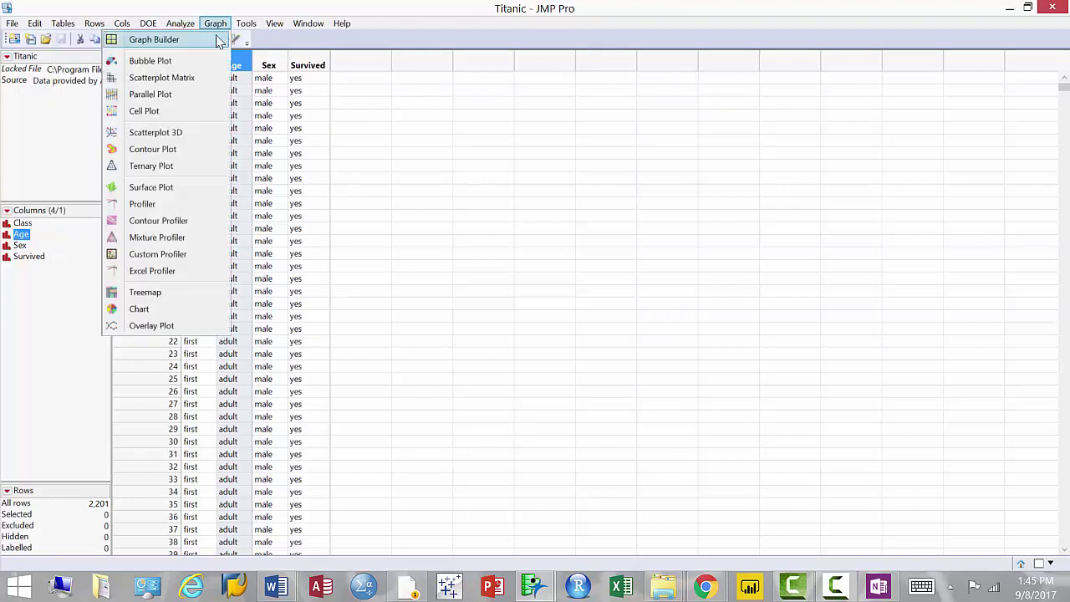
pyautogui.click(306, 37)
pyautogui.click(215, 41)
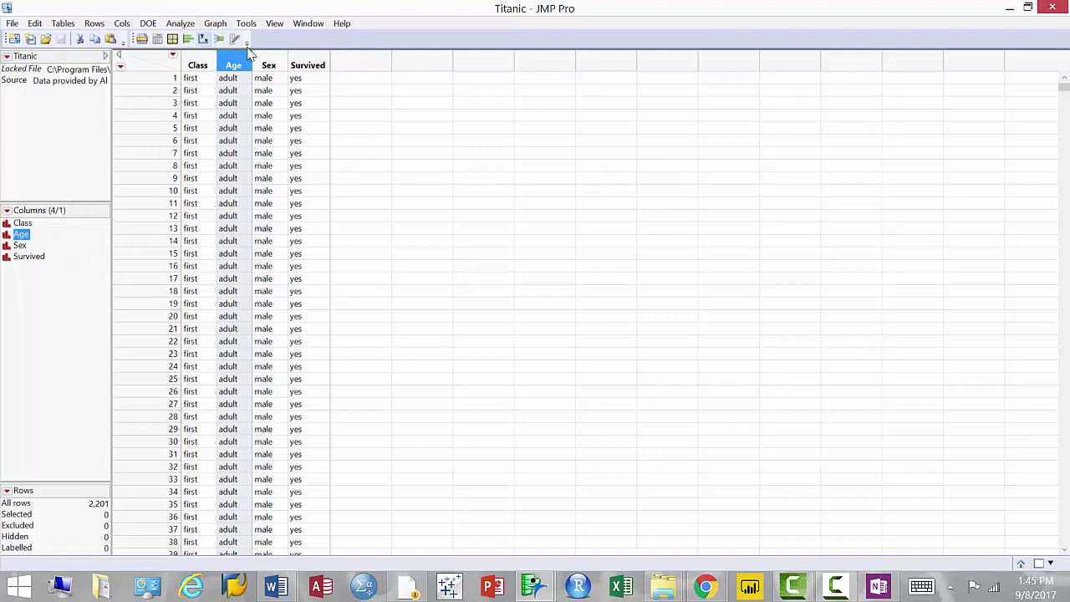
pyautogui.moveTo(538, 242); pyautogui.dragTo(612, 87)
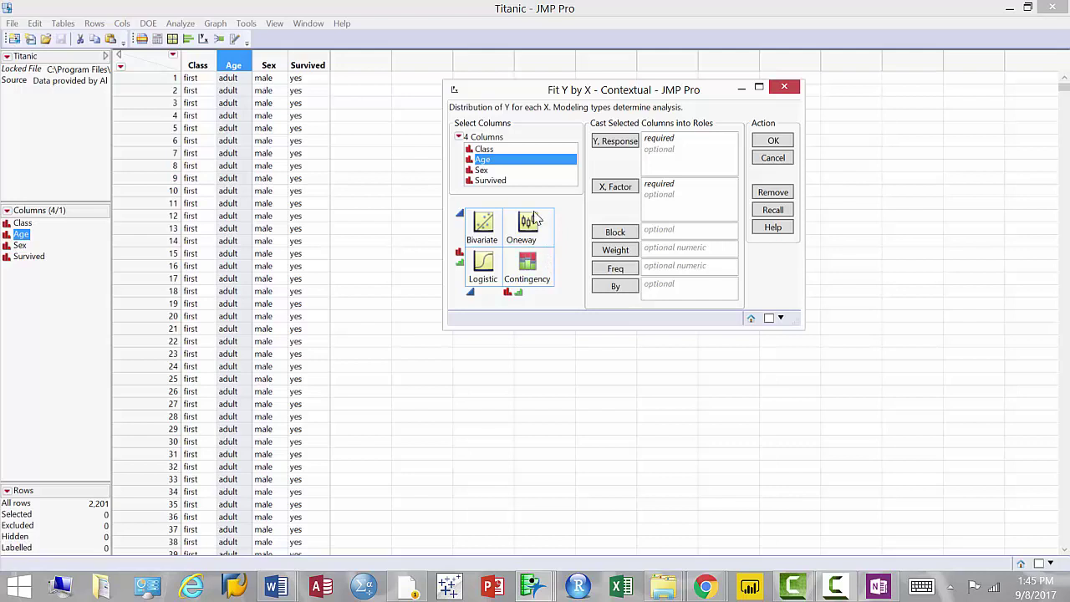
pyautogui.click(523, 181)
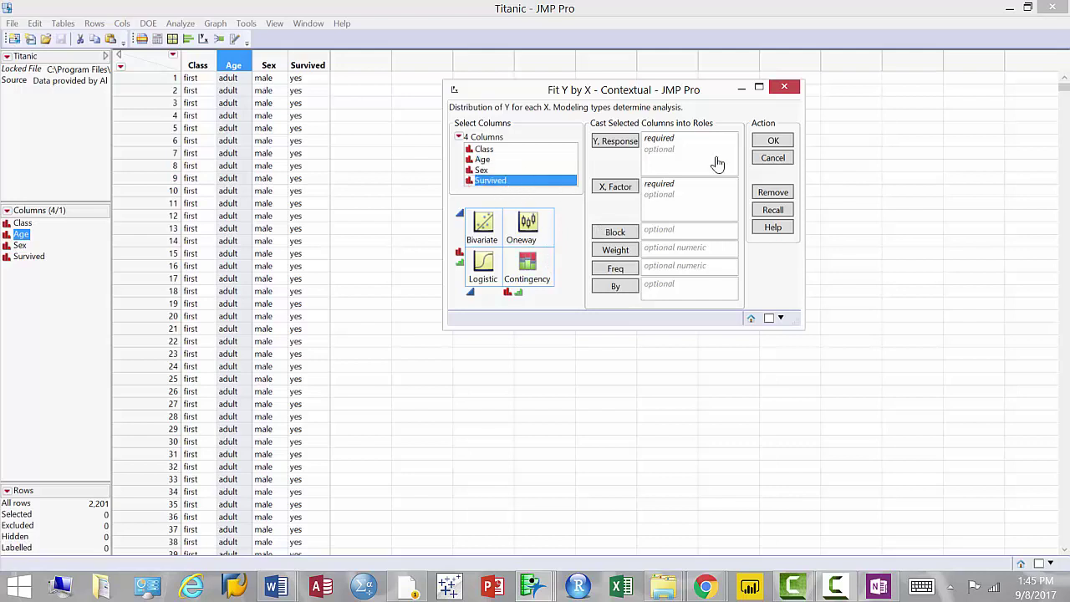
pyautogui.hotkey('alt', 'y')
pyautogui.moveTo(482, 174); pyautogui.dragTo(683, 210)
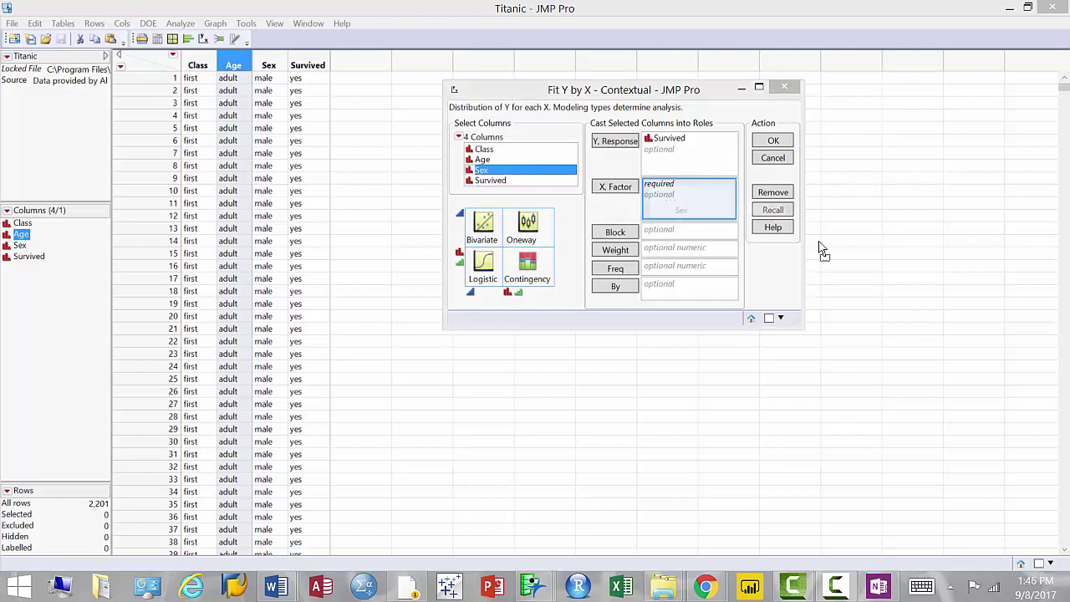
pyautogui.click(773, 144)
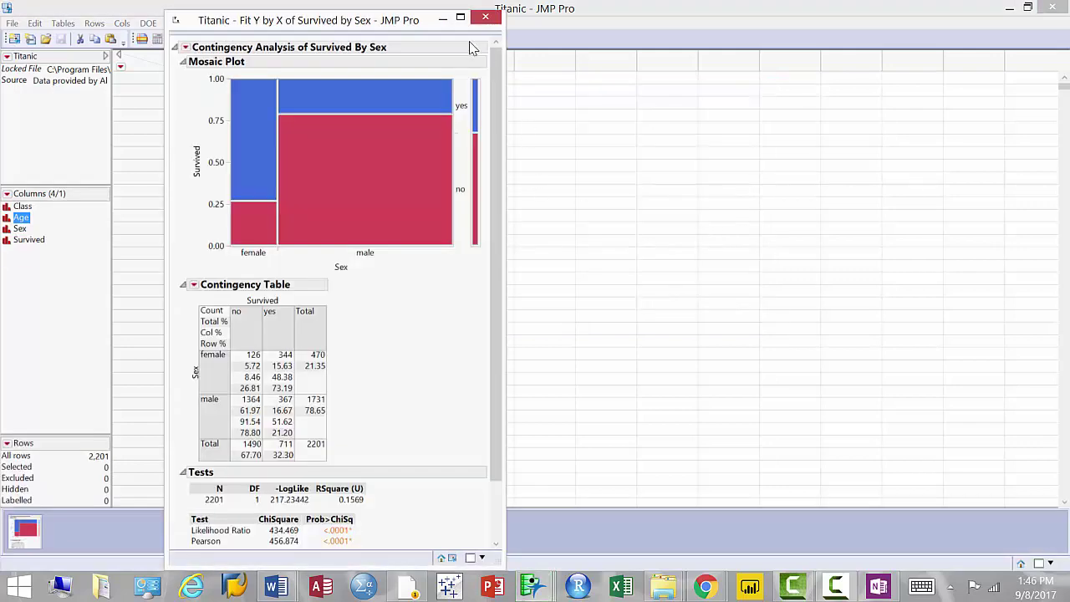
# Step: Maximize the Survived by Sex report and widen the overall survival bar beside the mosaic plot
pyautogui.click(460, 17)
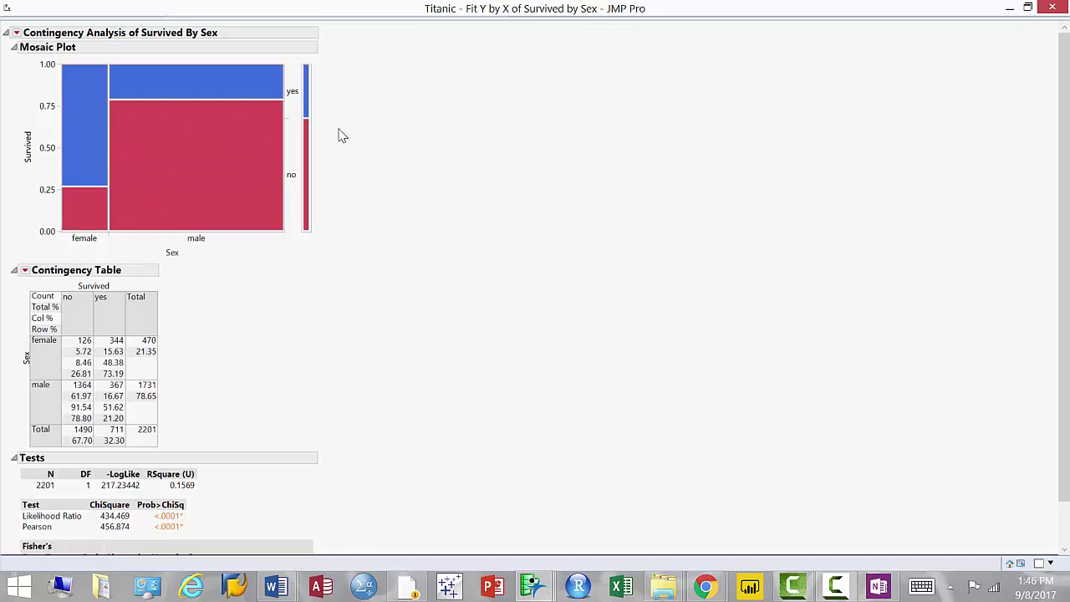
pyautogui.moveTo(320, 113); pyautogui.dragTo(360, 213)
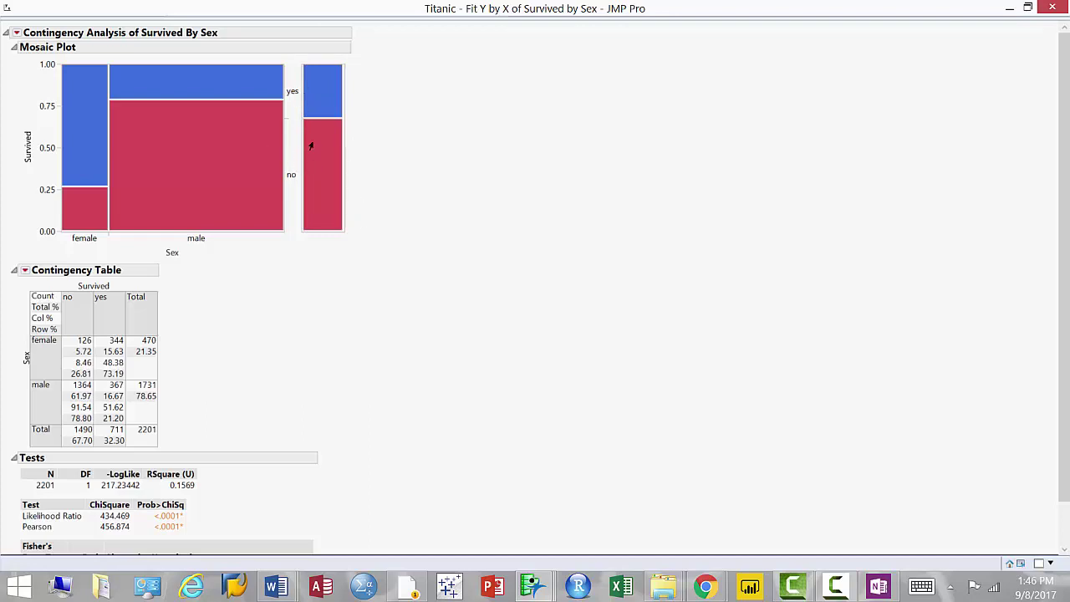
# Step: Examine the row counts and frequencies of the yes and no segments in the overall bar and the male and female mosaic columns
pyautogui.moveTo(307, 152)
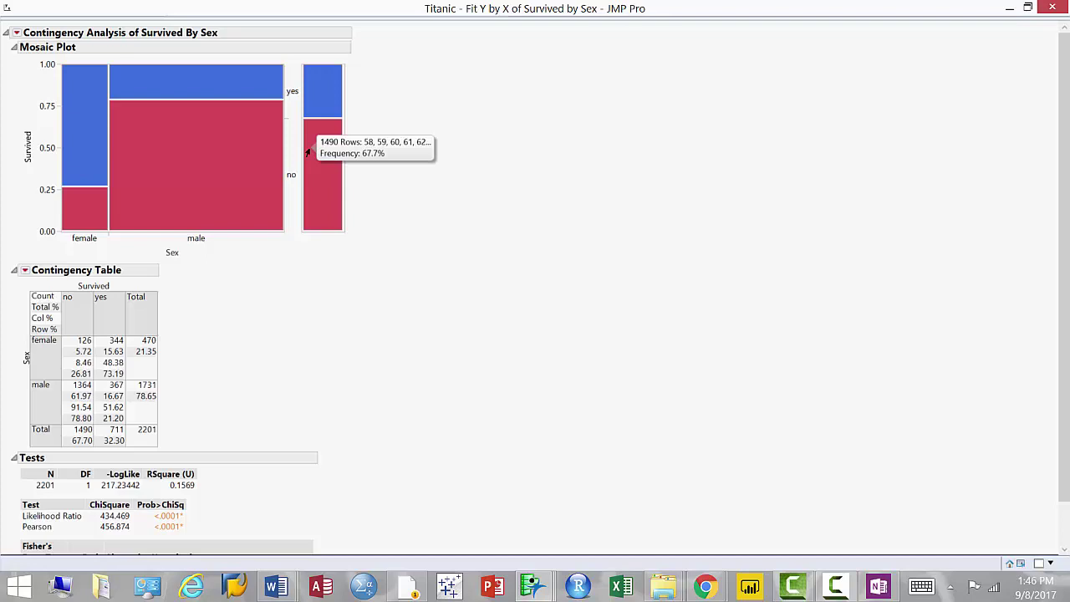
pyautogui.moveTo(320, 106)
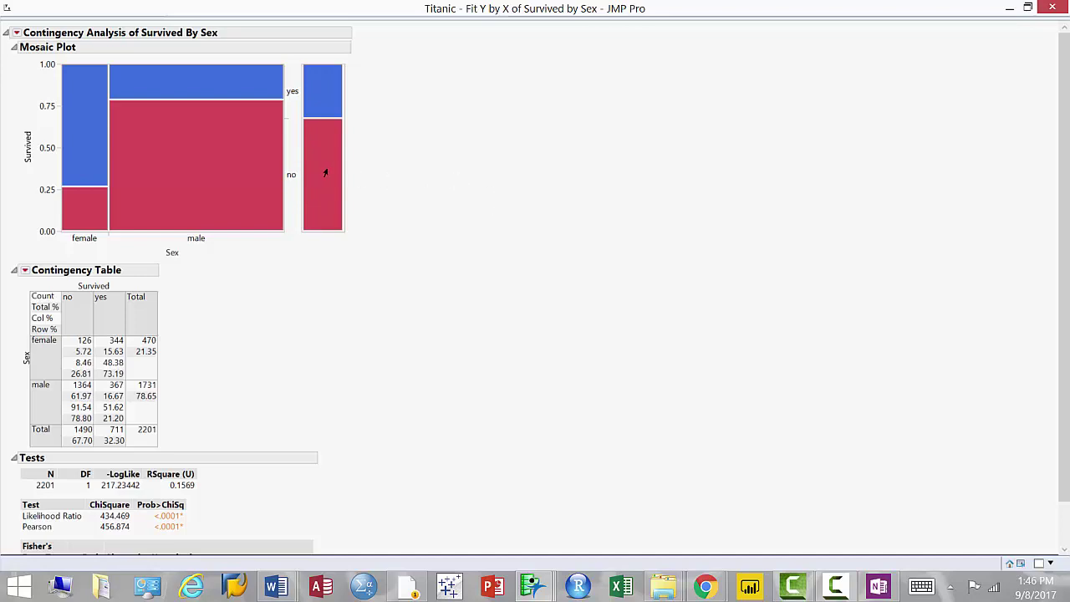
pyautogui.moveTo(325, 173)
pyautogui.moveTo(192, 151)
pyautogui.moveTo(175, 188)
pyautogui.moveTo(198, 87)
pyautogui.moveTo(86, 136)
pyautogui.moveTo(79, 223)
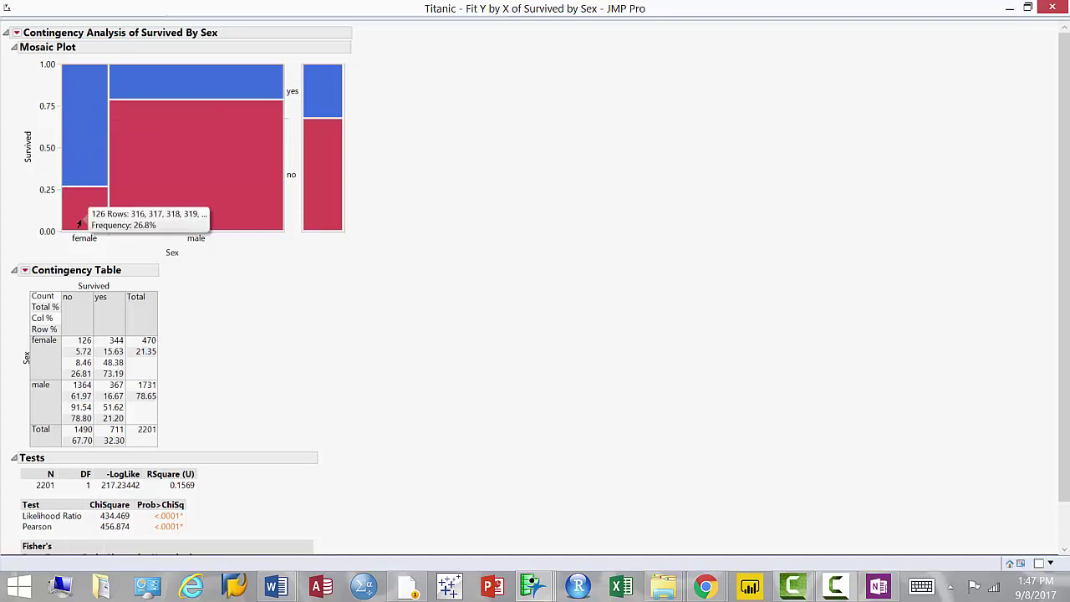